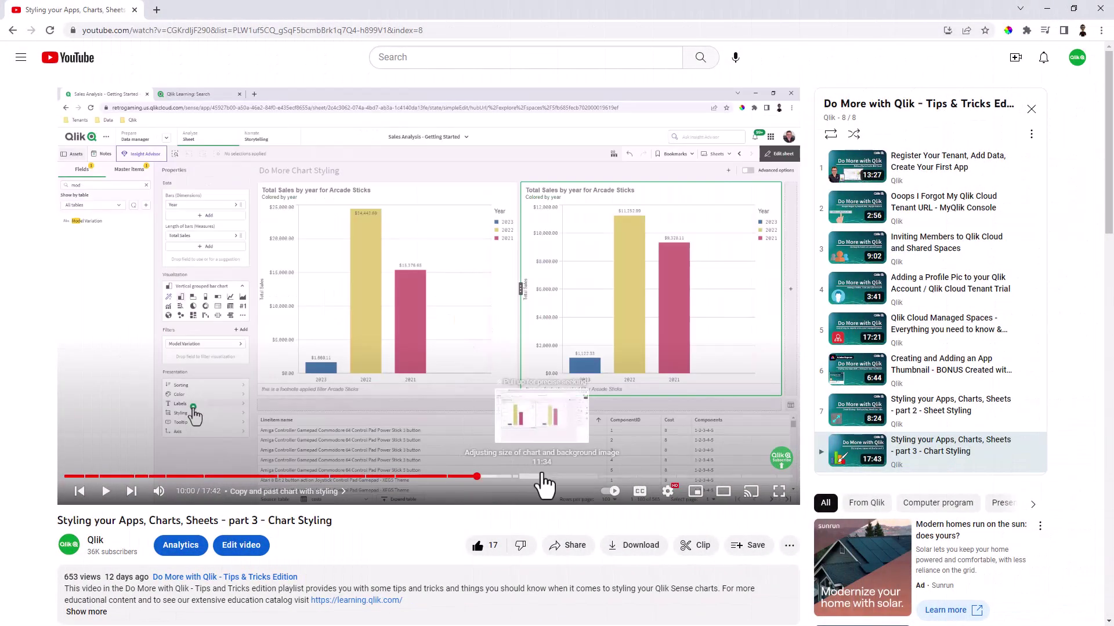
Step: Skip ahead in the chart styling video to the section on title colors under advanced options
left_click(537, 476)
left_click(572, 477)
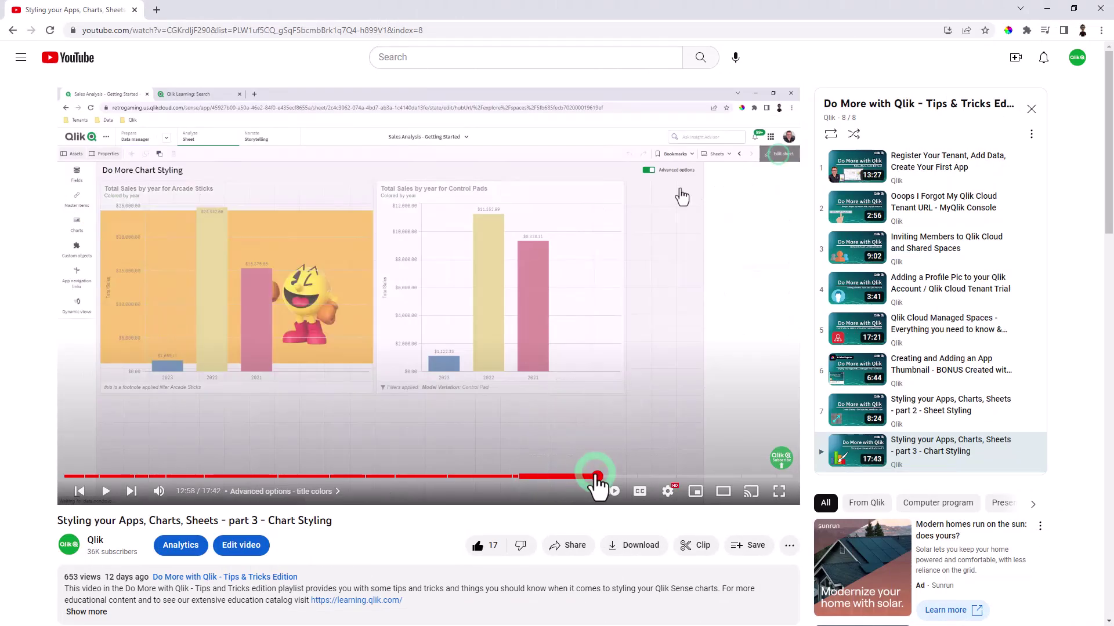
left_click(597, 477)
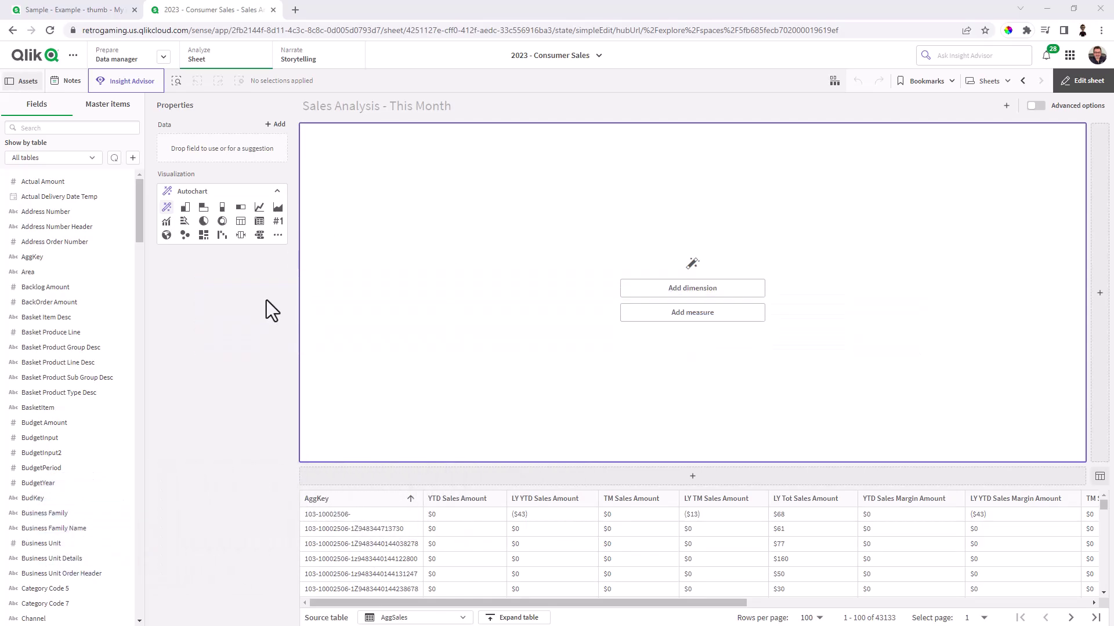
Step: Browse the app's master items and view the expressions of the Avg Sales, Actual Amount and Central Margin % measures
left_click(112, 111)
left_click(62, 394)
left_click(111, 106)
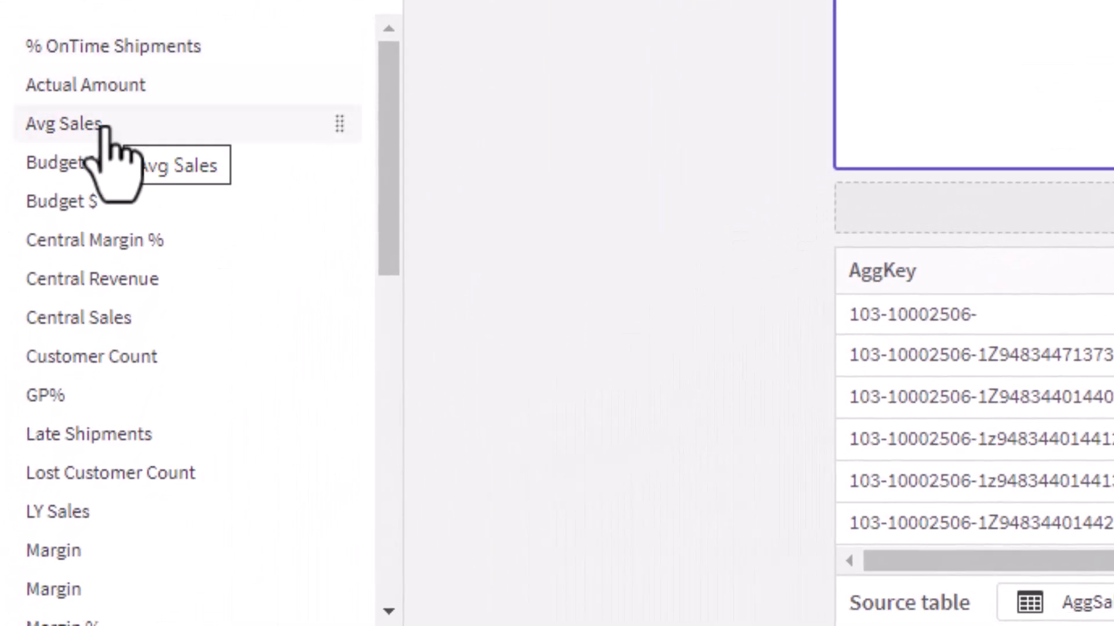
left_click(103, 126)
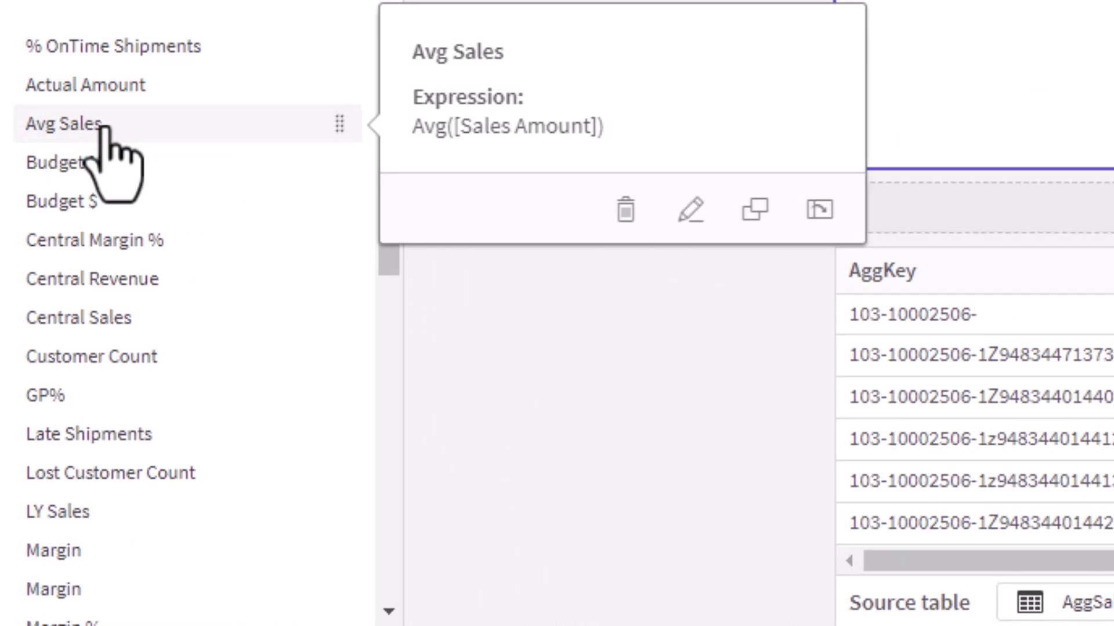
left_click(145, 88)
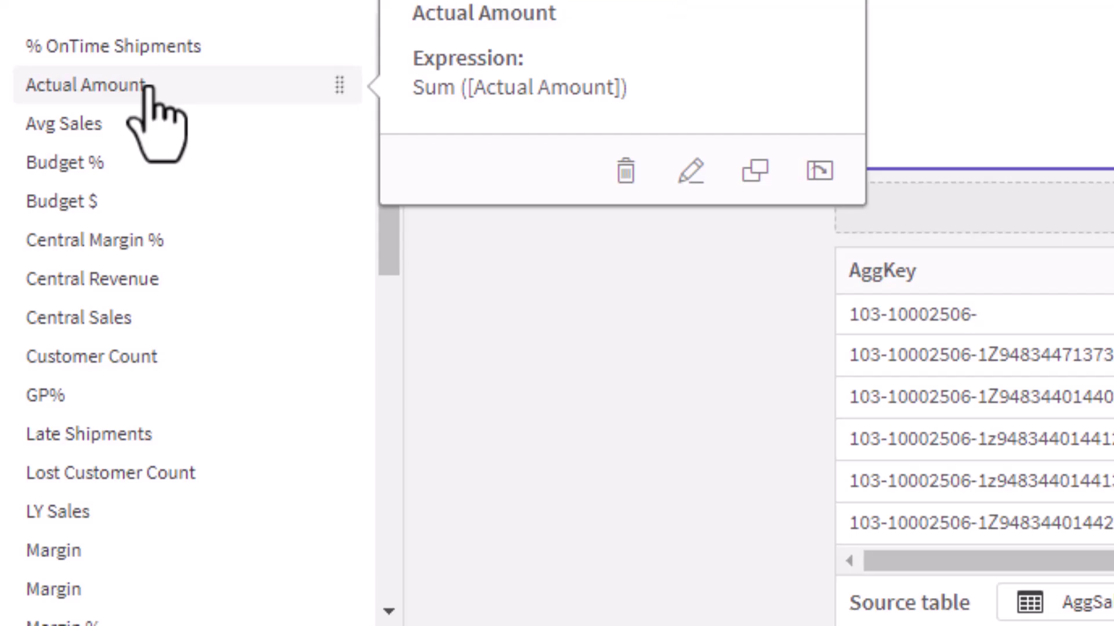
left_click(112, 237)
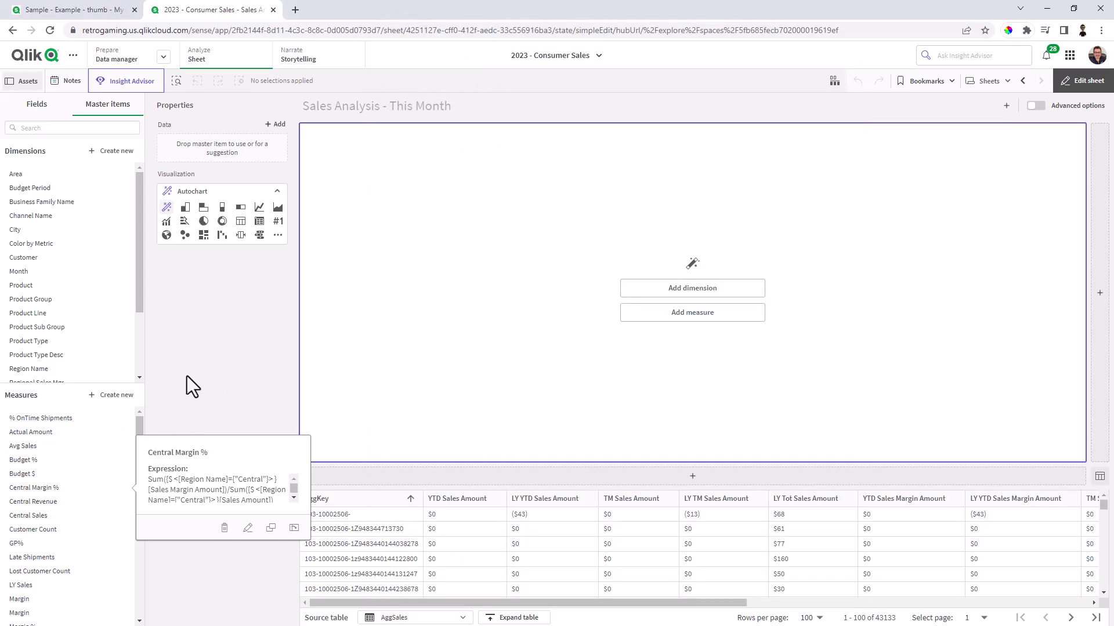
Step: View the blank creation forms for a master measure and a master dimension, closing each without creating anything
left_click(118, 396)
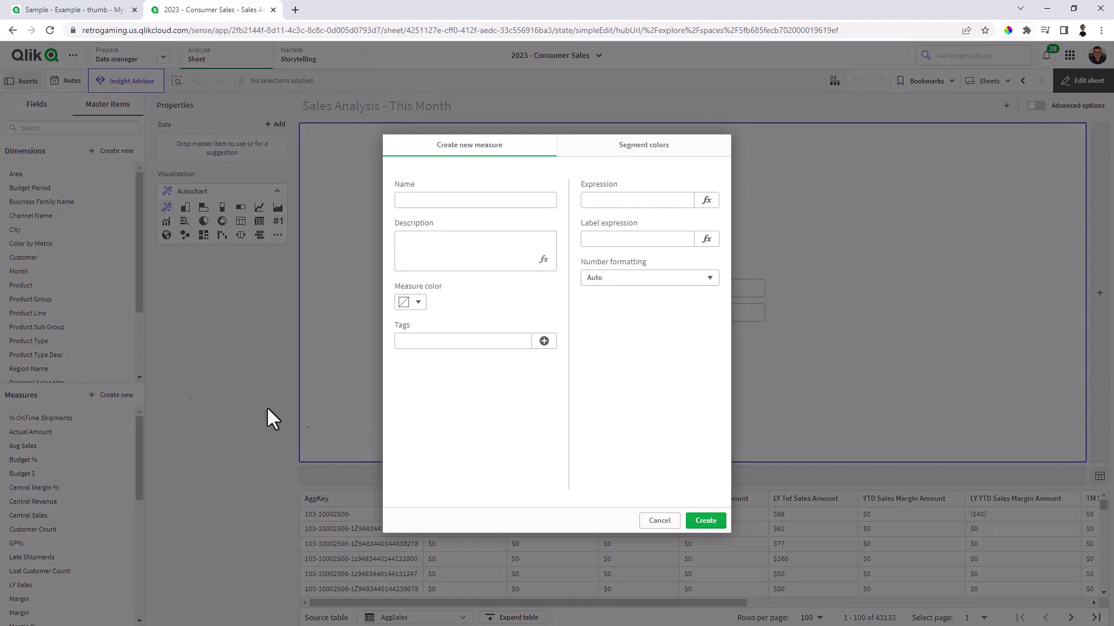
left_click(662, 521)
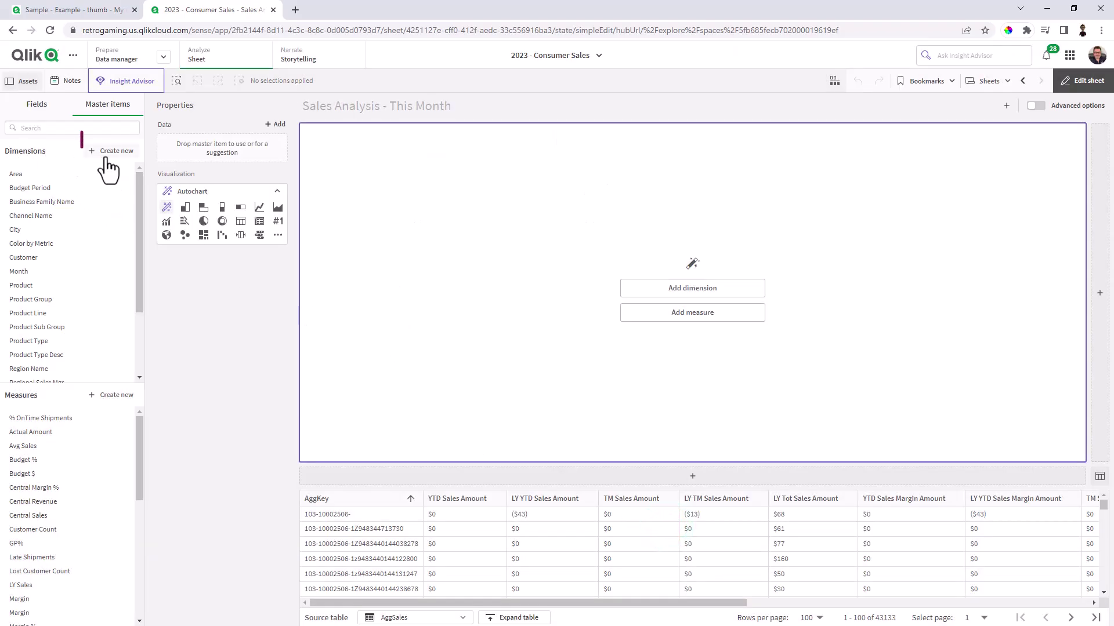
left_click(107, 155)
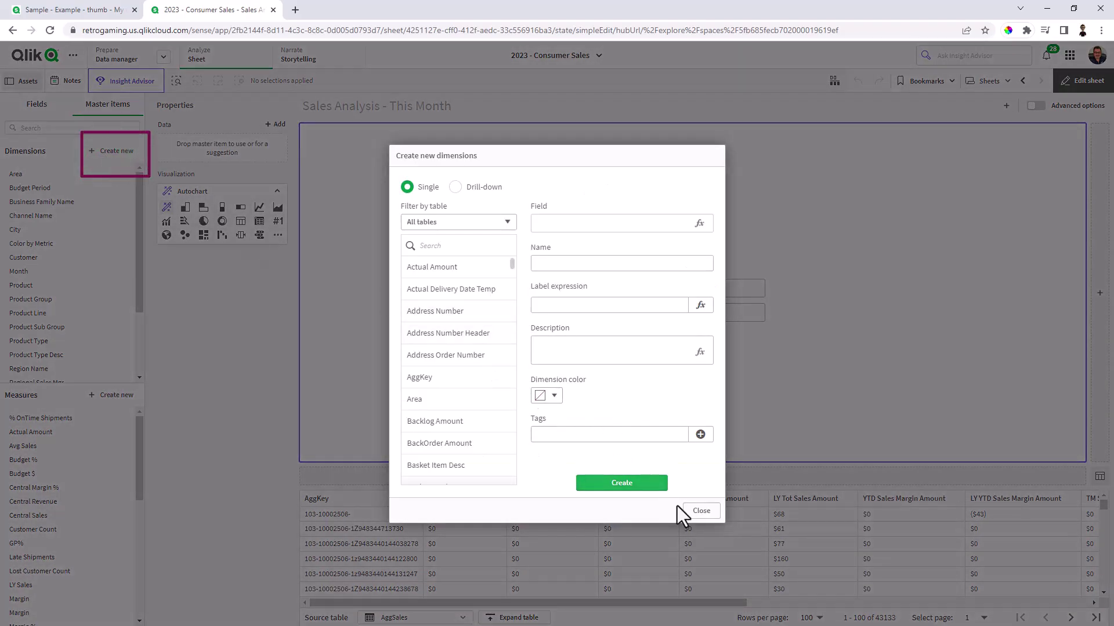
left_click(691, 511)
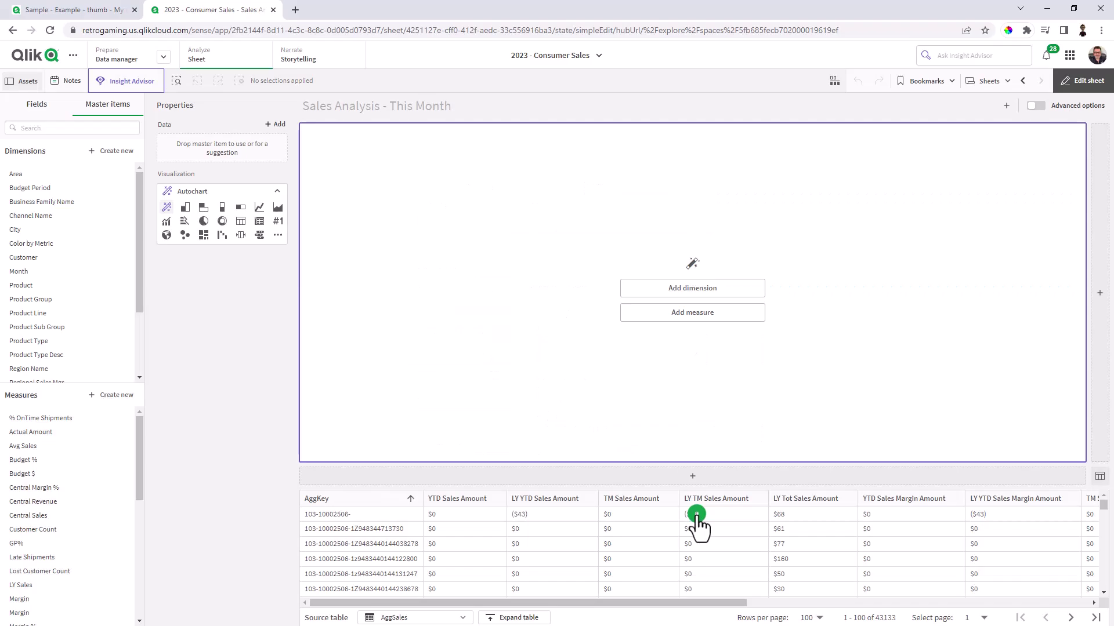
Step: Open a new measure from the Backlog Amount field, review its number formatting and segment color options, and cancel it
left_click(32, 114)
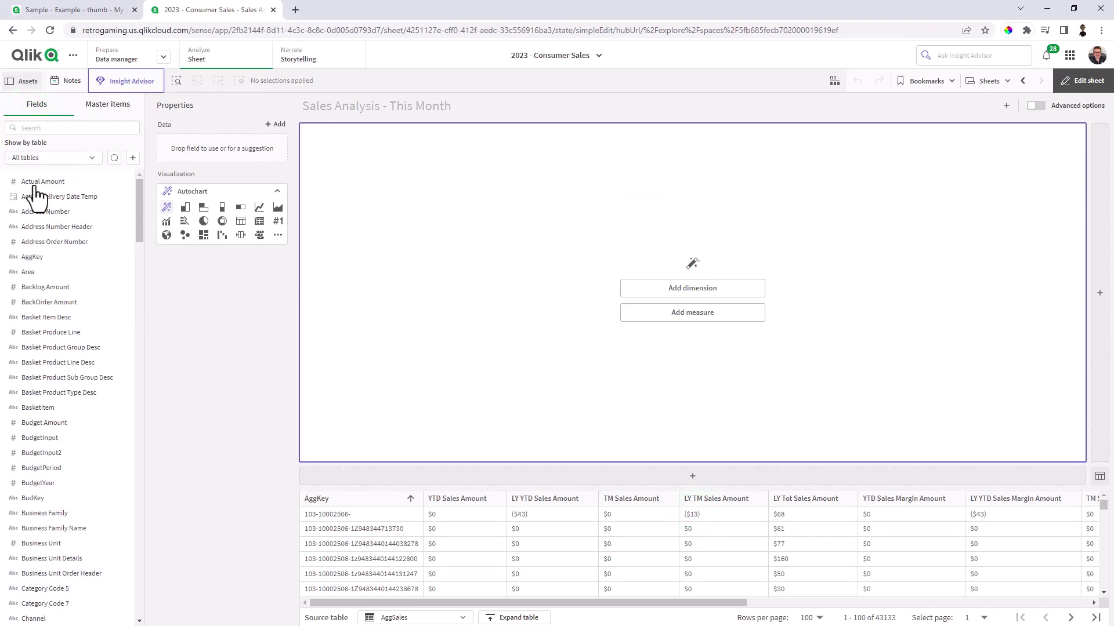
right_click(51, 287)
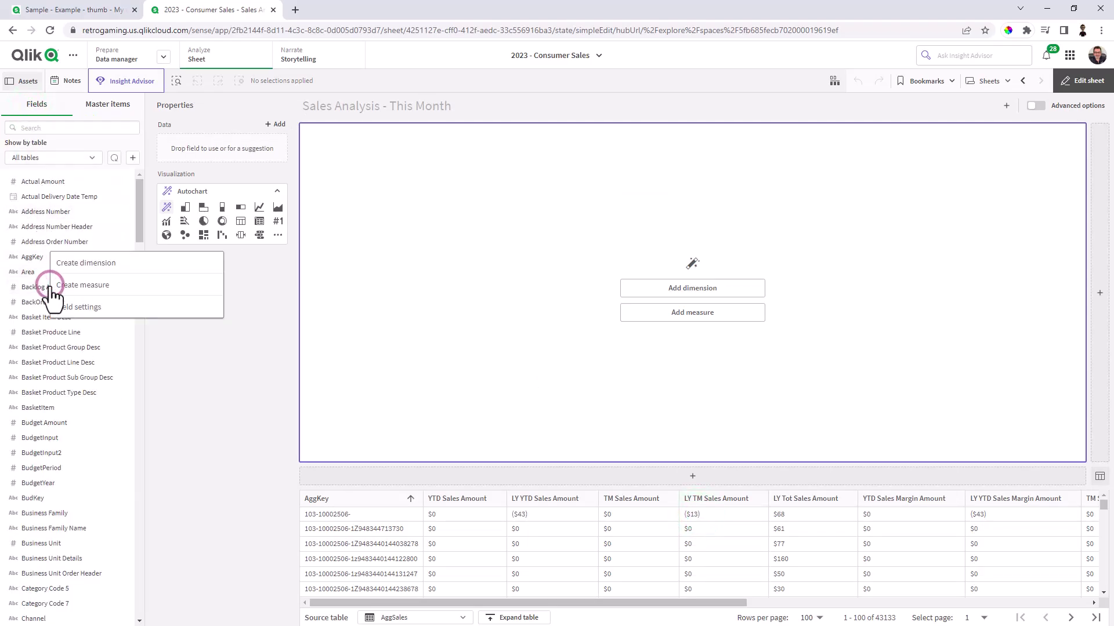
left_click(89, 290)
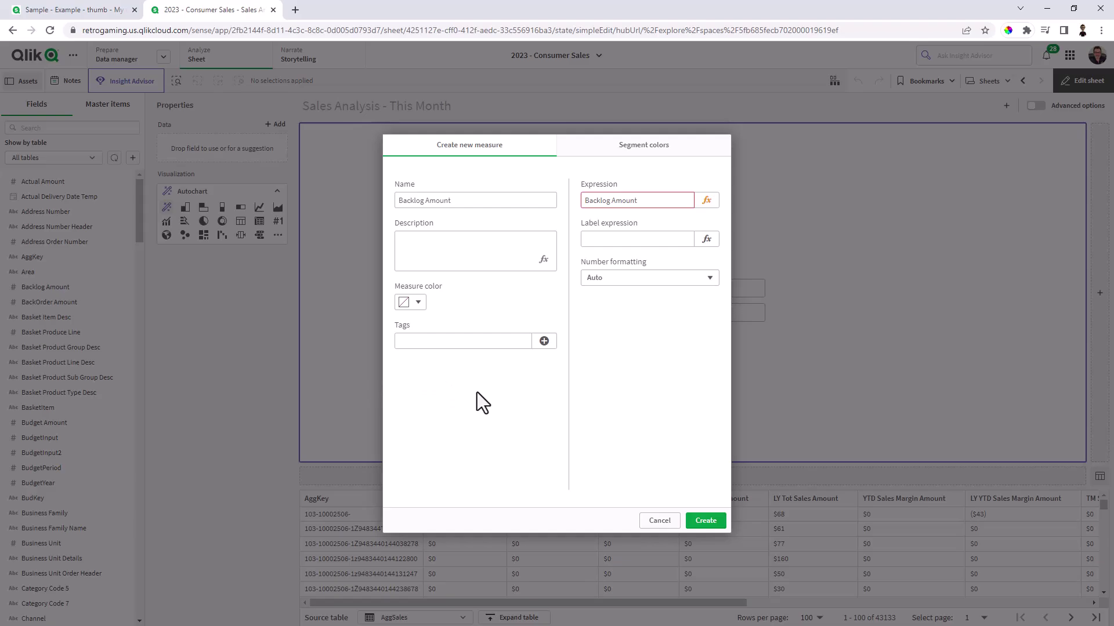
left_click(661, 280)
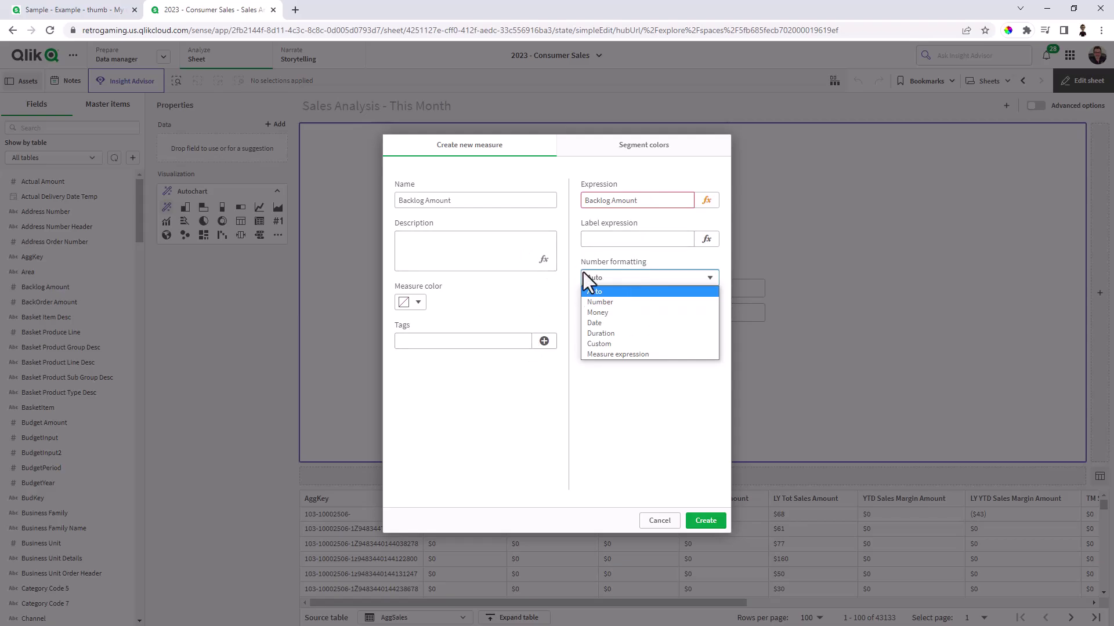
left_click(626, 152)
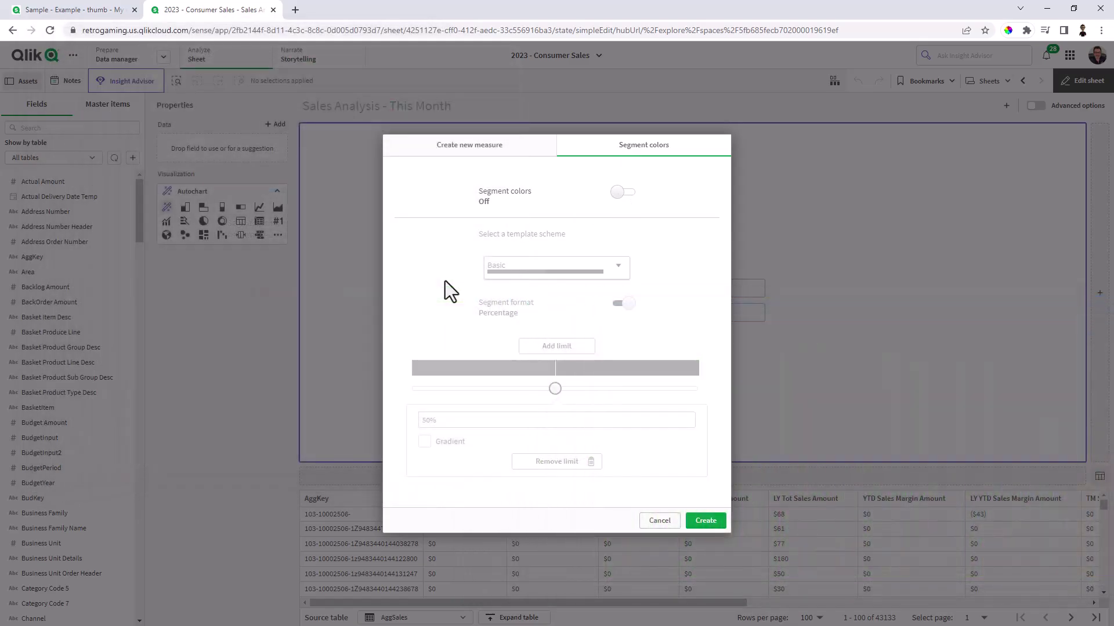
left_click(655, 522)
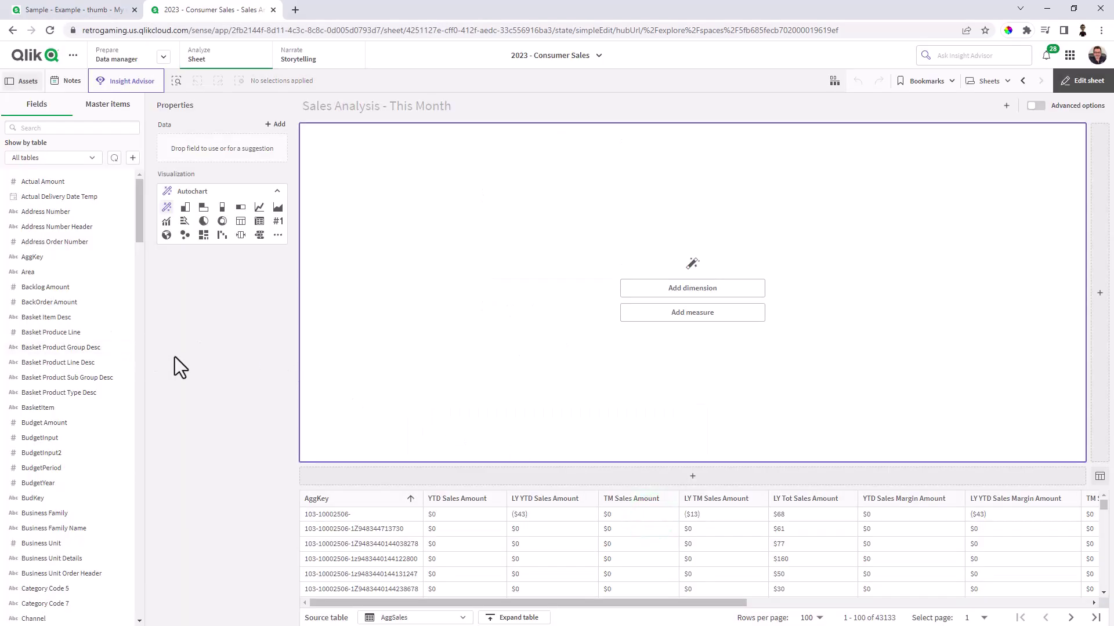
Step: In the Sample - Example - thumb app, start a single dimension from the COUNTRY field and name it Country
left_click(77, 7)
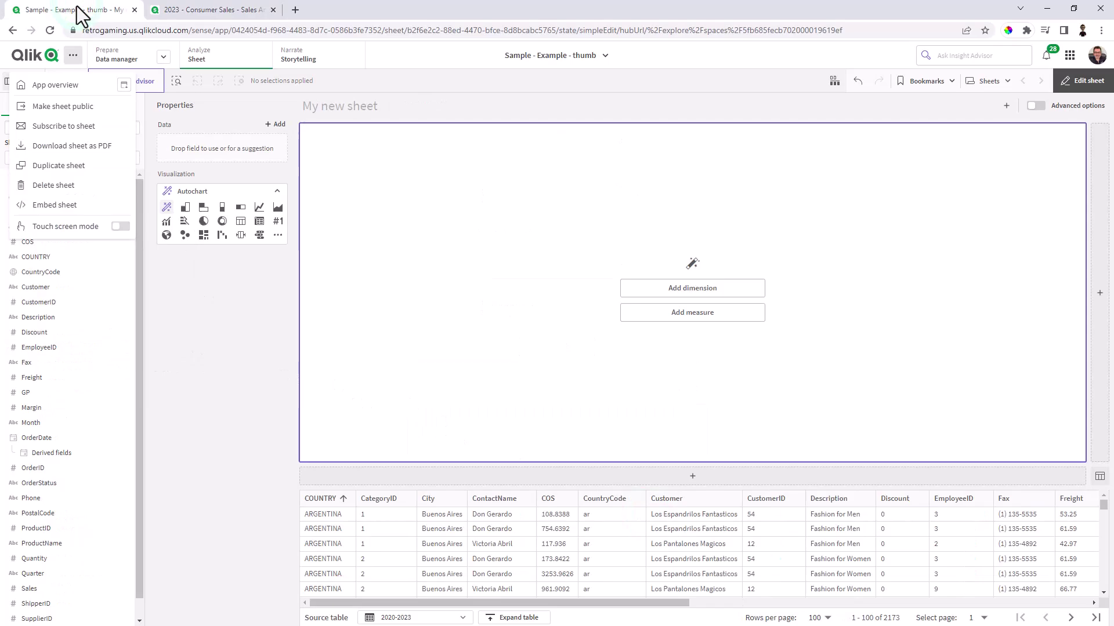
left_click(221, 414)
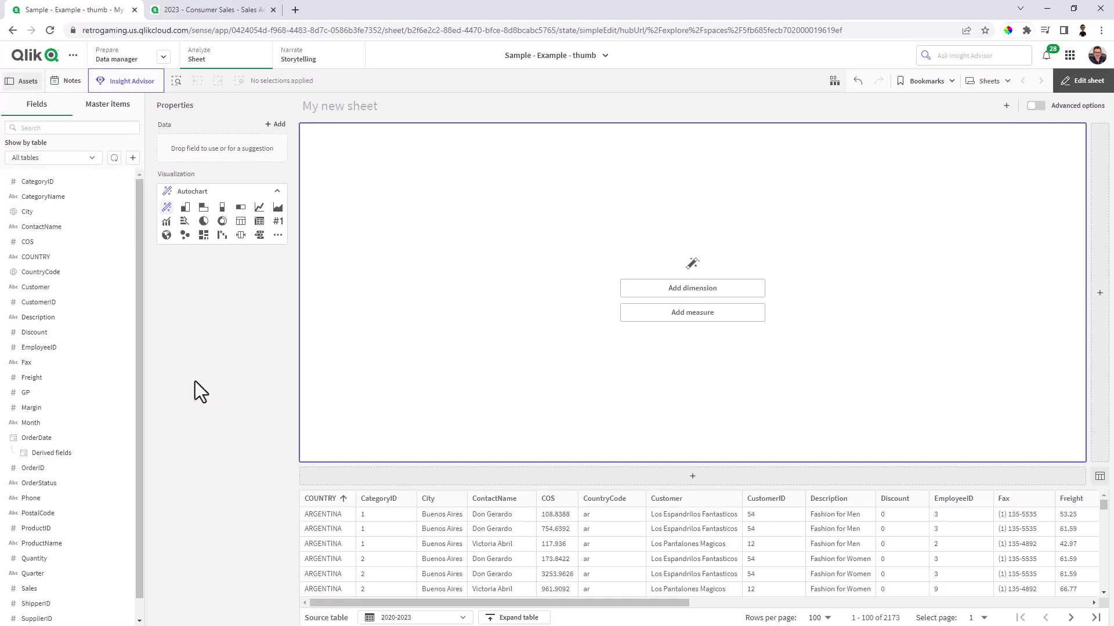
right_click(59, 259)
left_click(88, 241)
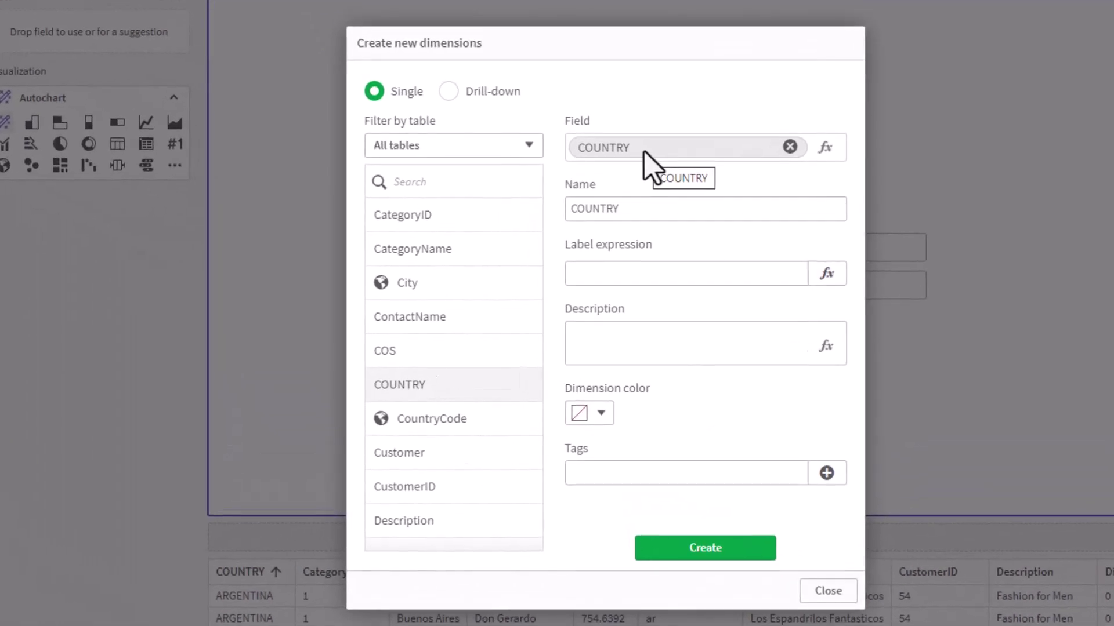
left_click_drag(651, 210, 563, 214)
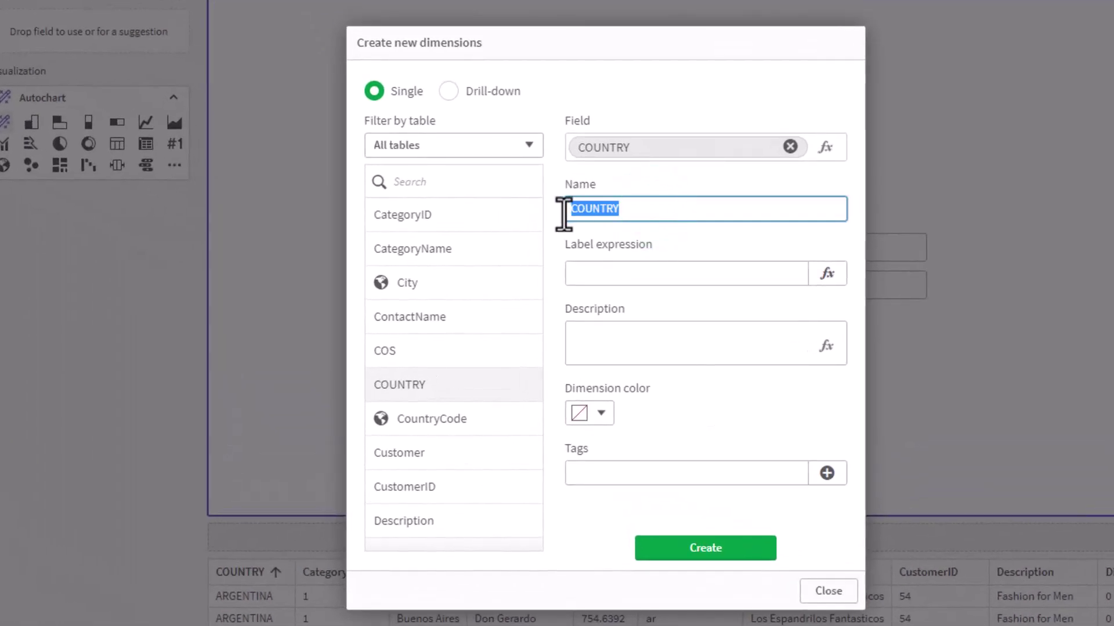
type("Country")
Step: Set the Country dimension's color to the dark magenta swatch
left_click(600, 414)
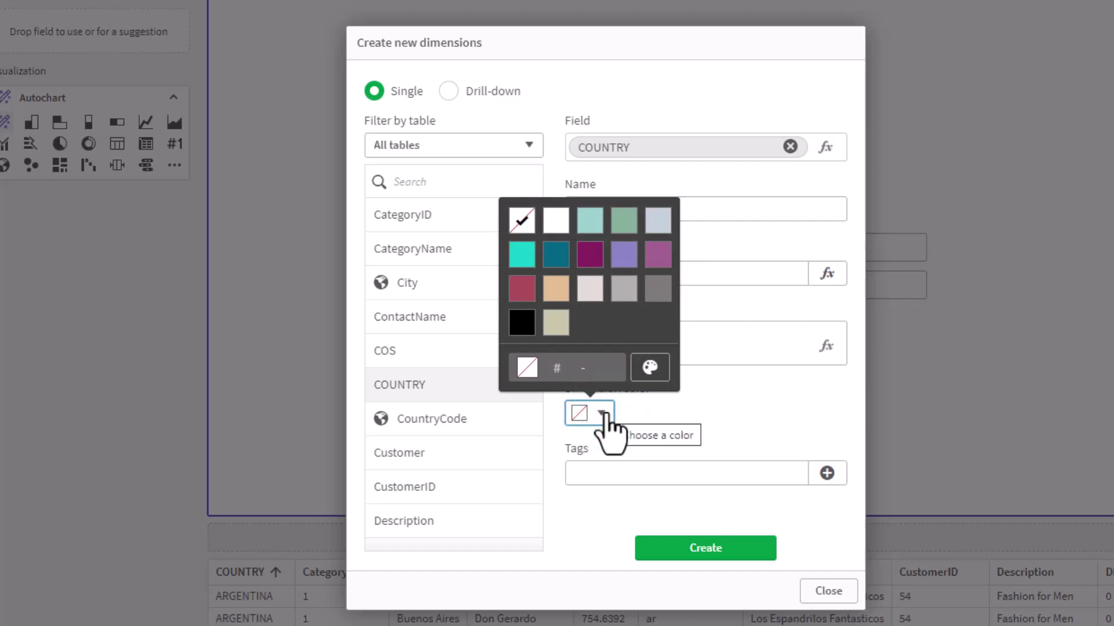
left_click(597, 258)
left_click(680, 409)
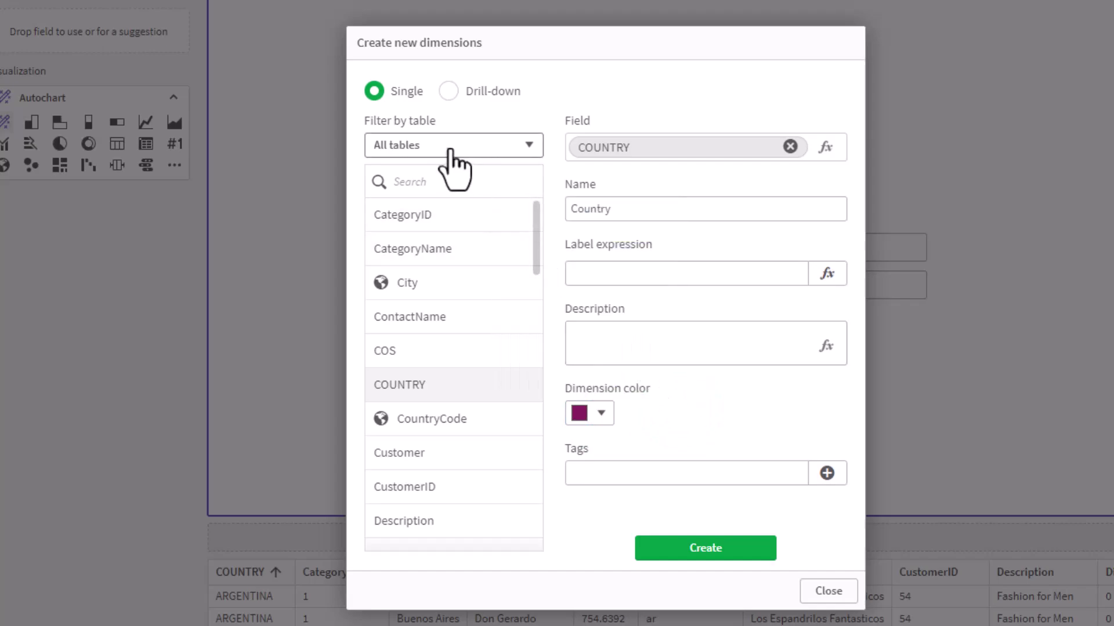
Step: Examine how a drill-down dimension works by drilling the Total Sales bar chart into 2022 and its first quarter bar
left_click(450, 93)
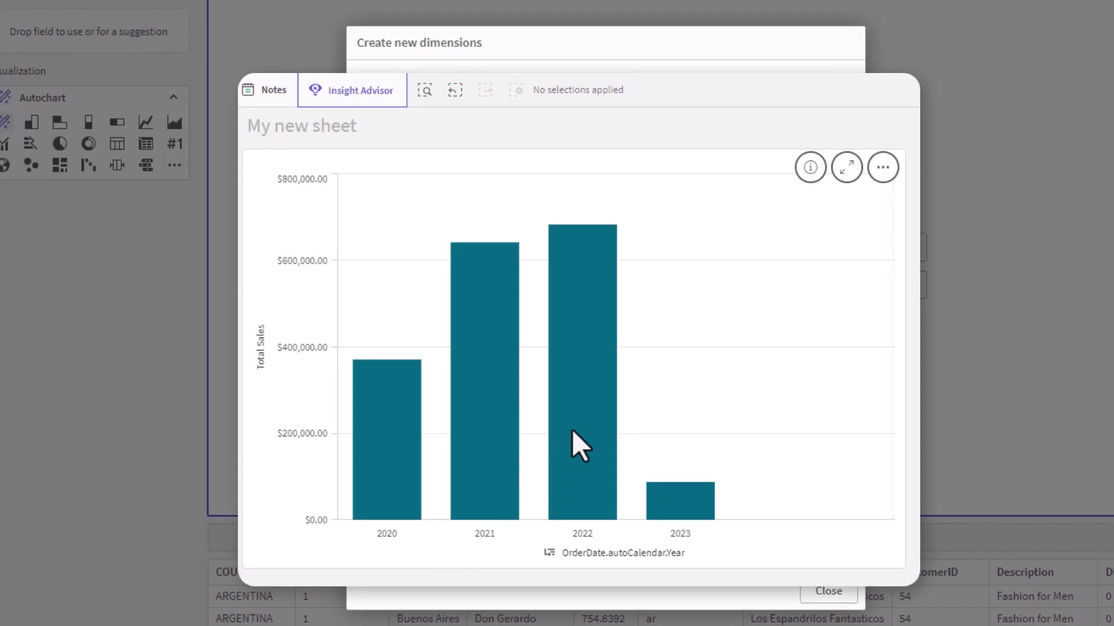
mouse_move(590, 363)
left_click(577, 272)
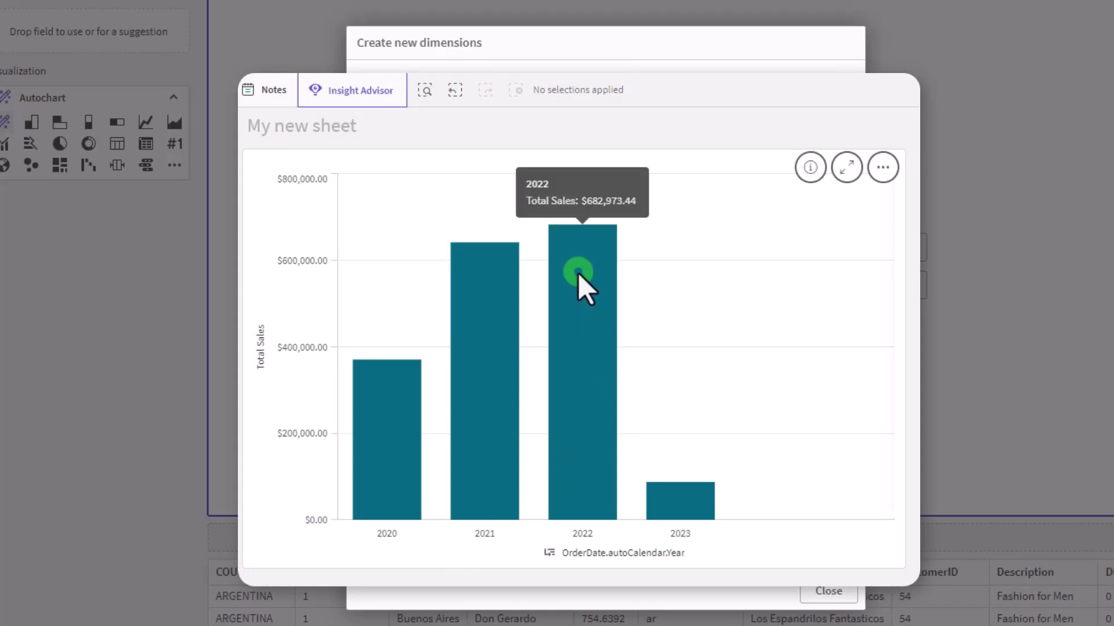
left_click(880, 134)
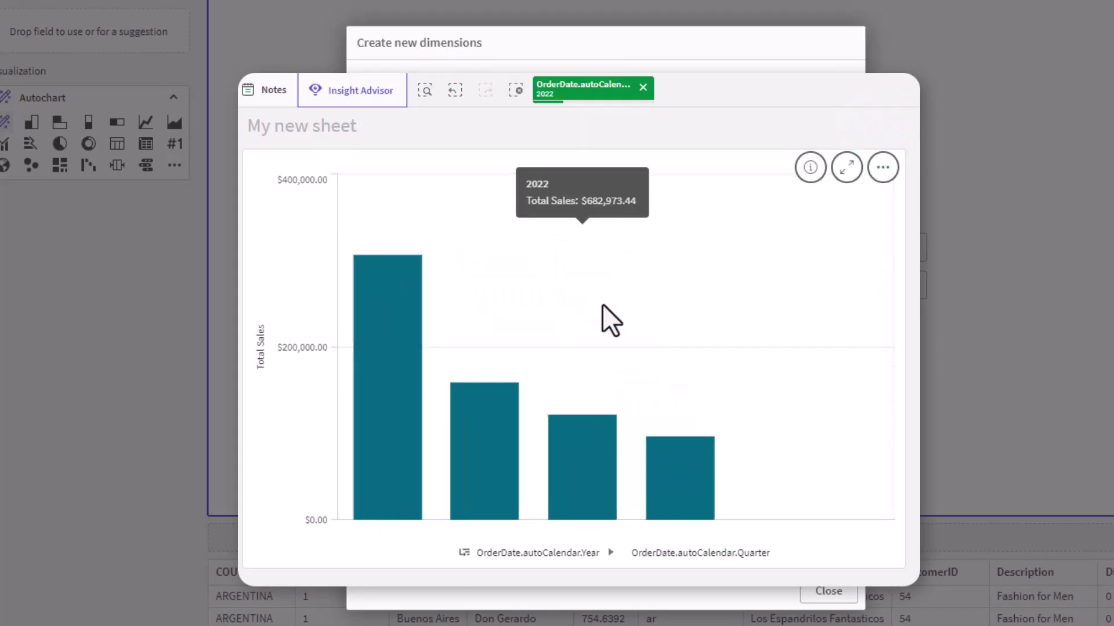
left_click(400, 331)
left_click(875, 135)
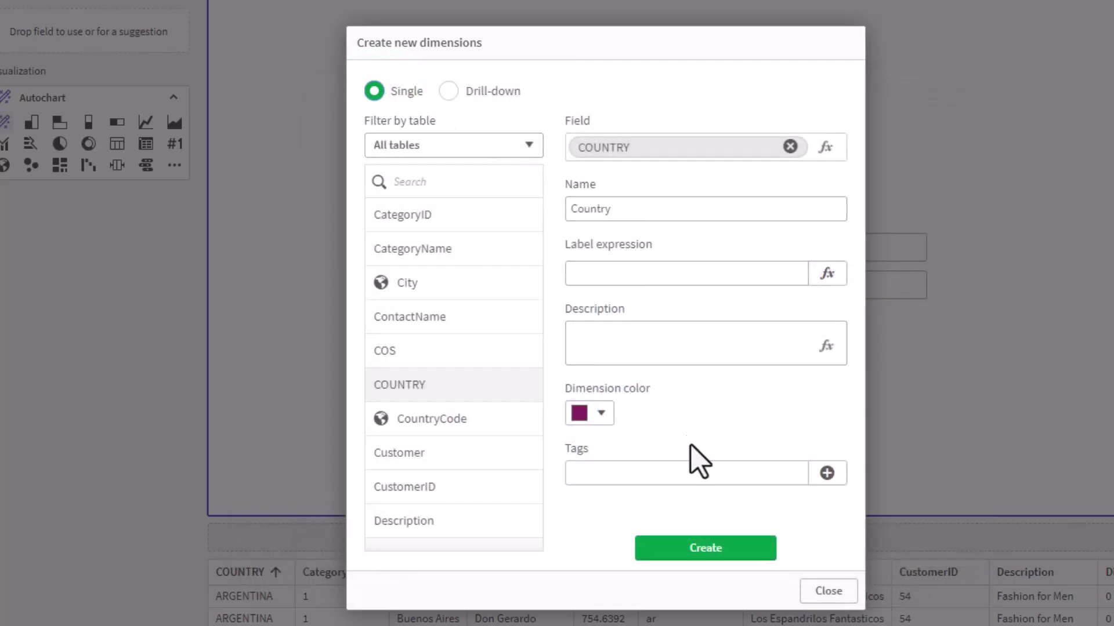
Step: Create the Country dimension, close the form, and check it among the master items
left_click(721, 548)
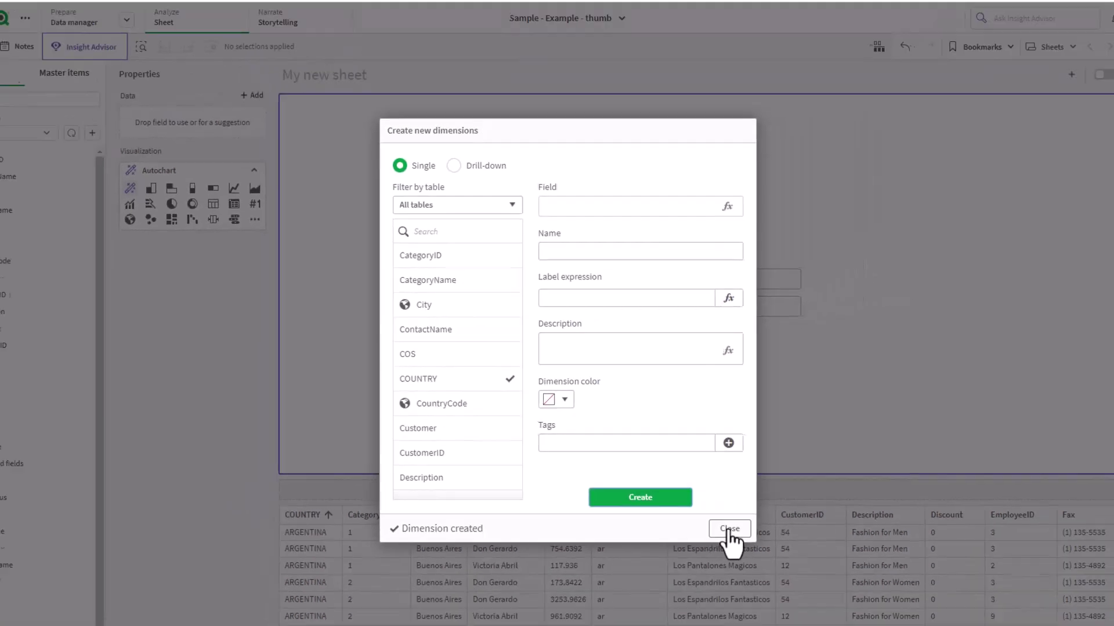
left_click(727, 529)
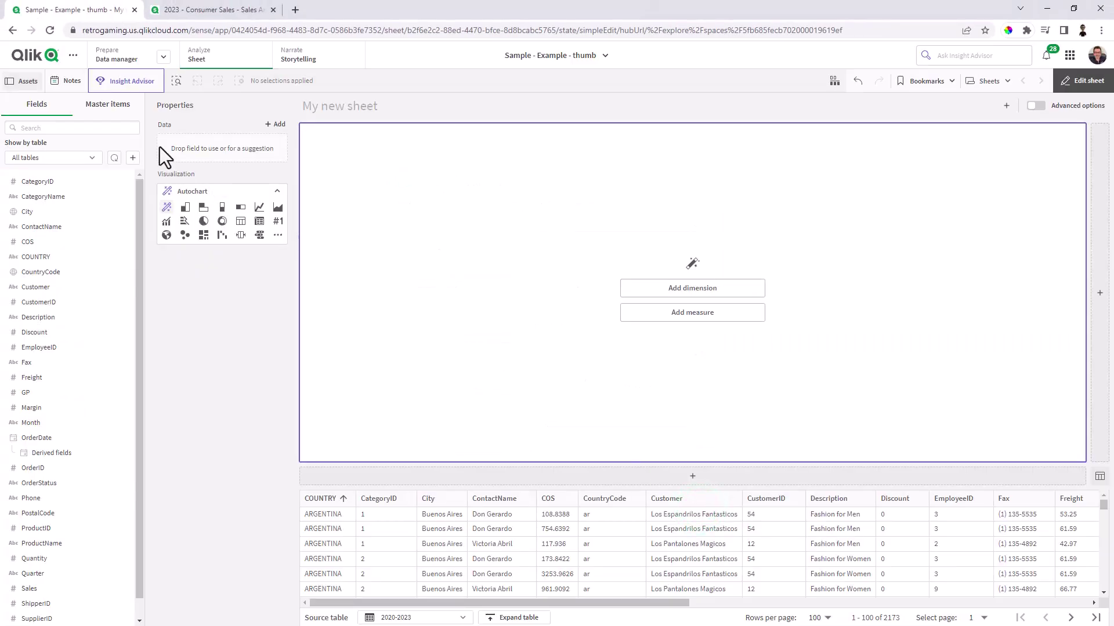
left_click(71, 75)
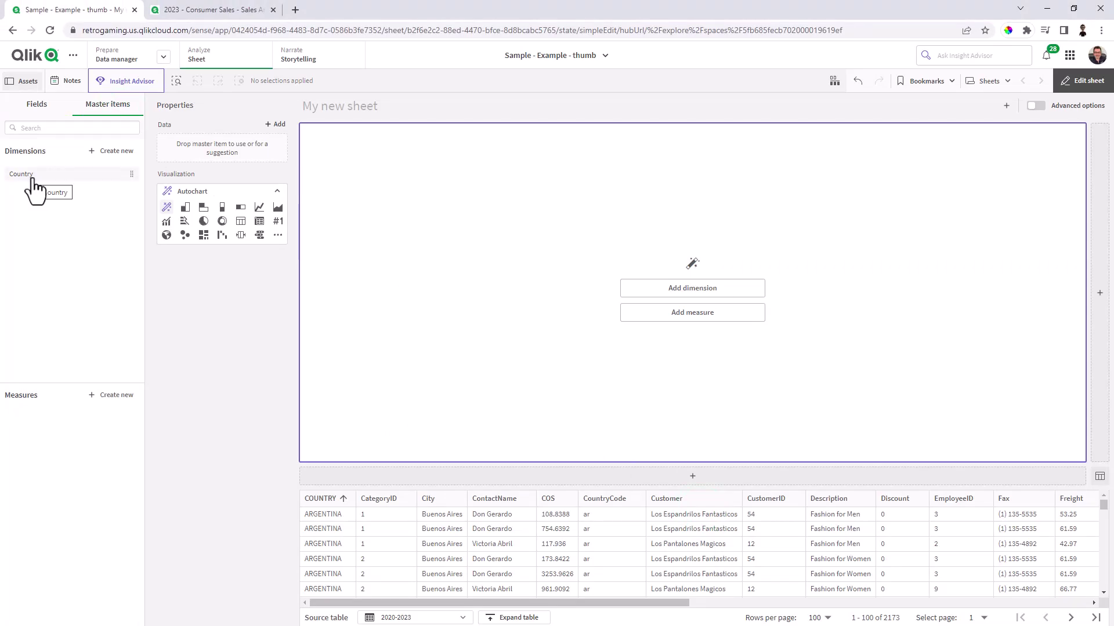
Step: Start a new master measure from the Sales field
left_click(37, 109)
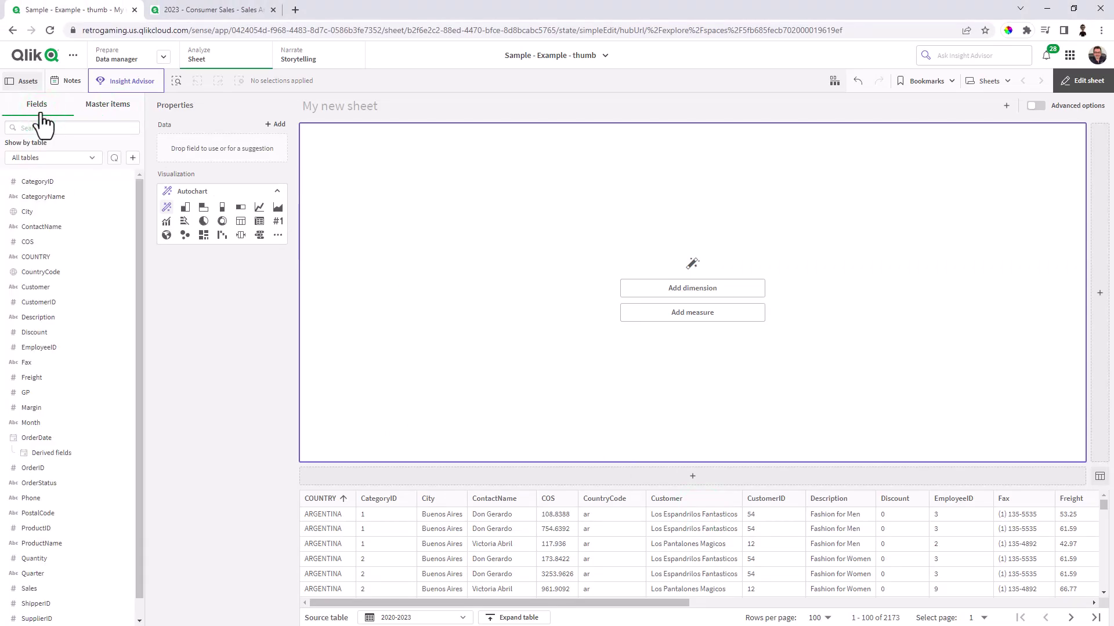
scroll(55, 464, "down", 1)
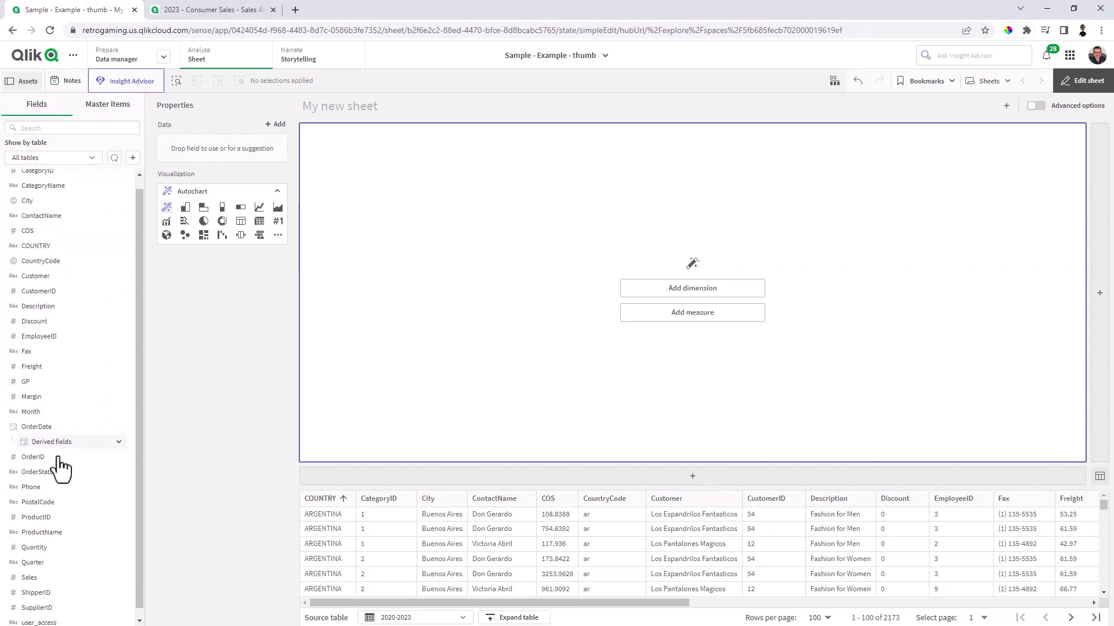
left_click(50, 570)
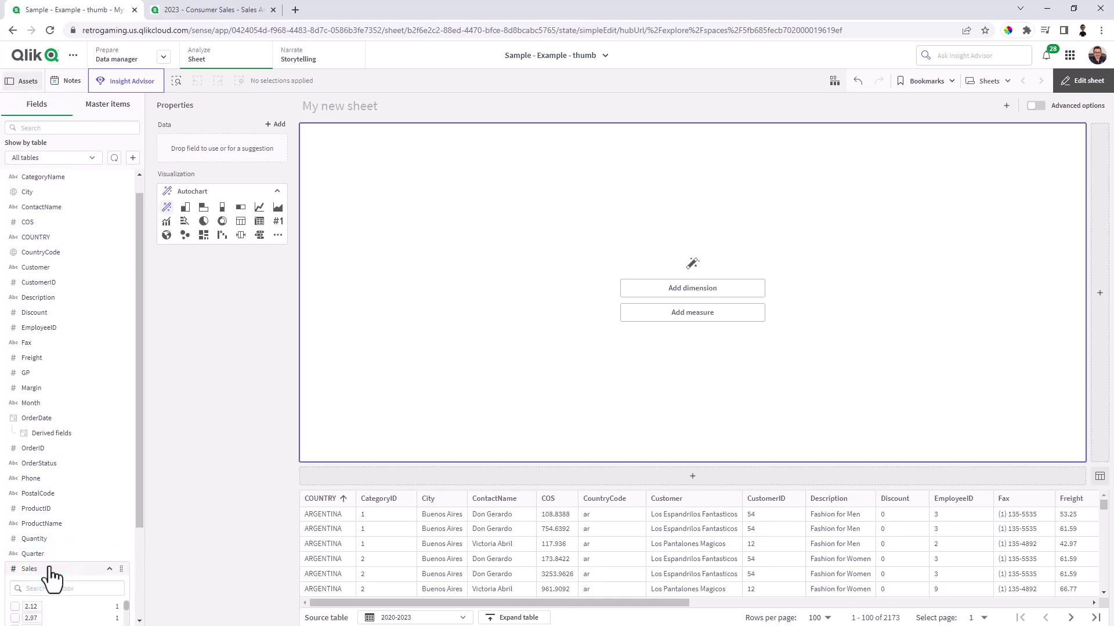
right_click(50, 569)
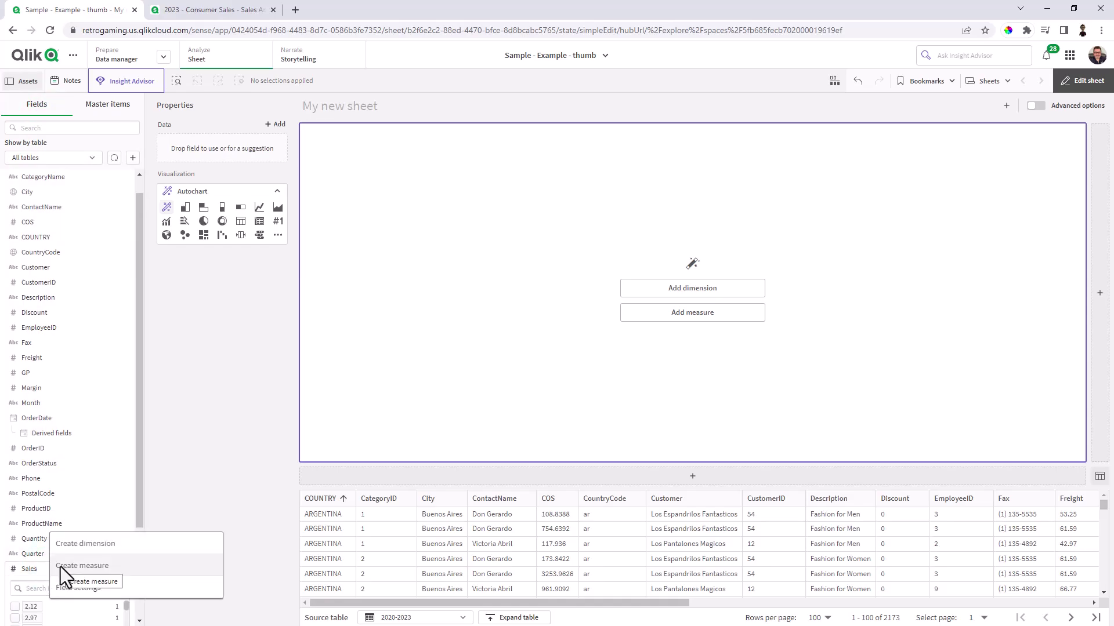
left_click(61, 566)
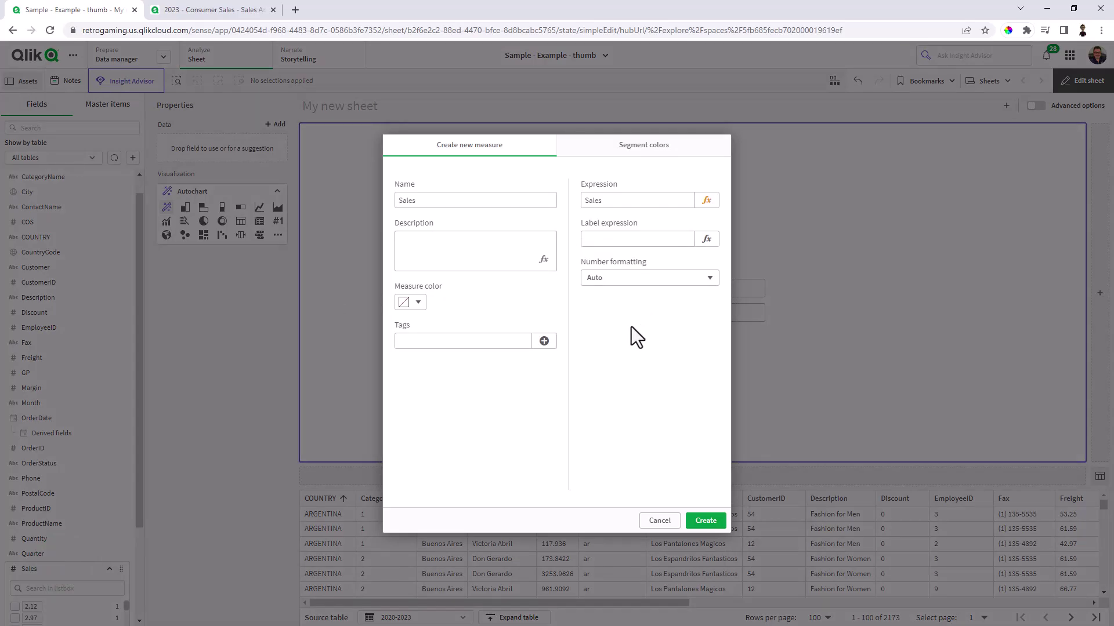
Step: Set the measure's expression to SUM(Sales) in the expression editor and apply it
left_click(707, 202)
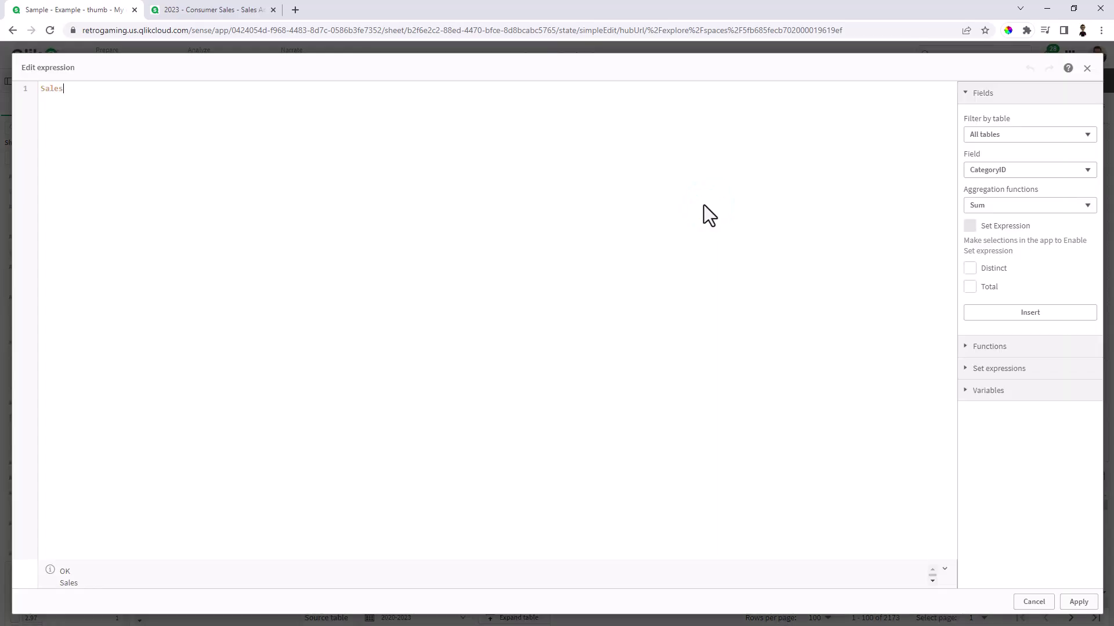
key("Home")
type("SUM(")
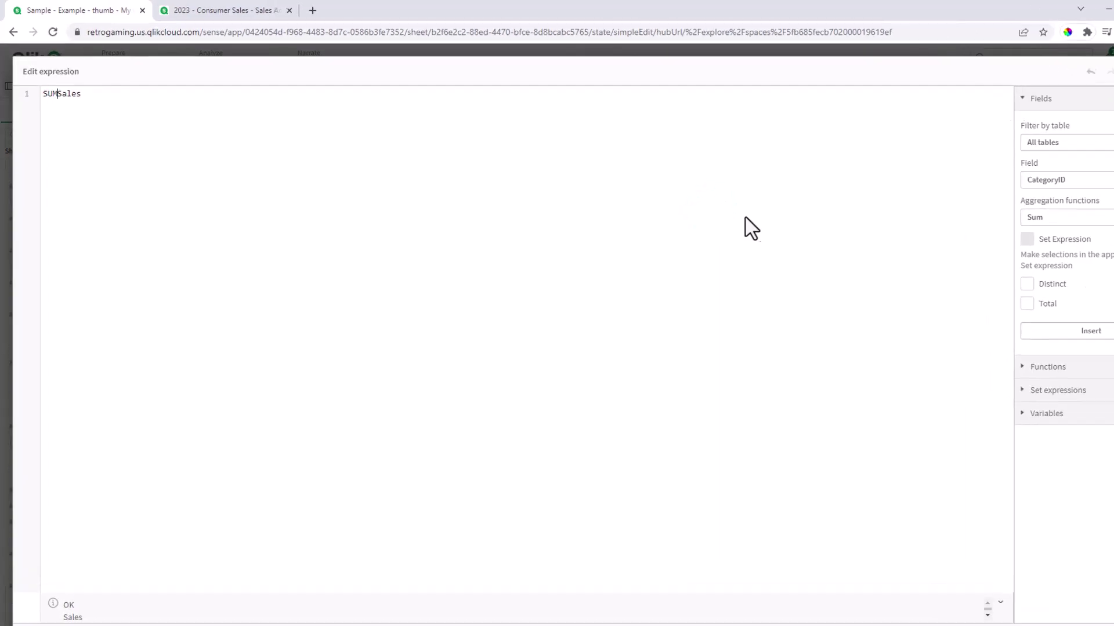
key("End")
type(")")
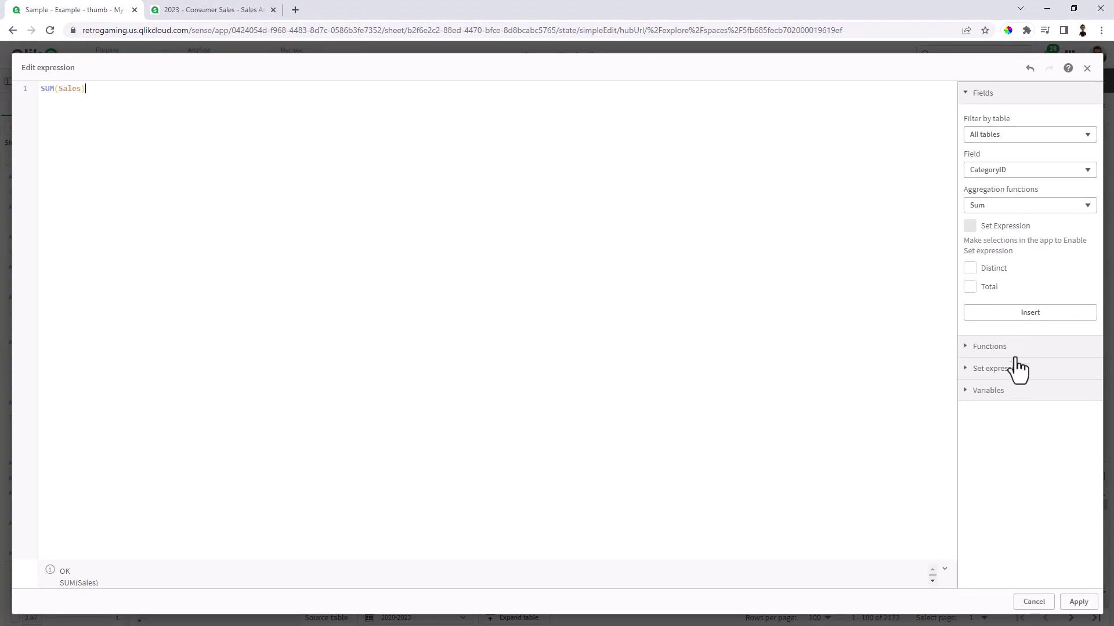
left_click(1080, 601)
Step: Name the measure Total Sales with Money number formatting, create it, and check it among the master items
double_click(469, 200)
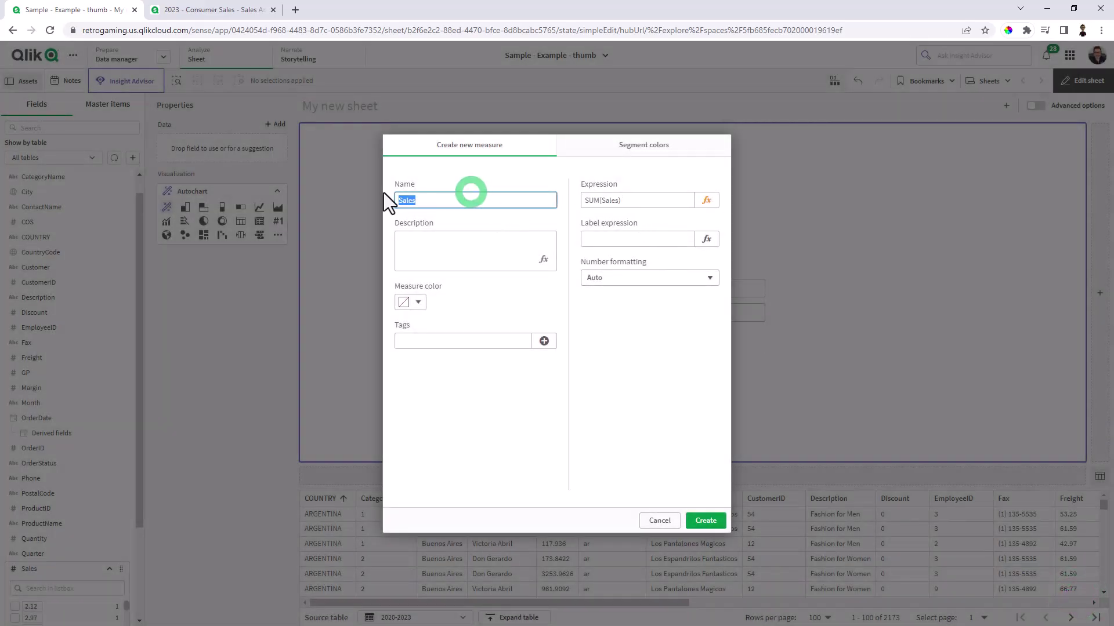
type("Total Sales")
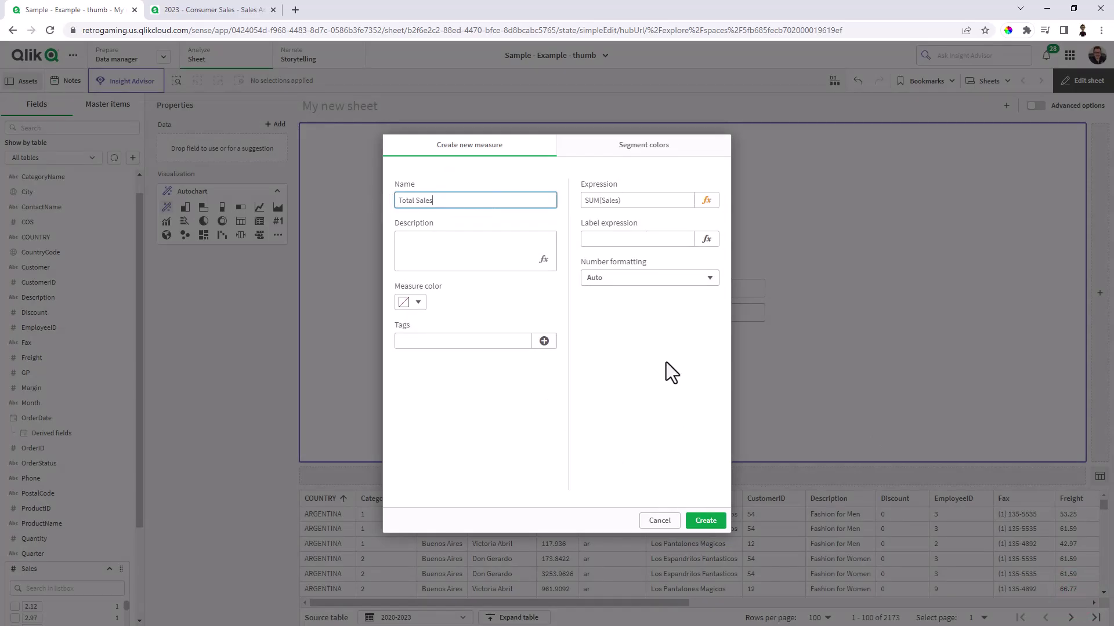
left_click(651, 277)
left_click(642, 314)
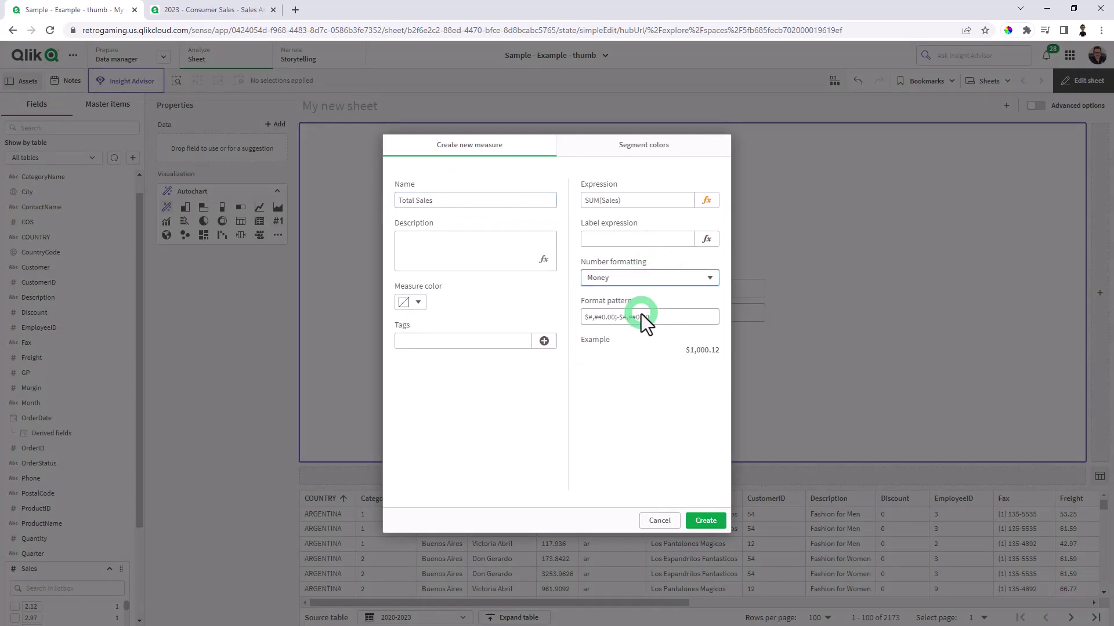
left_click(705, 520)
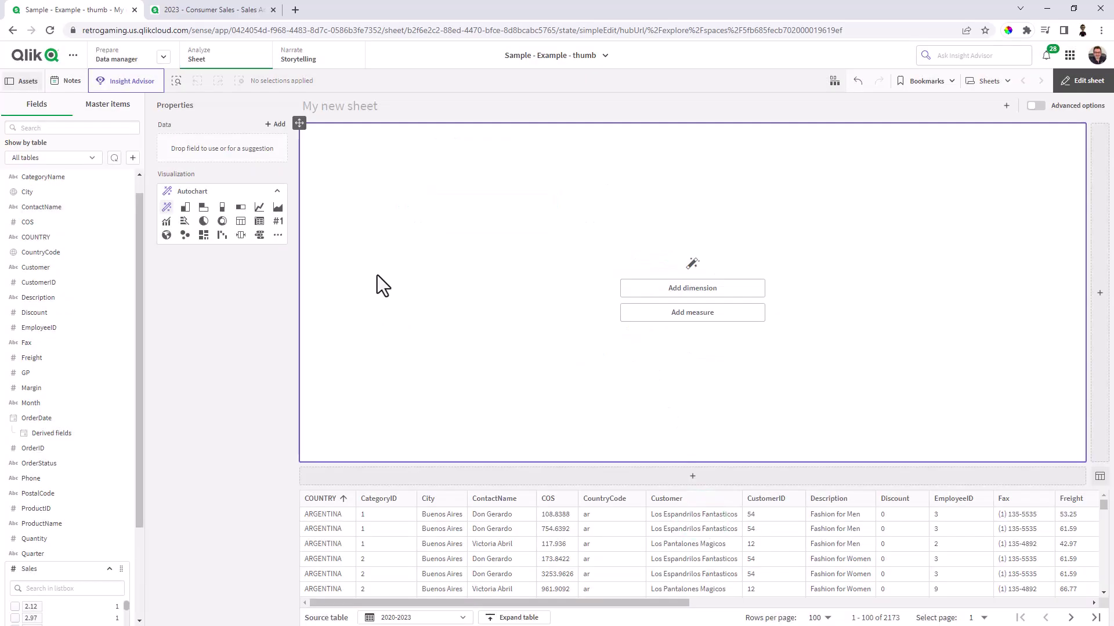
left_click(102, 110)
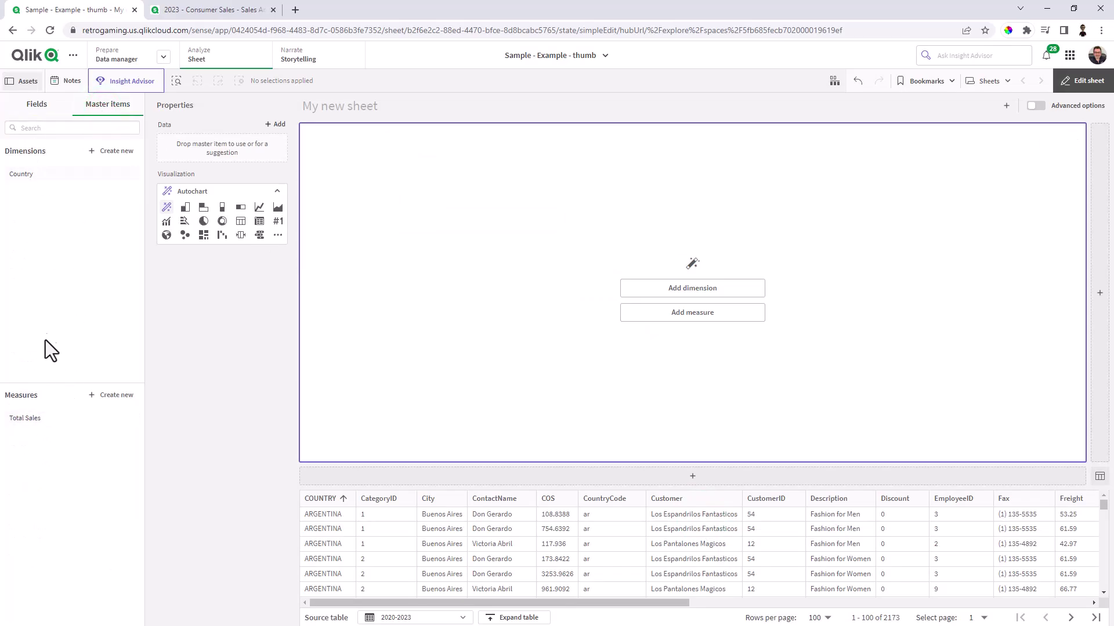
Step: Add the Total Sales measure and the Country dimension to the empty autochart on the sheet
left_click(38, 420)
left_click_drag(80, 413, 593, 299)
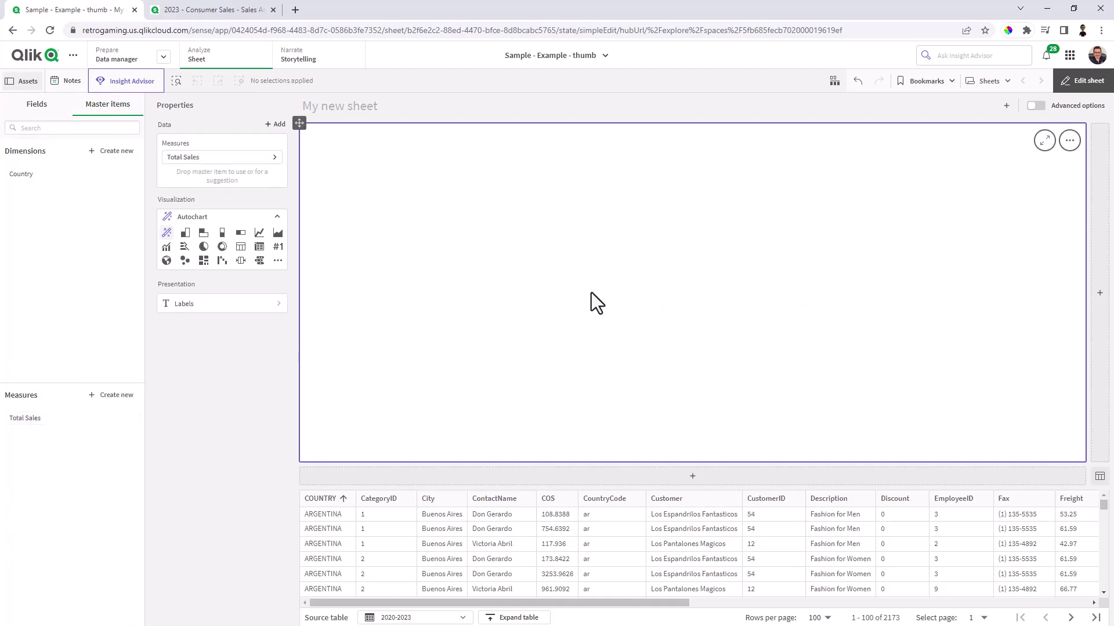
left_click_drag(23, 175, 600, 298)
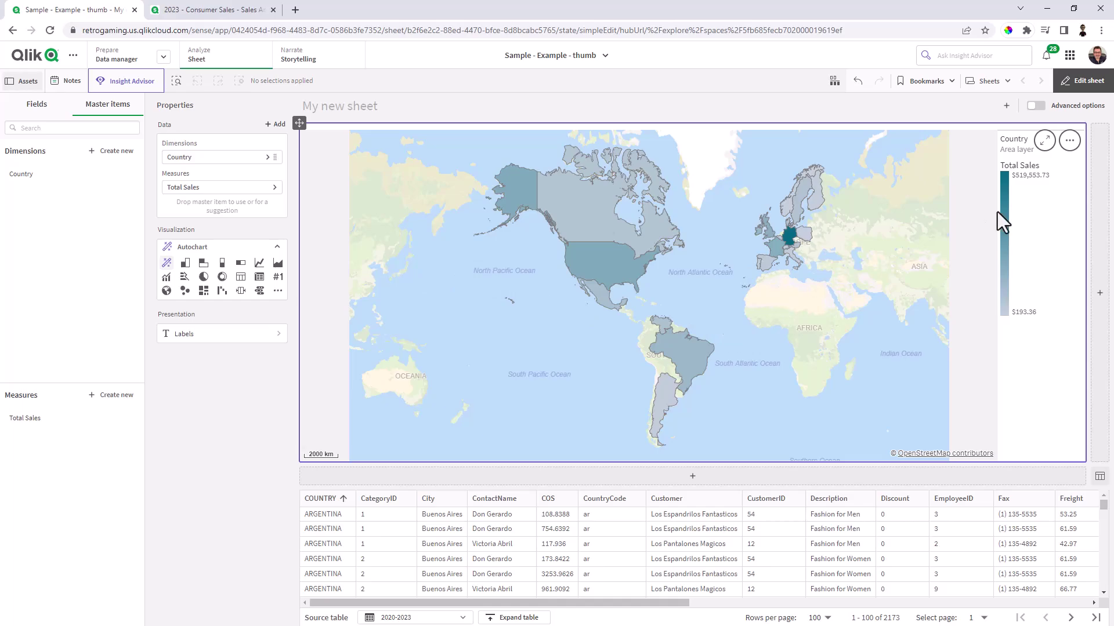
mouse_move(795, 239)
Step: Switch the sheet to advanced options and turn off chart suggestions for the map
left_click(1036, 107)
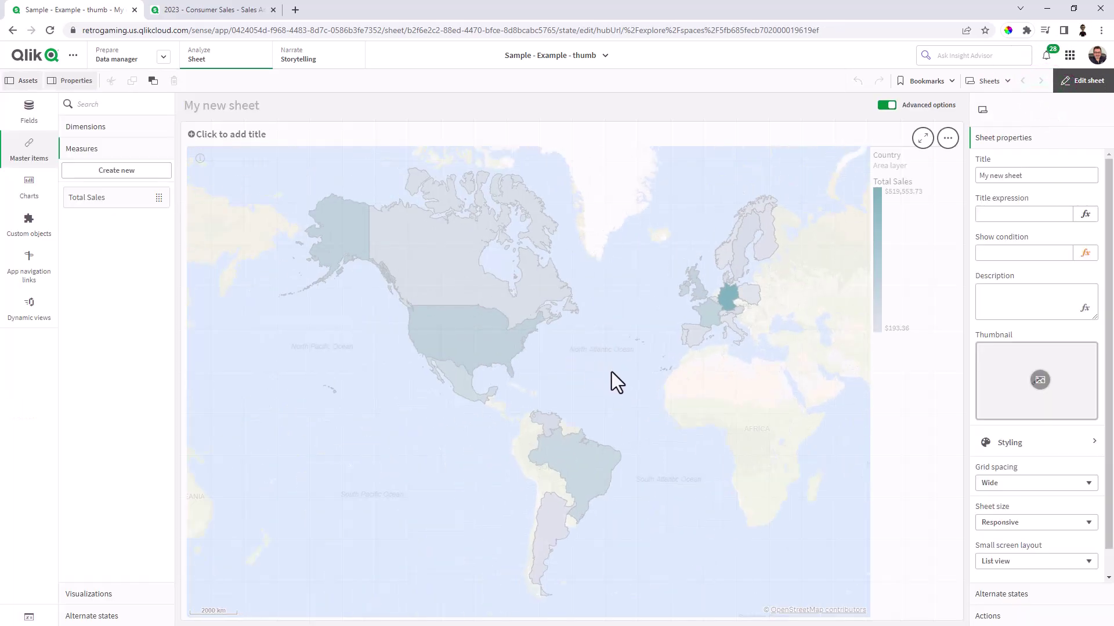
left_click(617, 372)
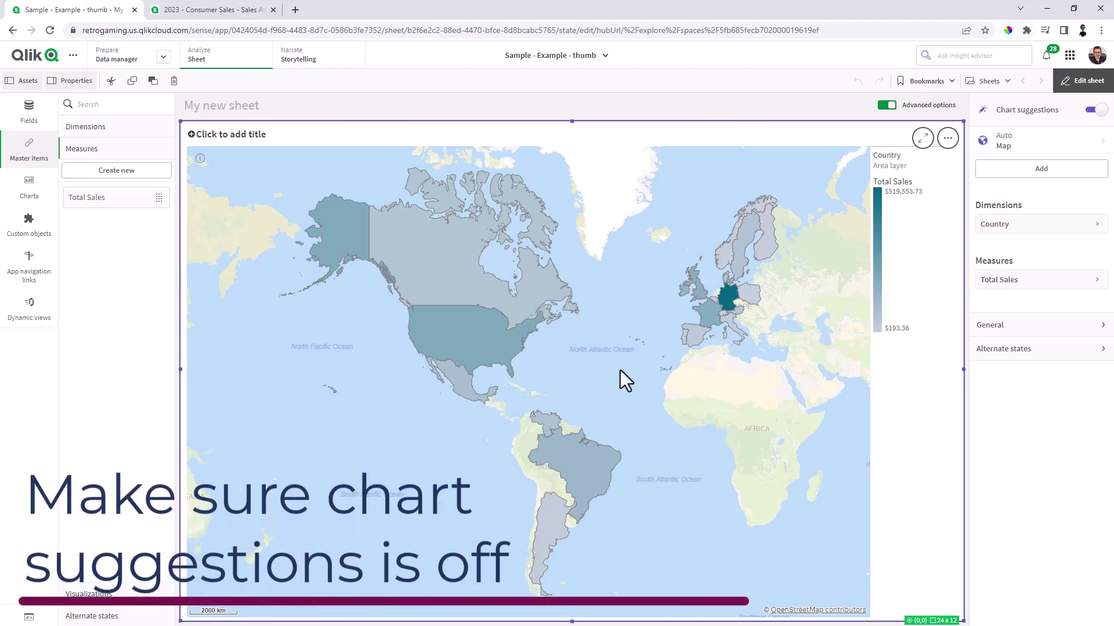
left_click(1096, 111)
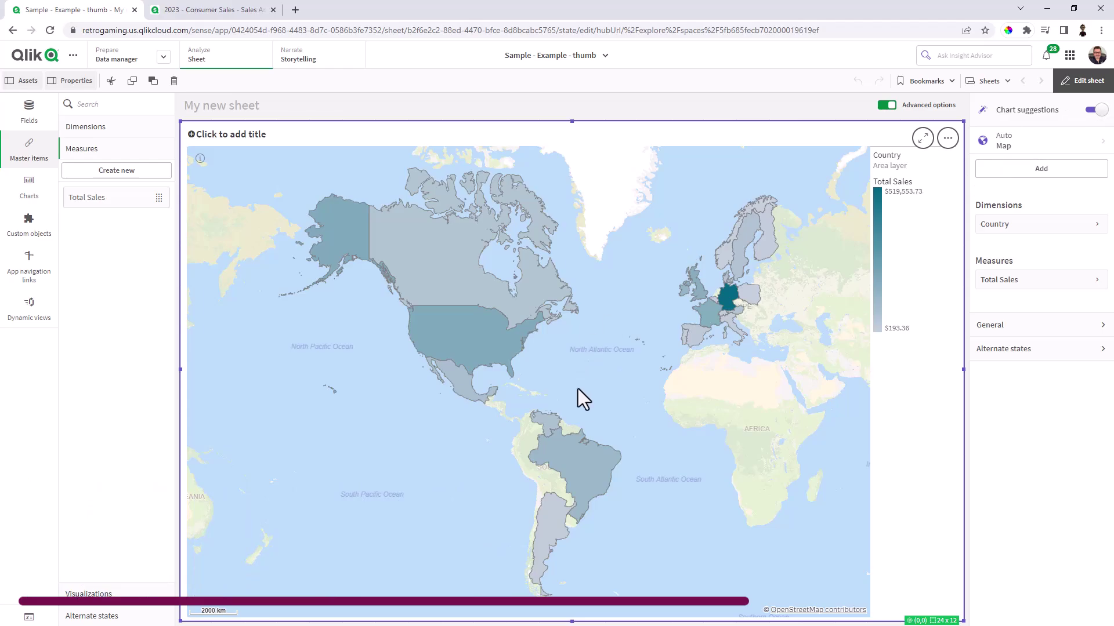
left_click_drag(438, 358, 591, 343)
left_click(1098, 112)
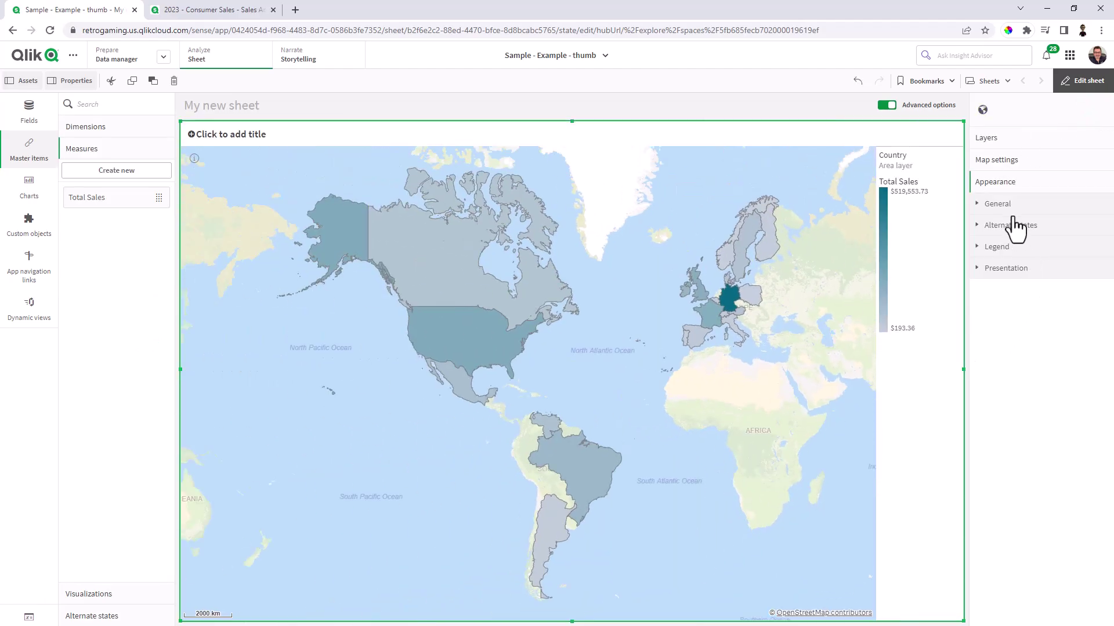
Step: Look through the map's general appearance, alternate states and map settings
left_click(999, 204)
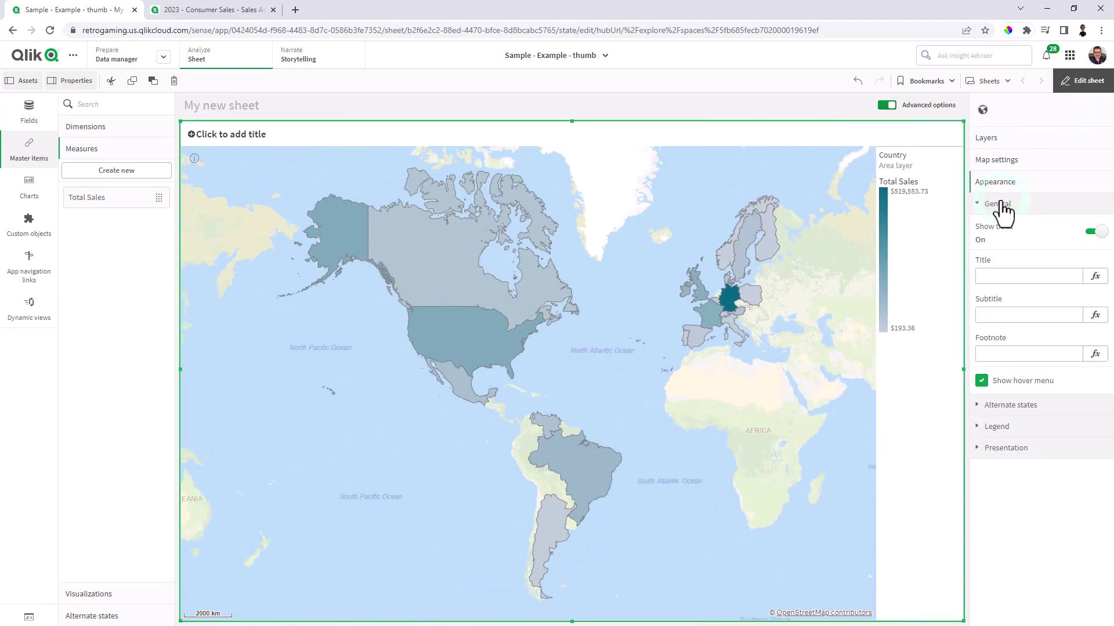
left_click(998, 407)
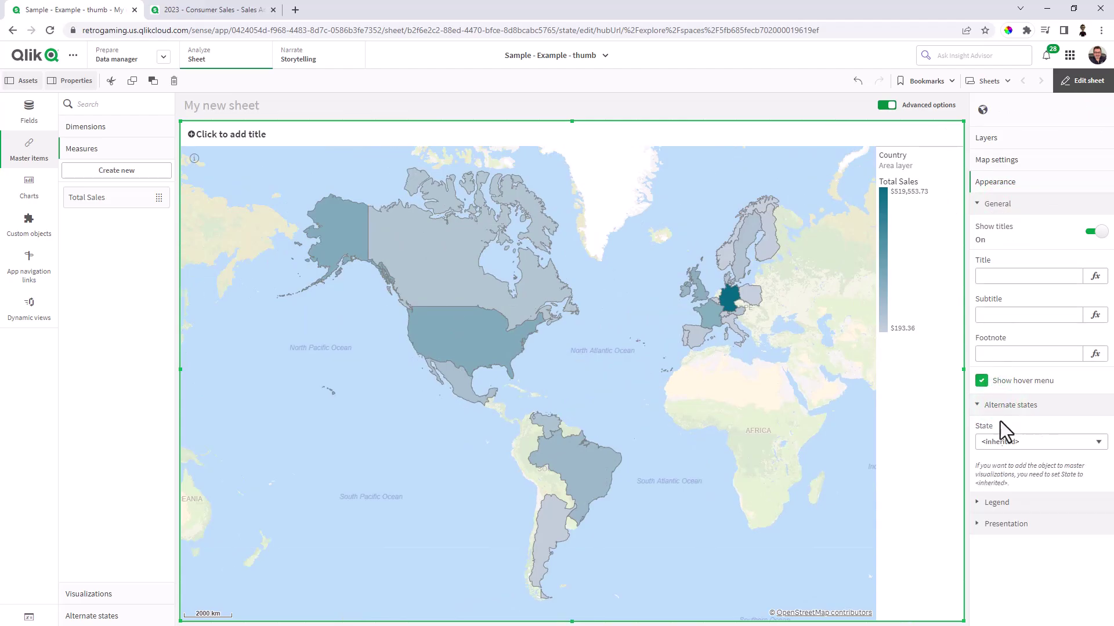
left_click(996, 161)
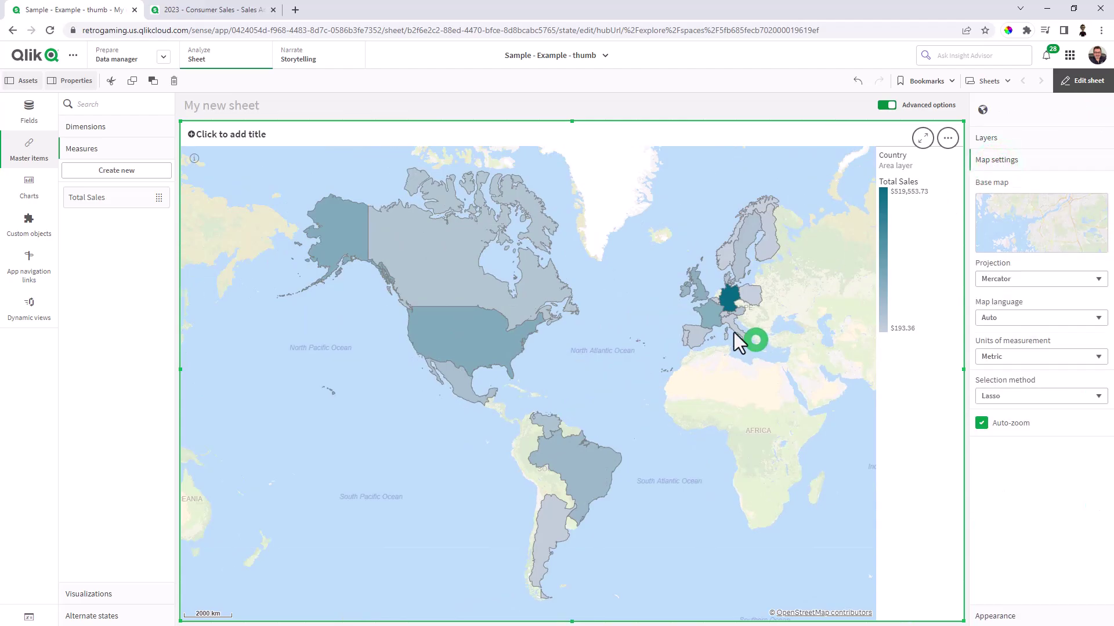
left_click_drag(733, 332, 246, 232)
Step: Title the map Sales by Country and add it to the master items under that name
left_click(262, 133)
type("Sales by Count")
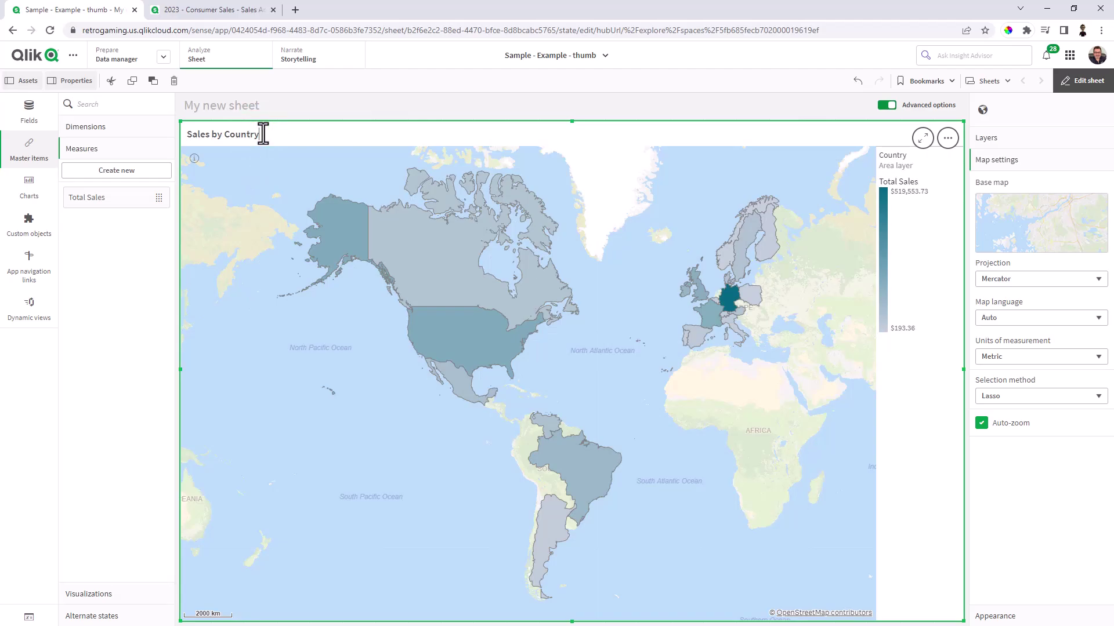
type("ry")
left_click_drag(399, 321, 116, 276)
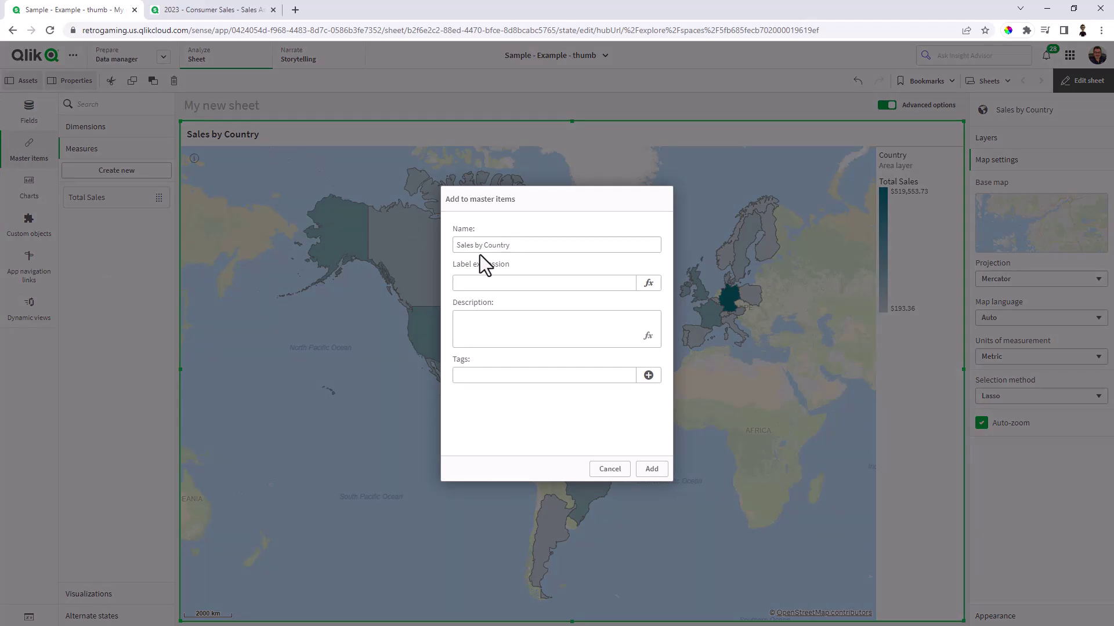
left_click(652, 469)
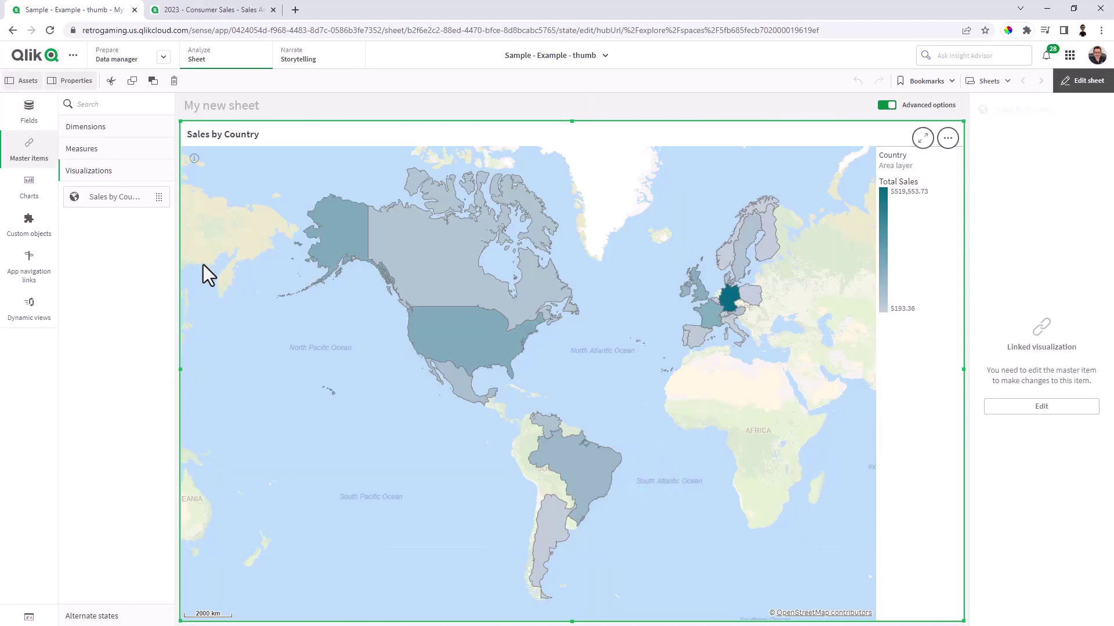
Step: Look at the creation forms for master dimensions and master measures, leaving each without creating anything
left_click(107, 129)
left_click(111, 146)
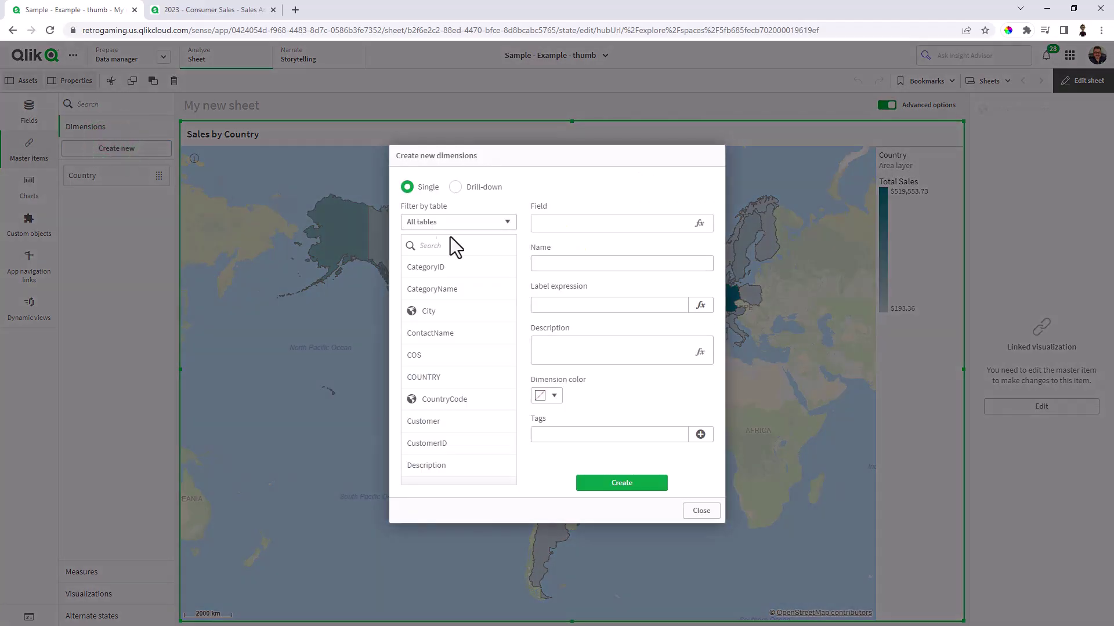
left_click(701, 510)
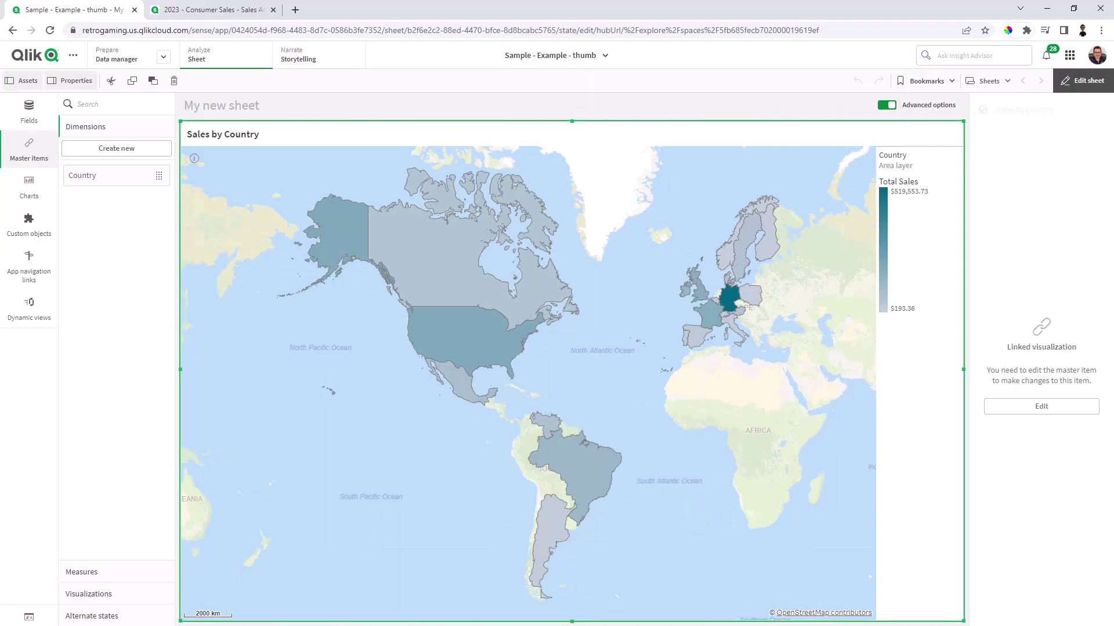
left_click(87, 573)
left_click(158, 169)
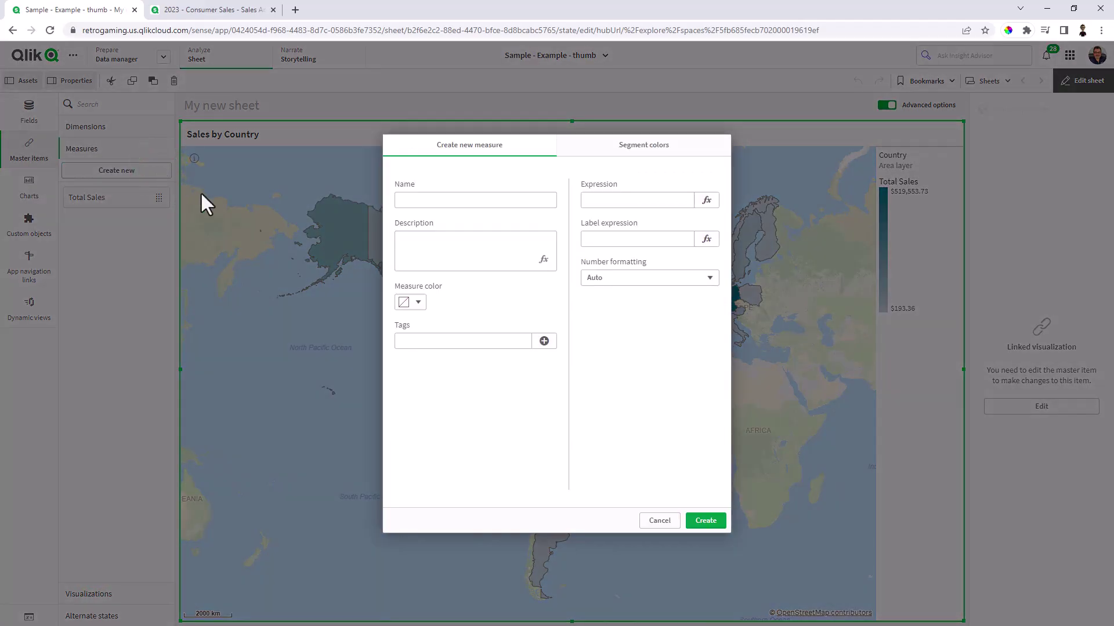
left_click(659, 521)
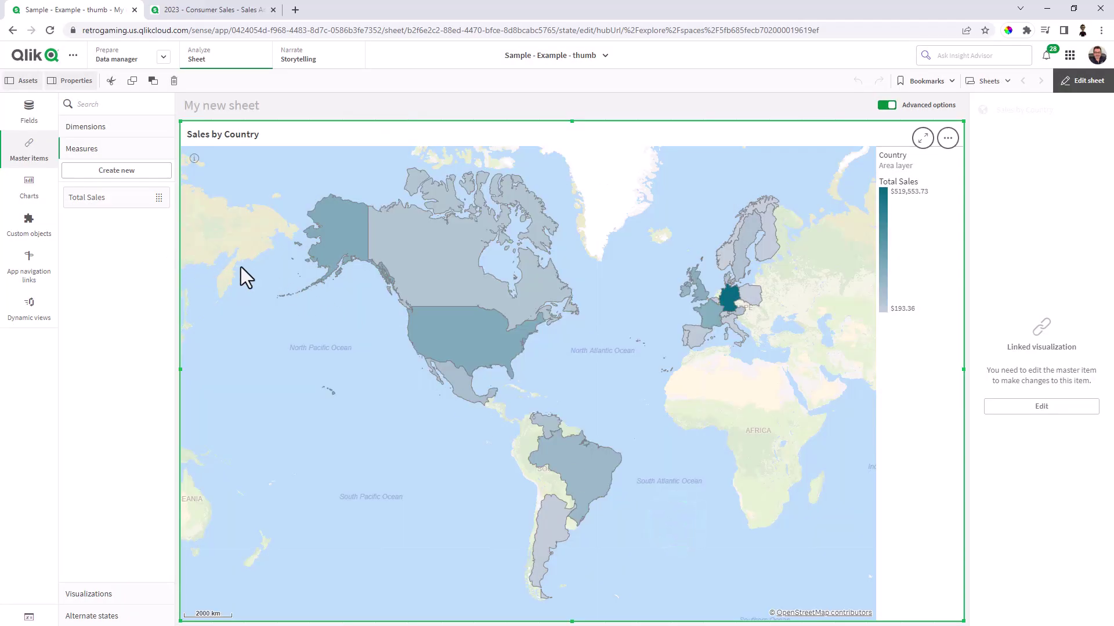
Step: Replace the sheet's map with the Sales by Country master visualization in the upper half and paste a copy beside it
left_click(96, 594)
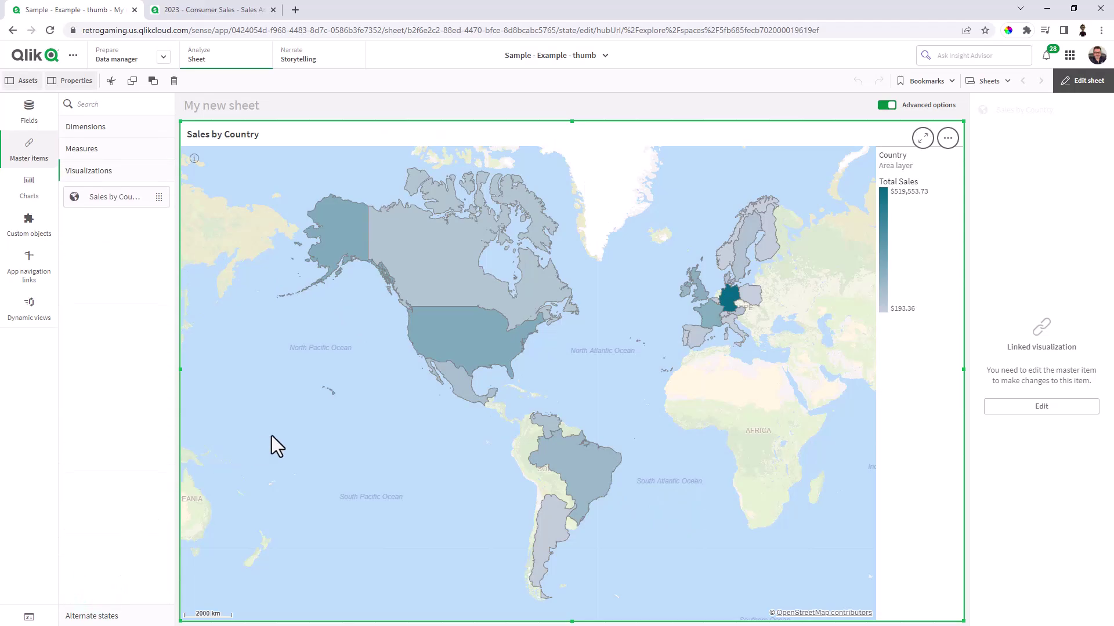
right_click(438, 358)
left_click(481, 404)
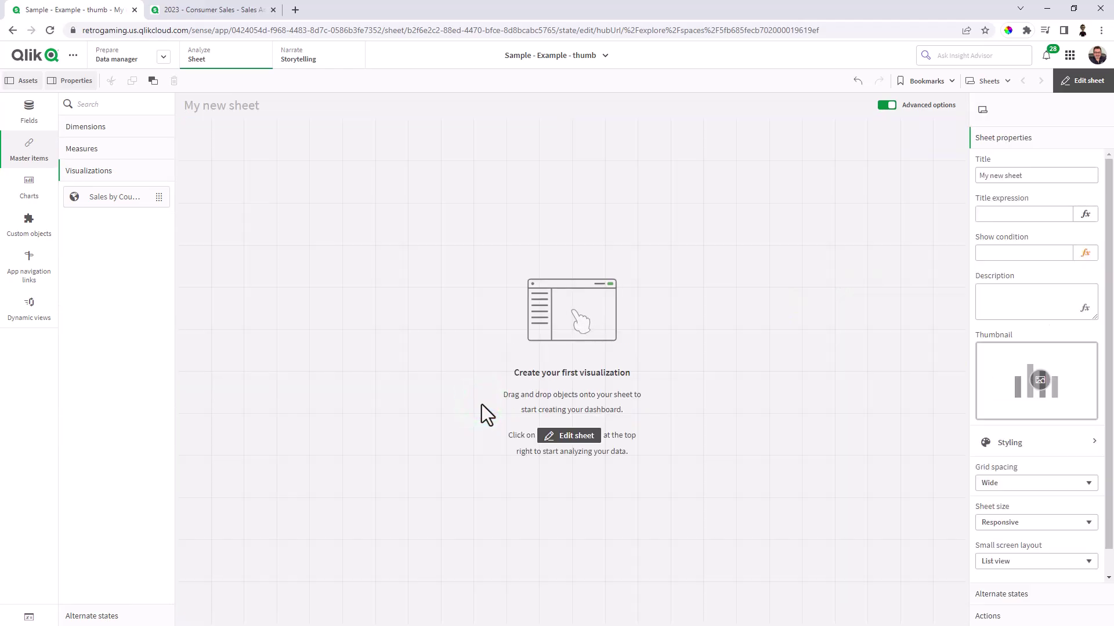
left_click_drag(92, 203, 316, 211)
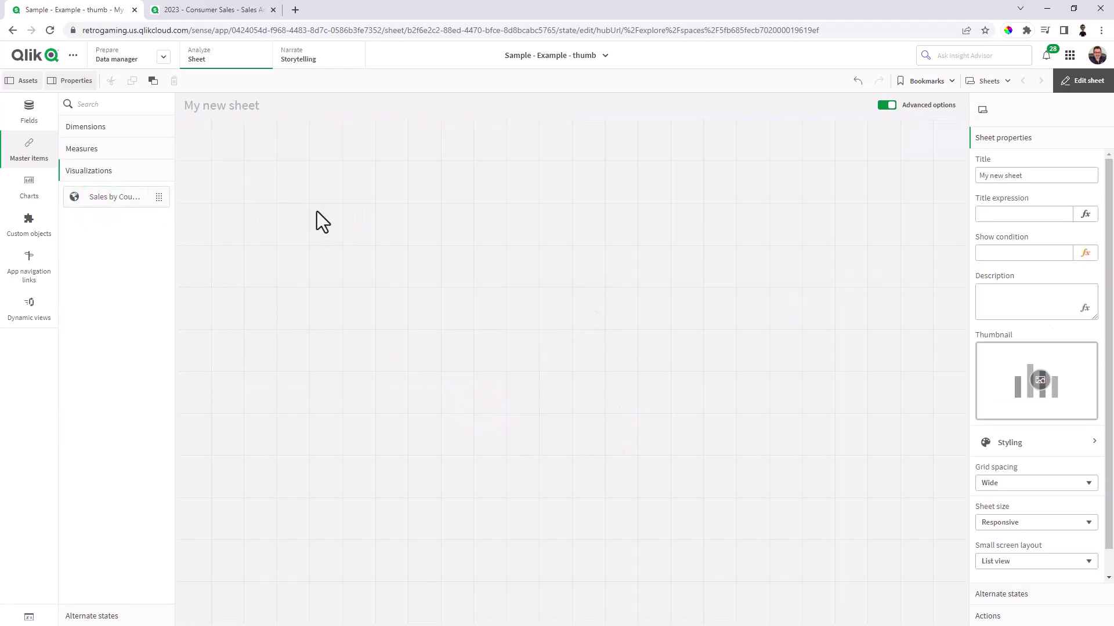
key("ctrl+c")
key("ctrl+v")
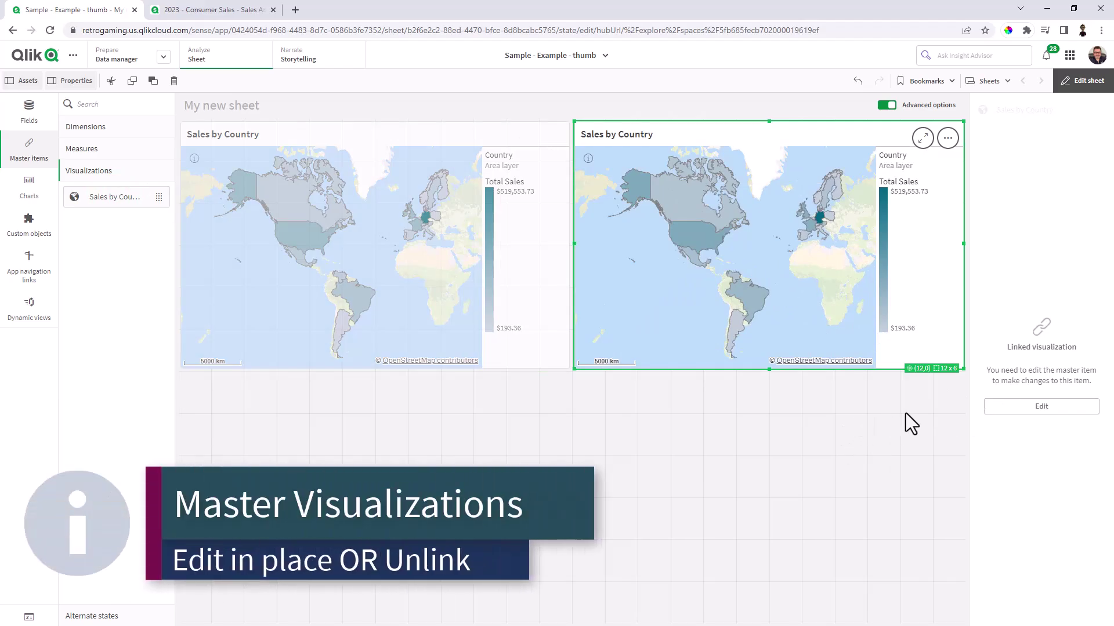
Step: Open the Sales by Country master visualization for editing, look through its map settings and layers, and finish without changing anything
left_click(1034, 408)
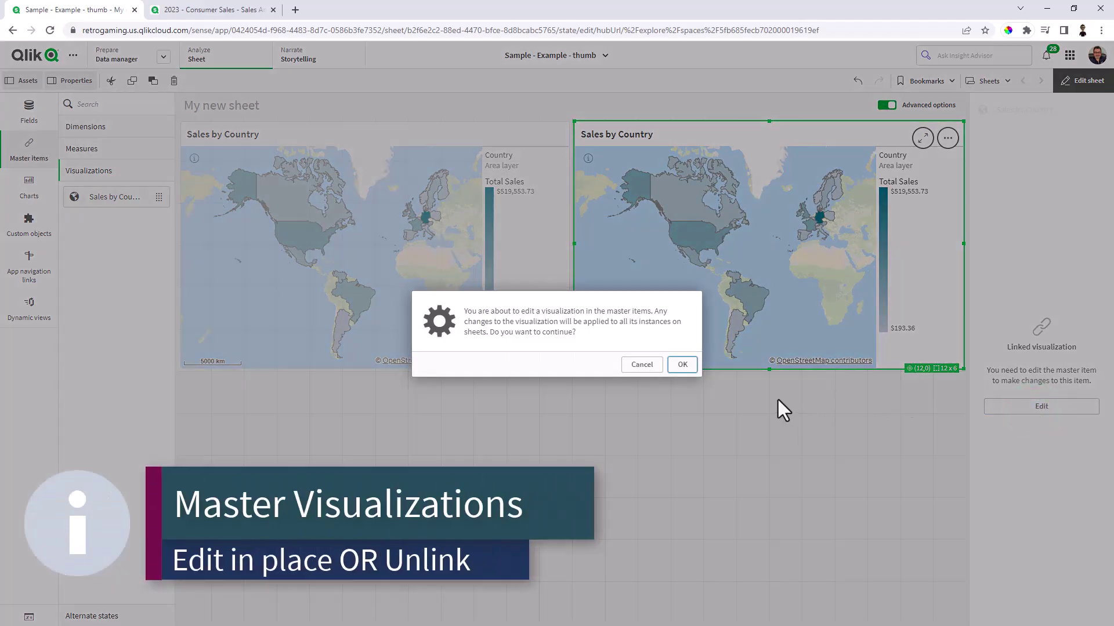
left_click(682, 364)
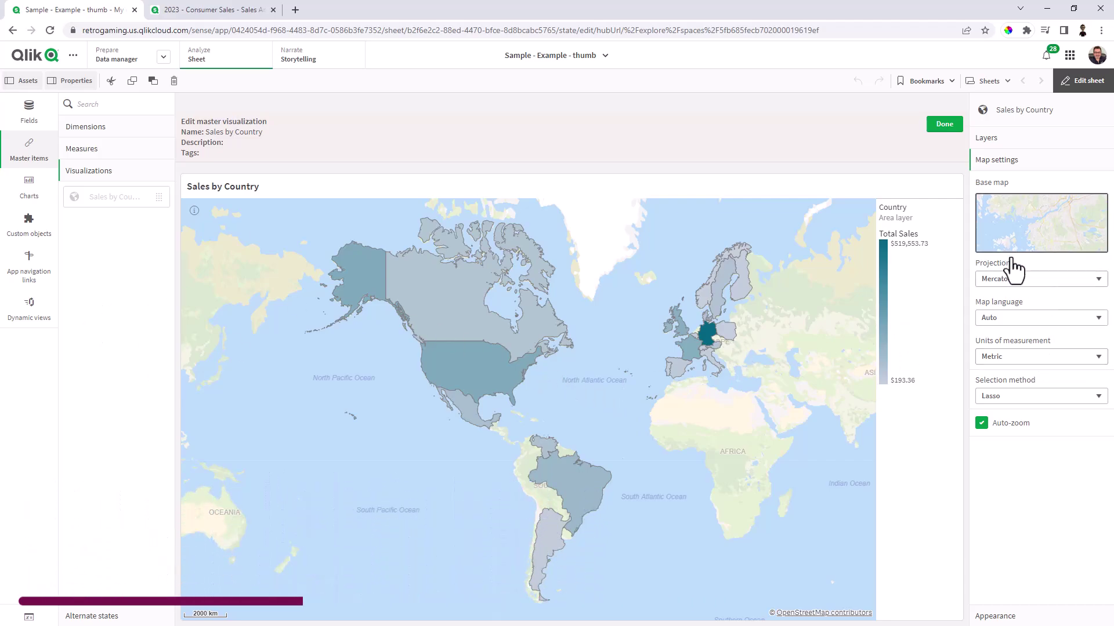
left_click(1007, 137)
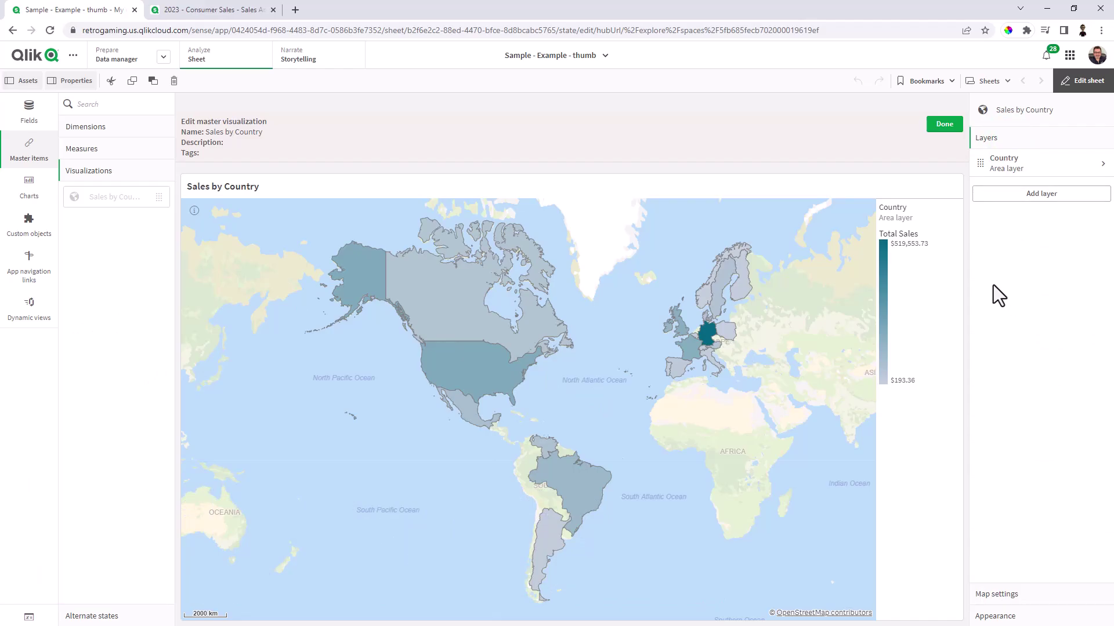
left_click(950, 124)
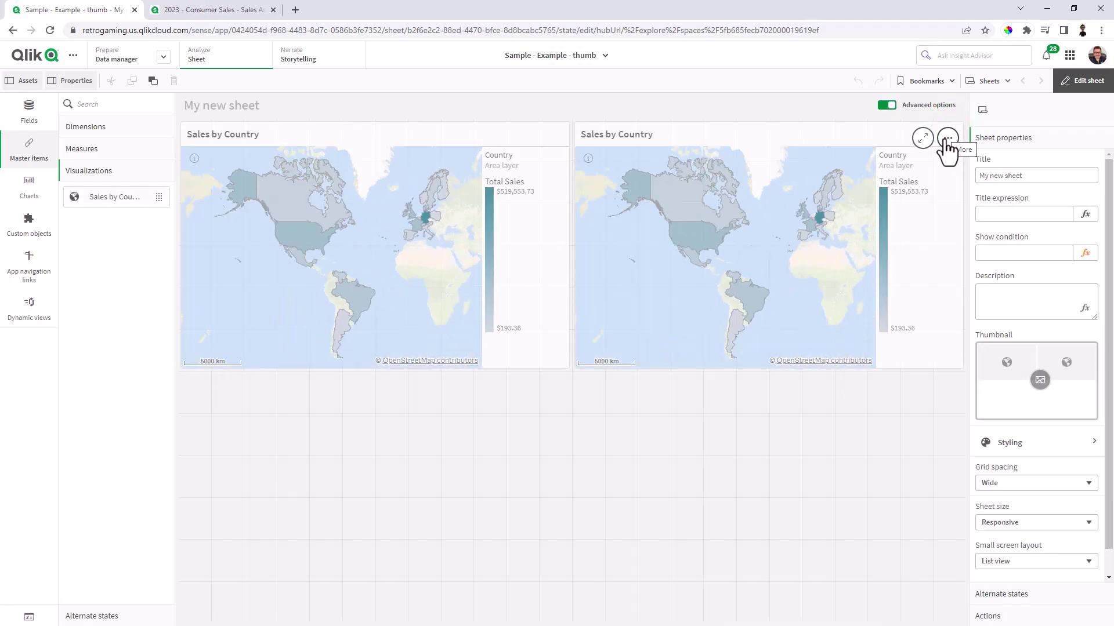
Step: Unlink the second Sales by Country map from the master visualization and look at its appearance and map settings
left_click(948, 139)
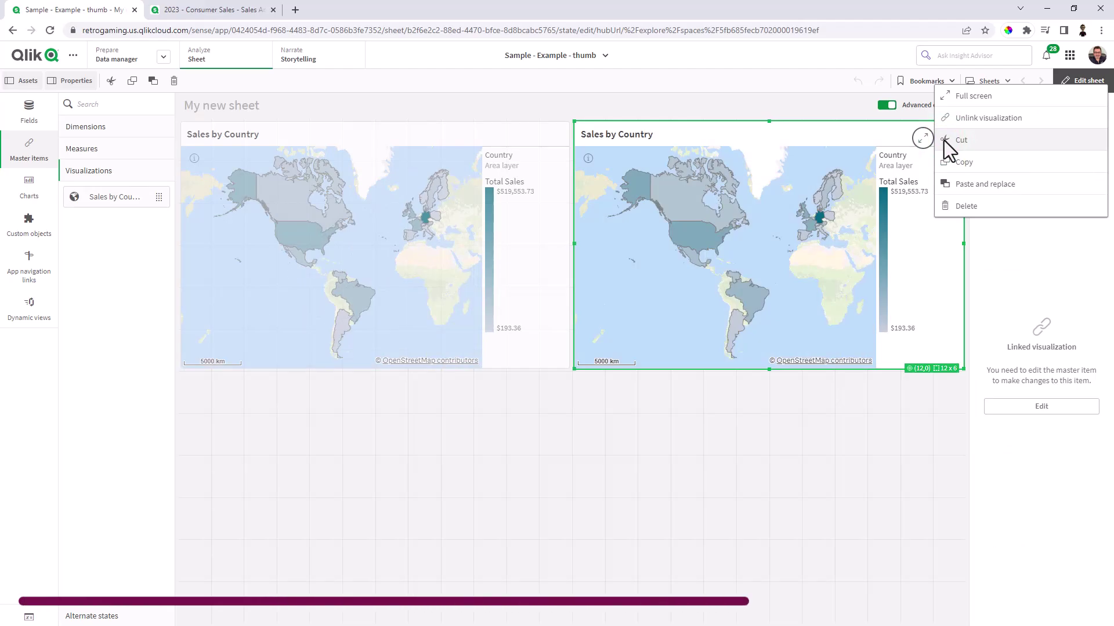
left_click(965, 119)
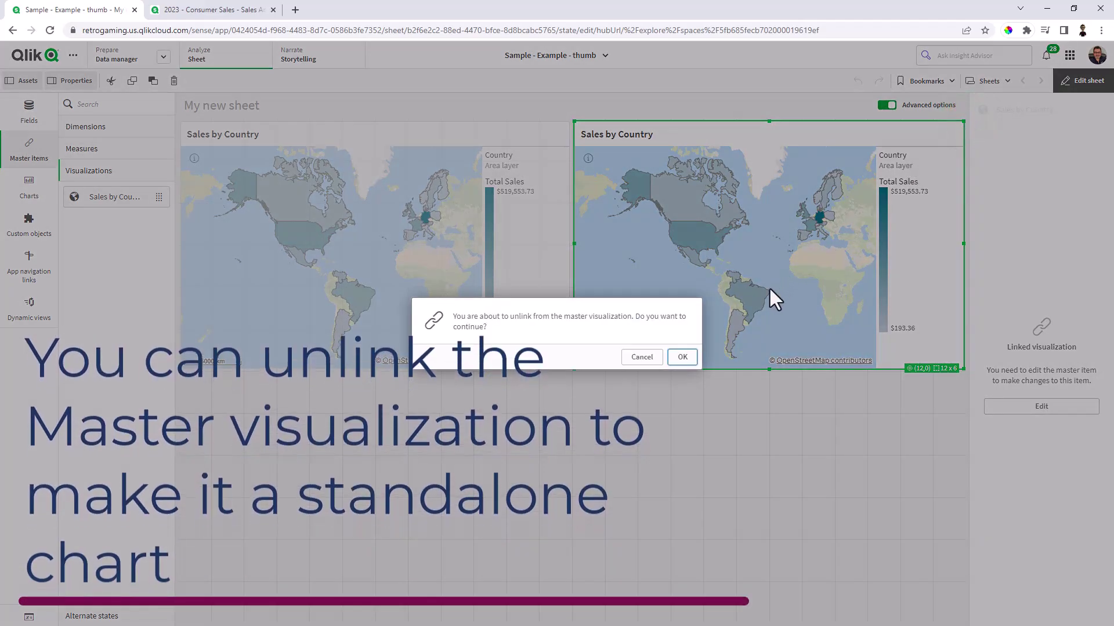
left_click(684, 357)
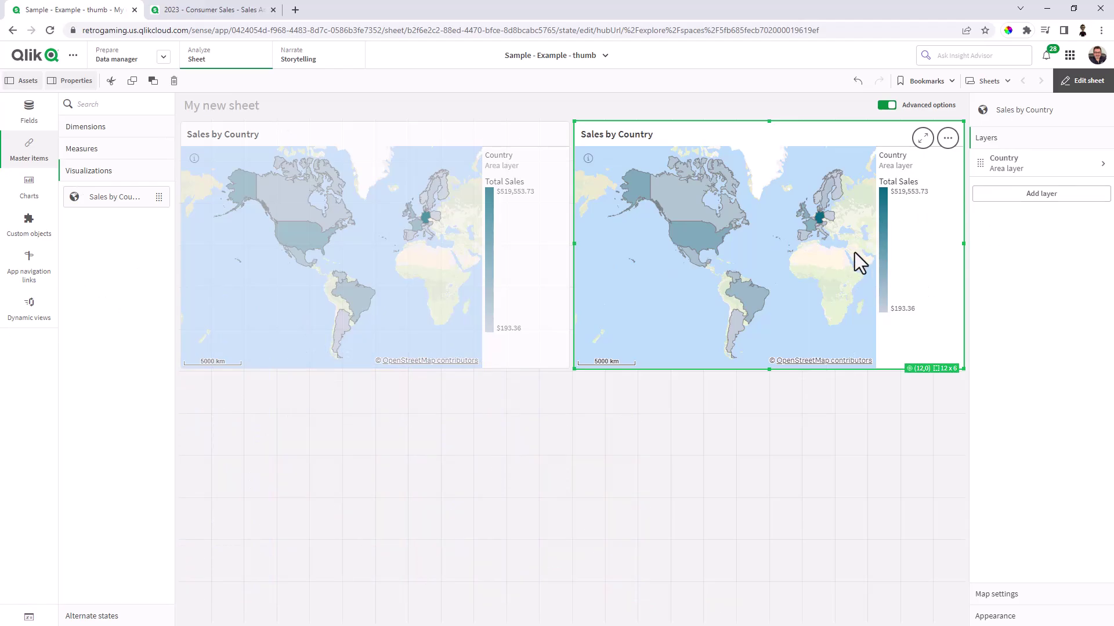
left_click(995, 616)
left_click(1010, 161)
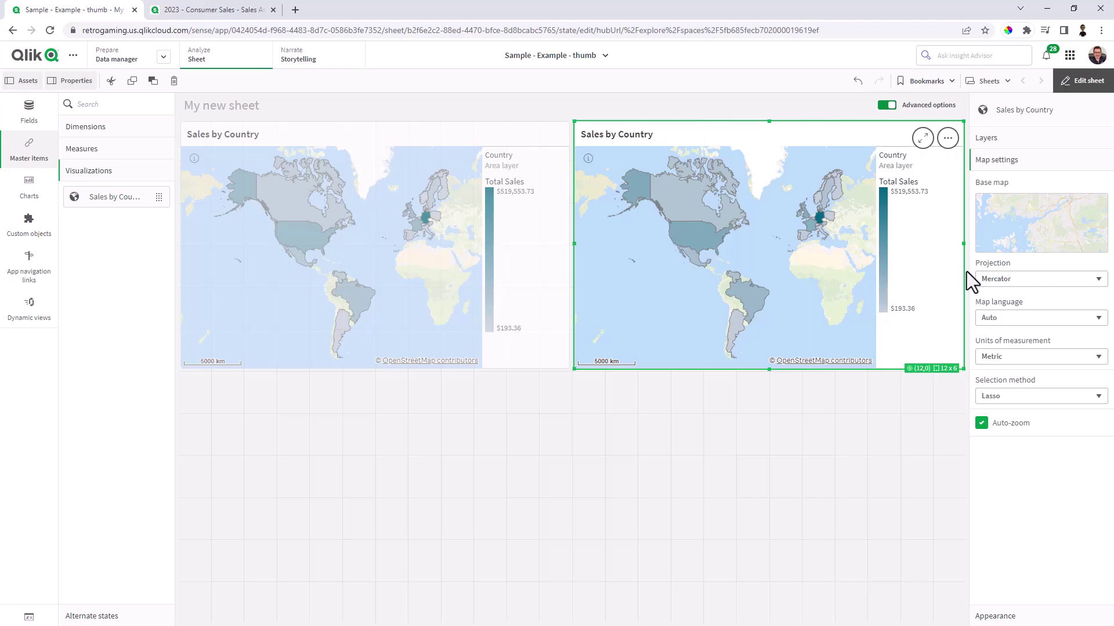
left_click(764, 253)
left_click_drag(729, 253, 120, 368)
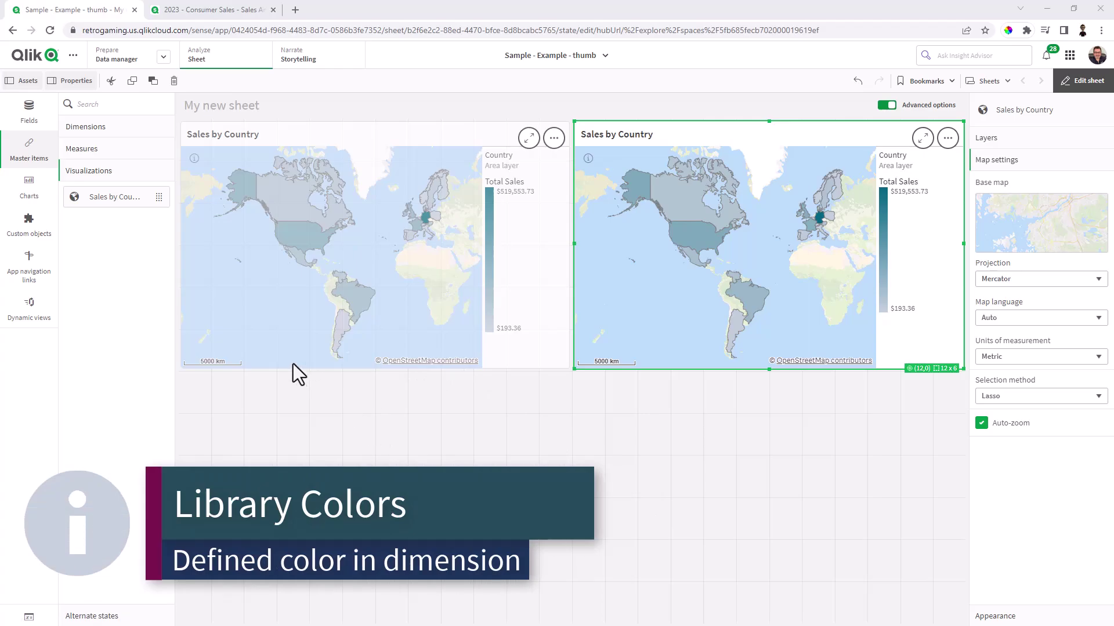
Step: Add a bar chart below the first map with the master dimension Country and the master measure Total Sales
left_click(31, 195)
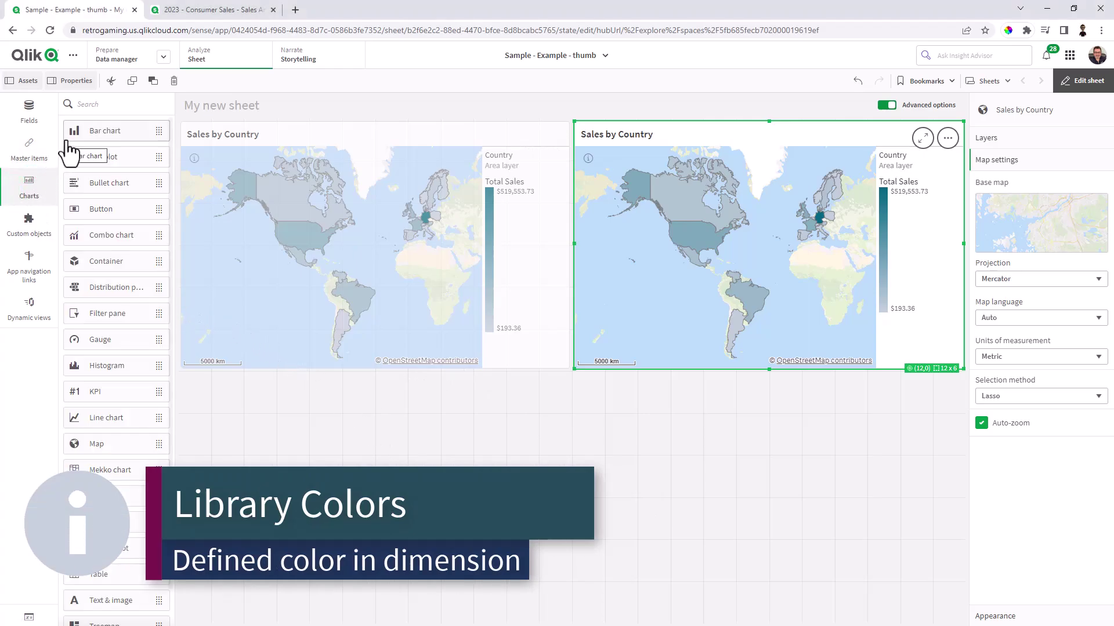
left_click_drag(93, 133, 398, 472)
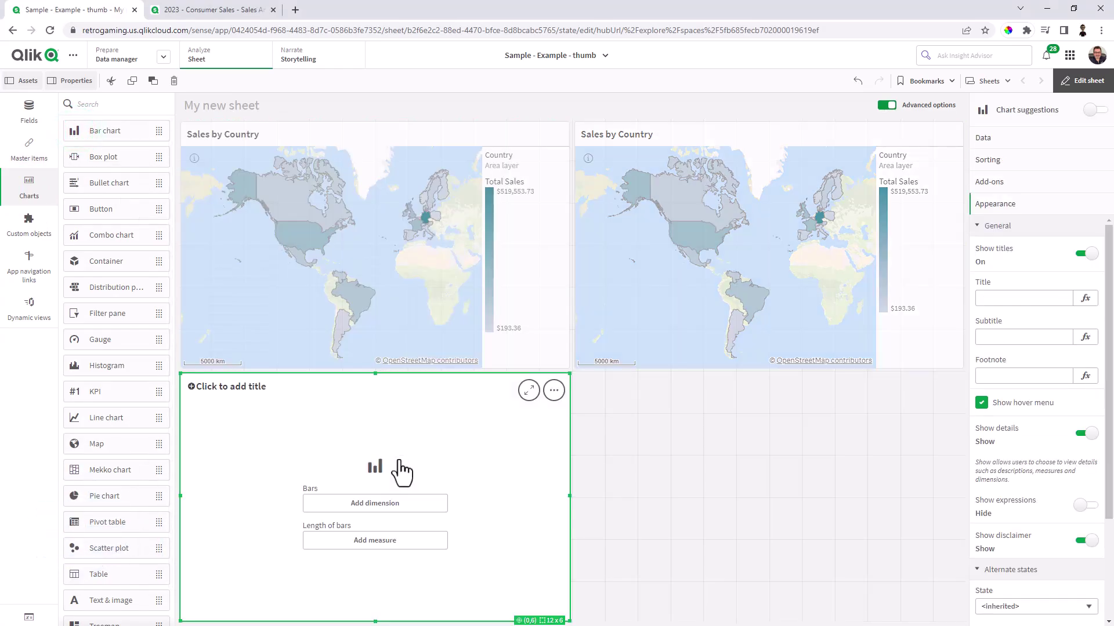
left_click(410, 507)
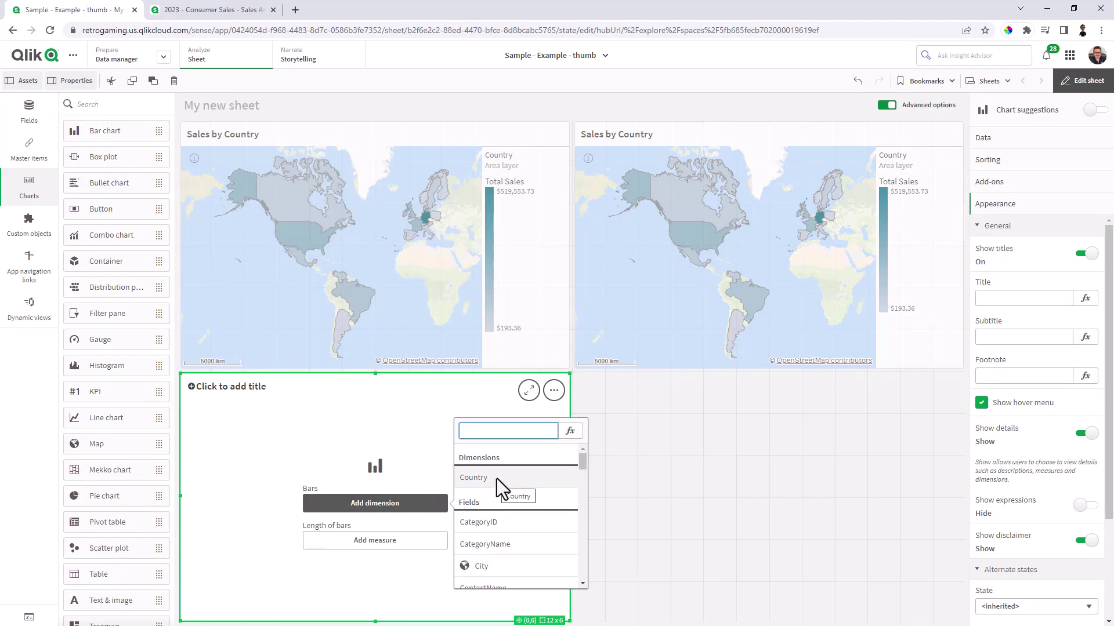
left_click(496, 478)
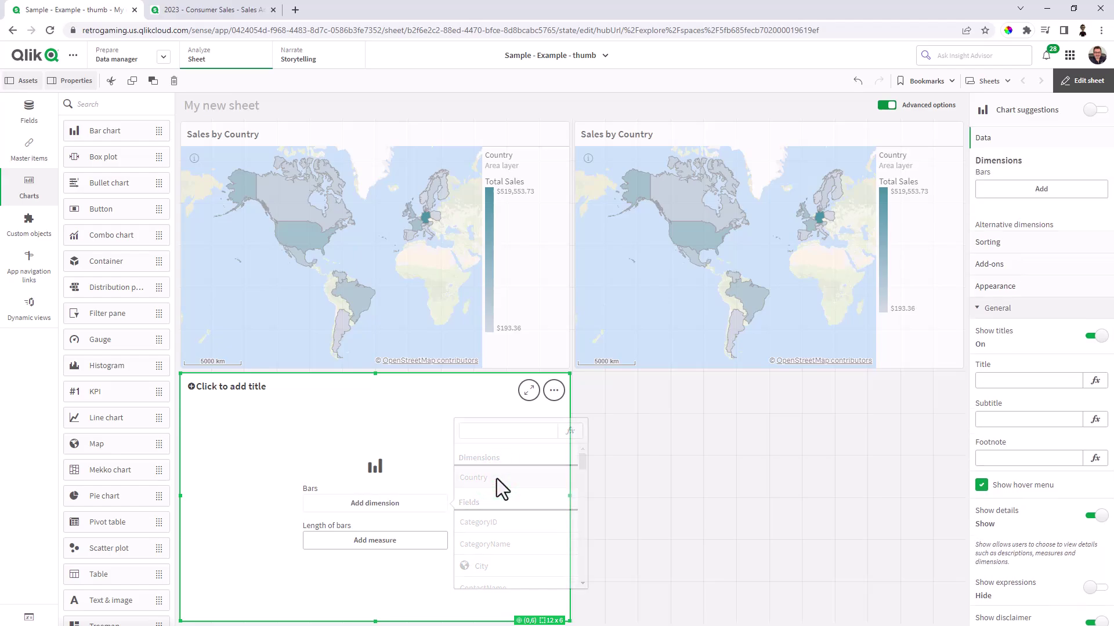
left_click(430, 545)
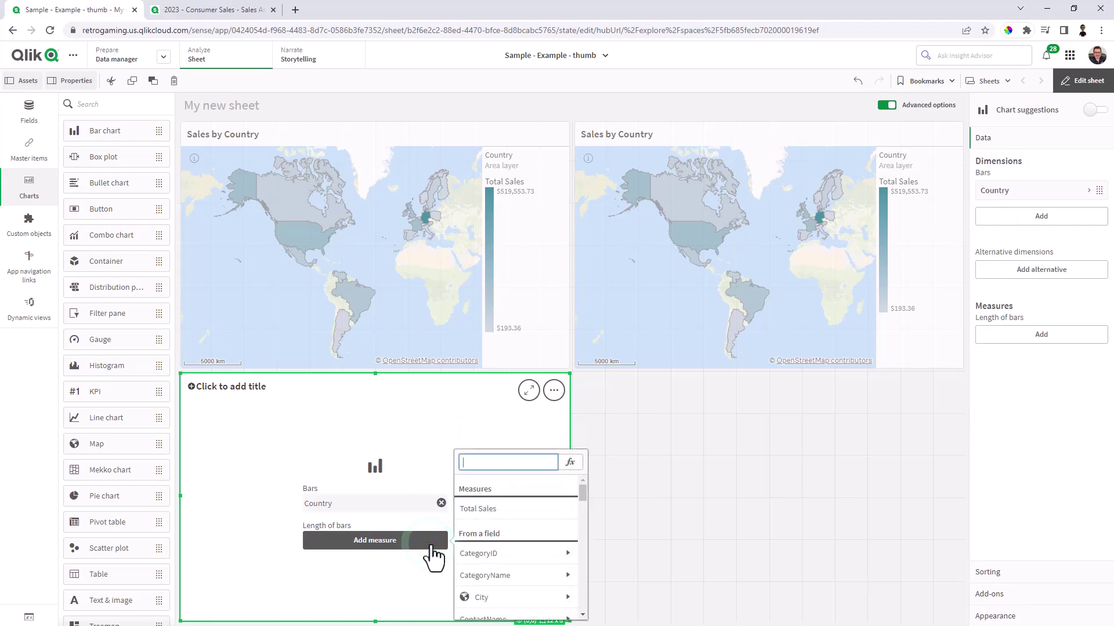
left_click(503, 507)
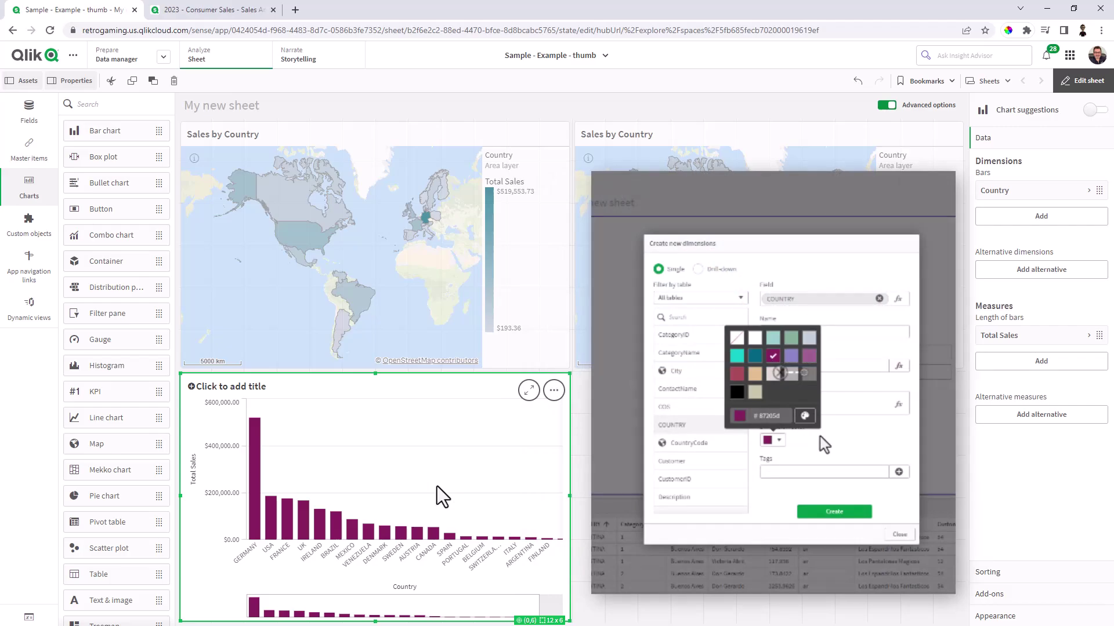
Step: Open the Colors and legend settings in the bar chart's appearance properties
left_click(995, 617)
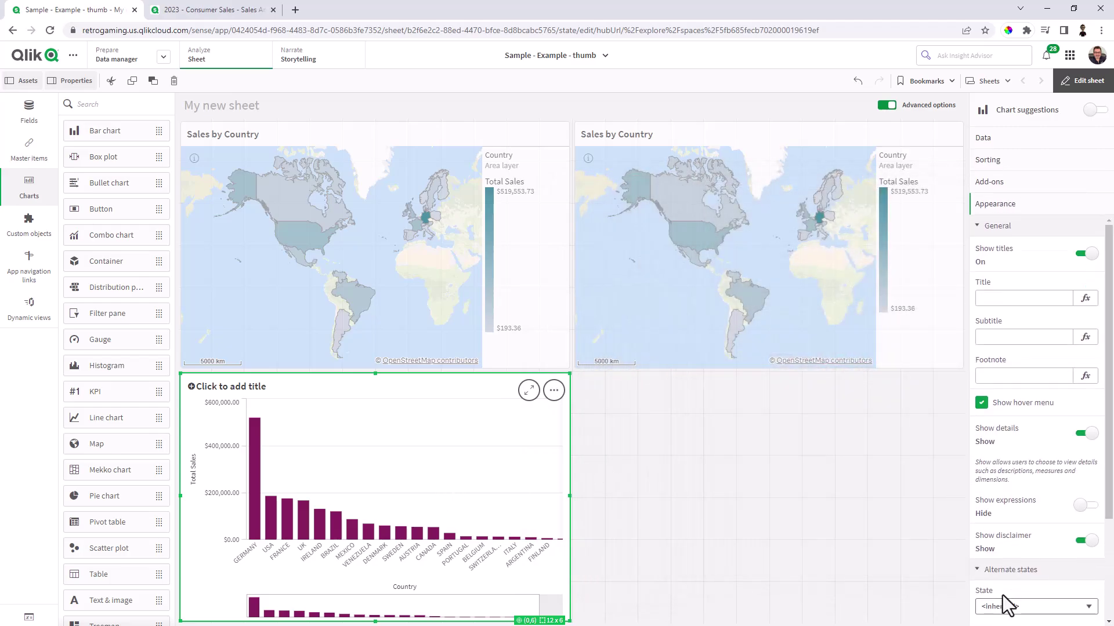
scroll(1010, 288, "down", 2)
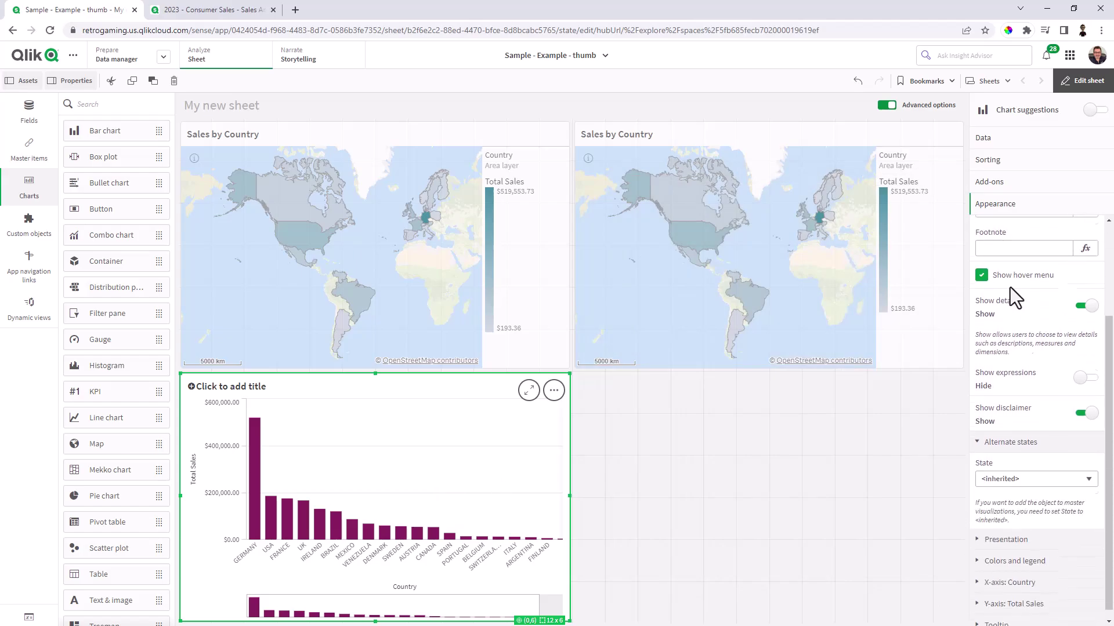
left_click(1010, 551)
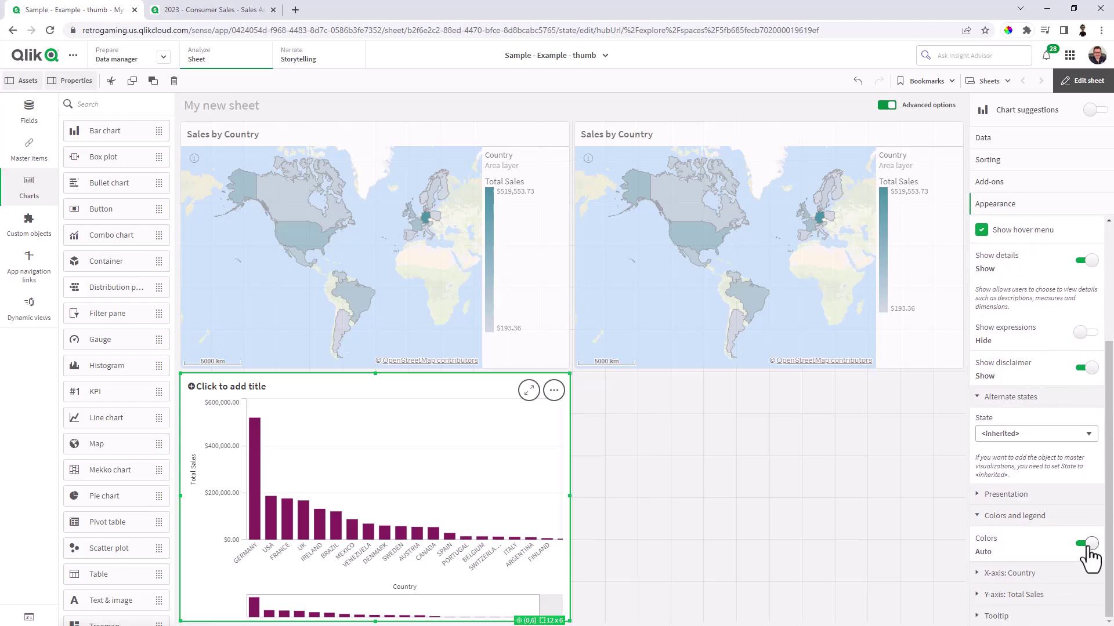
left_click(1086, 546)
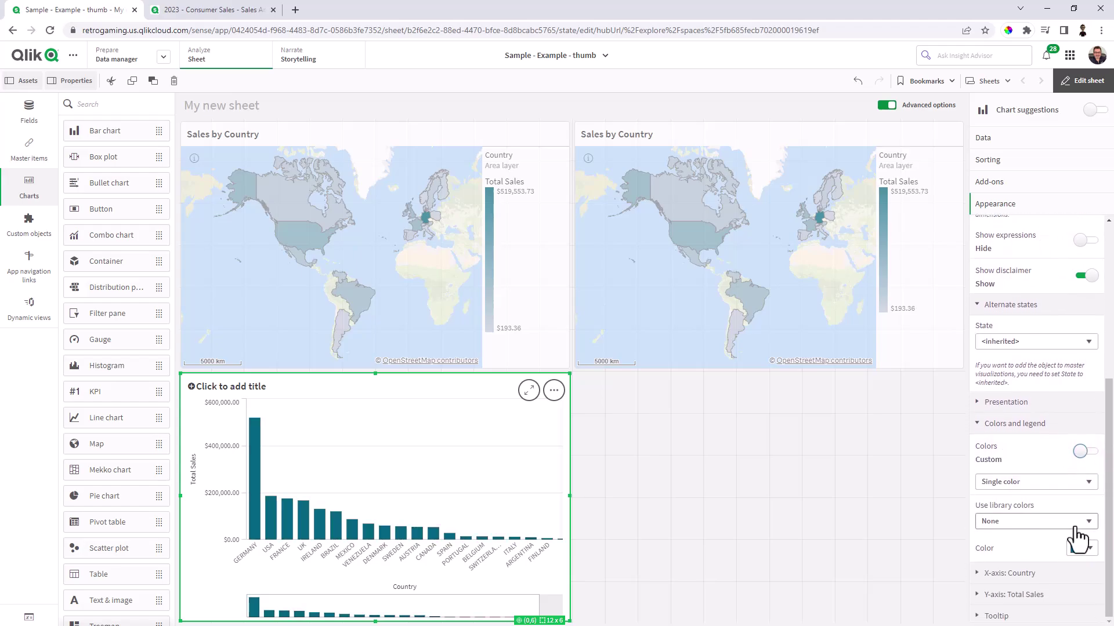
left_click(1035, 482)
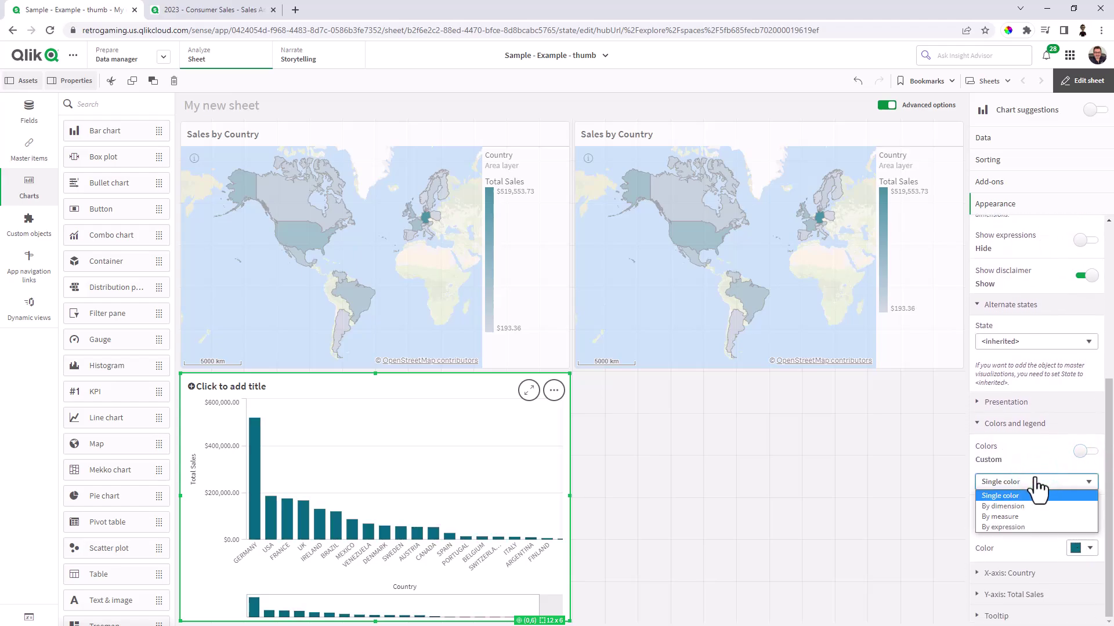
left_click(1028, 495)
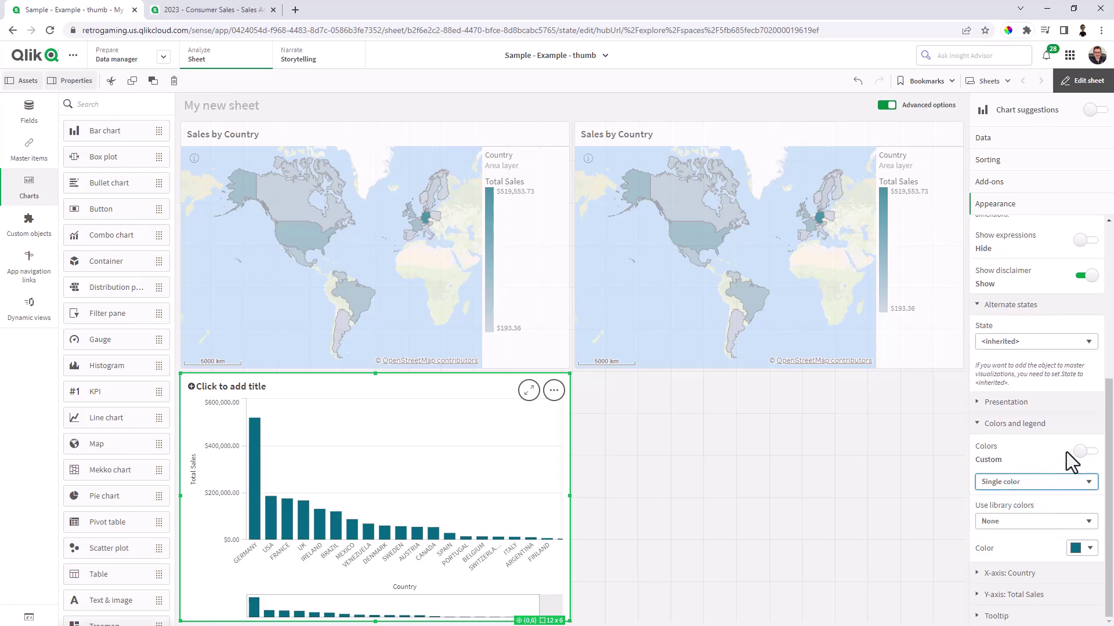
left_click(1082, 452)
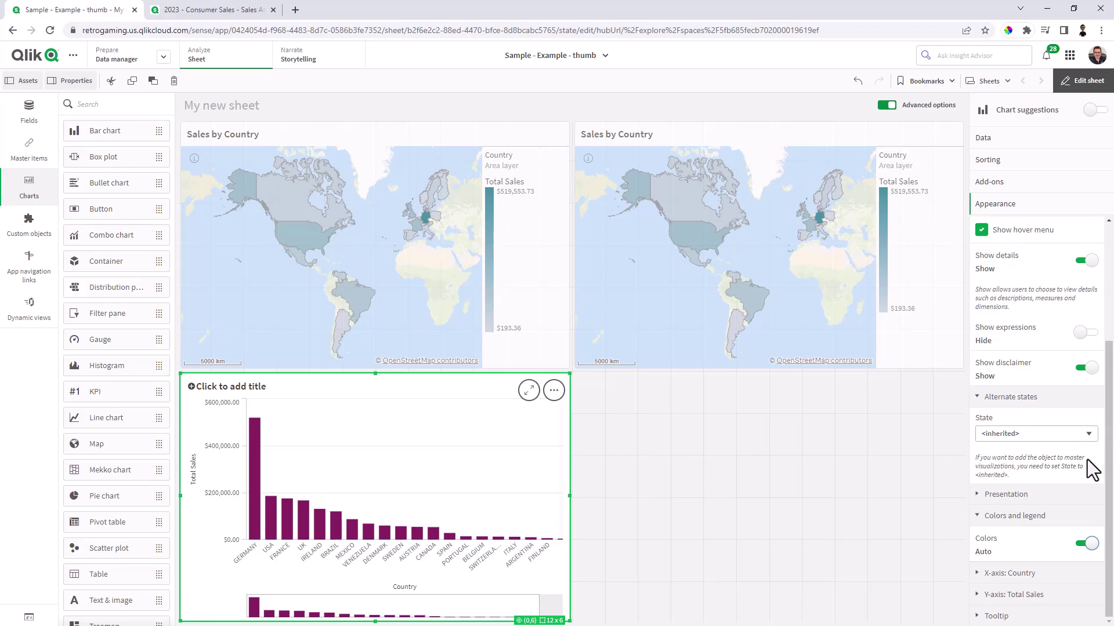
Step: Set the bar chart to custom colors with a single color and use the library colors of the dimension
left_click(1087, 544)
scroll(1087, 524, "down", 1)
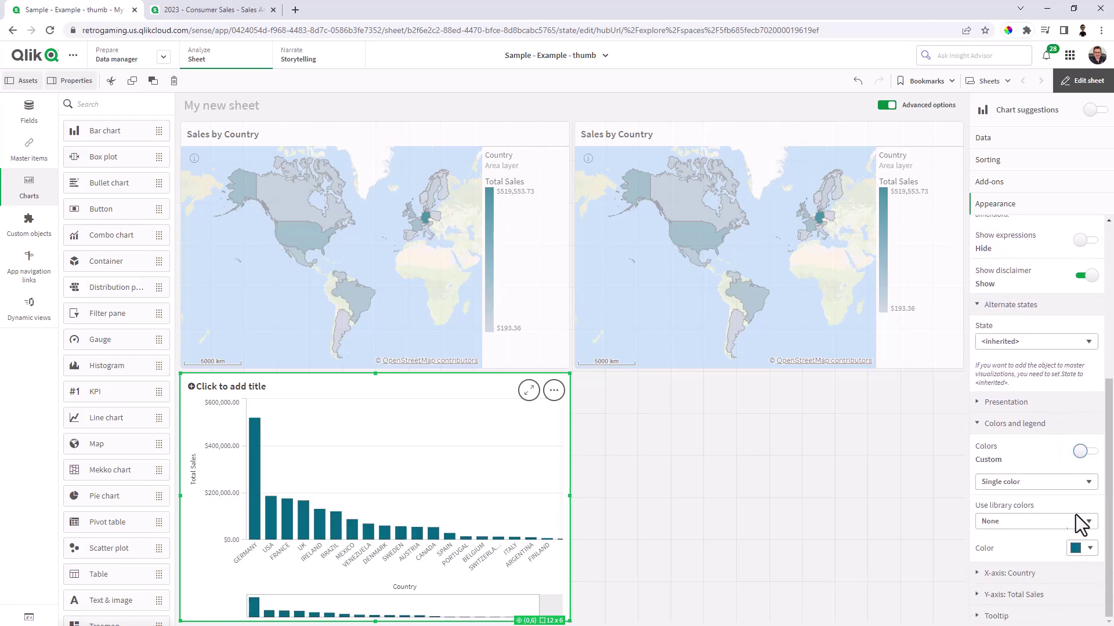
left_click(1077, 522)
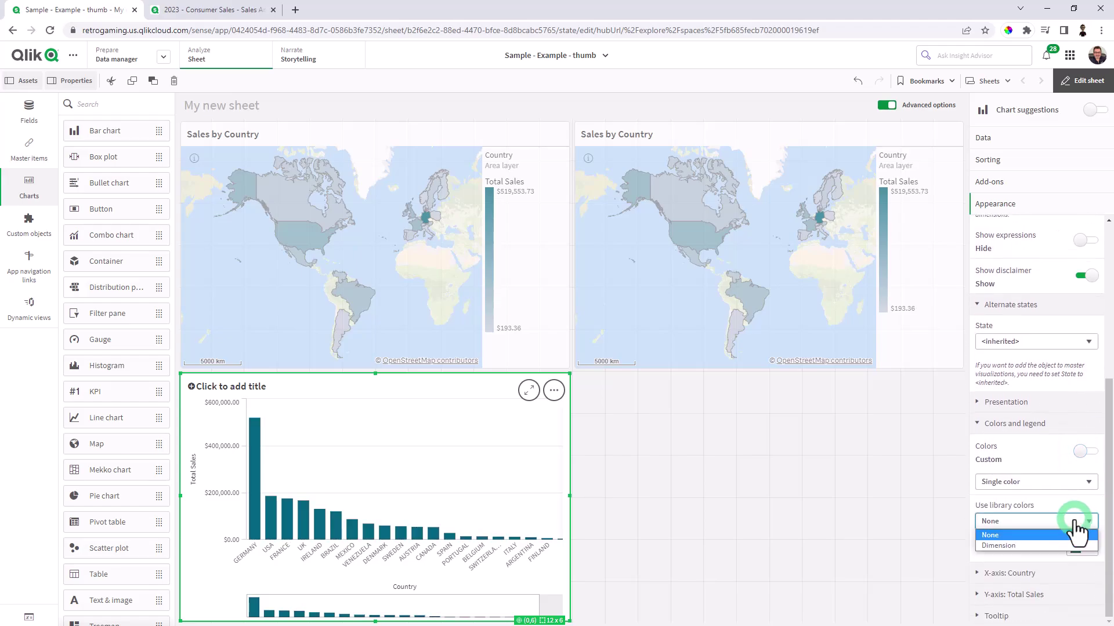
left_click(1013, 545)
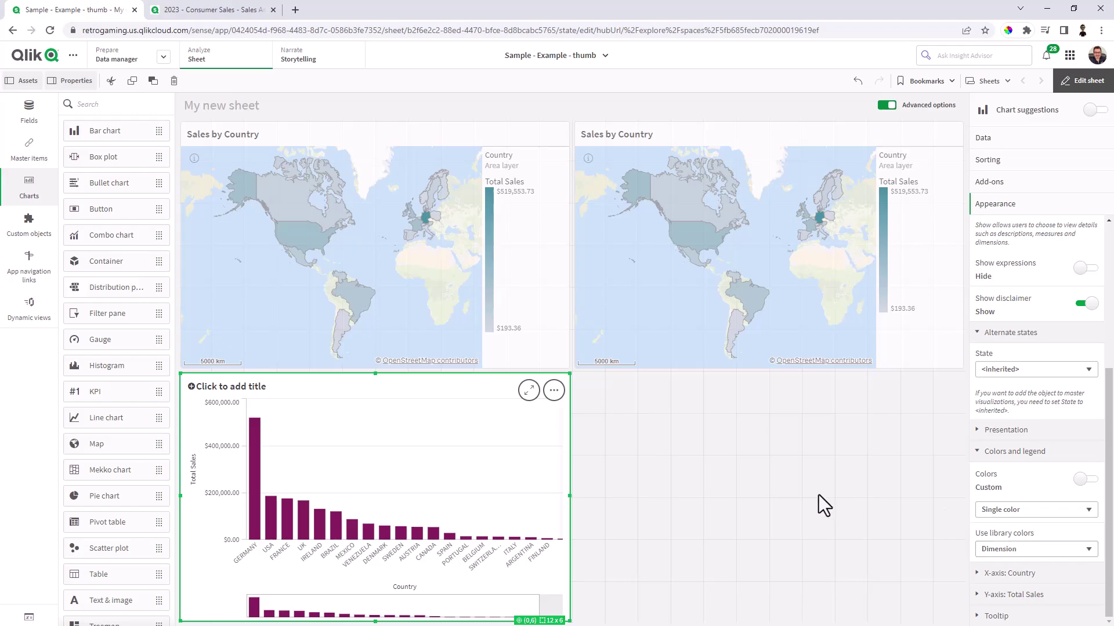
Step: Edit the Country master dimension, change its dimension color to dark teal and save it
left_click(30, 150)
left_click(80, 131)
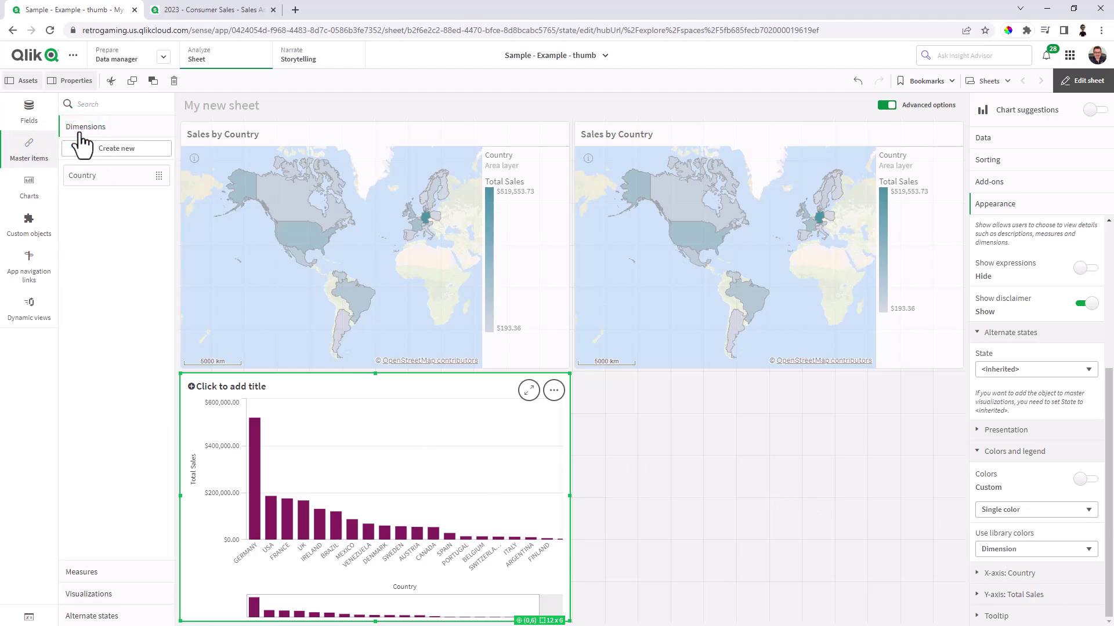
right_click(116, 174)
left_click(144, 166)
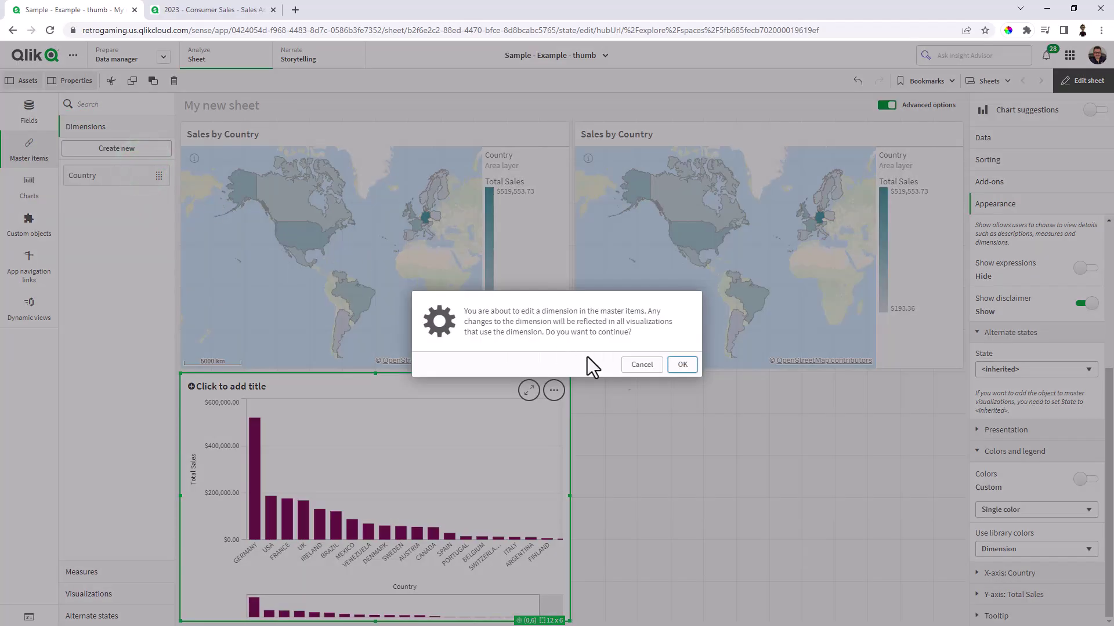
left_click(681, 374)
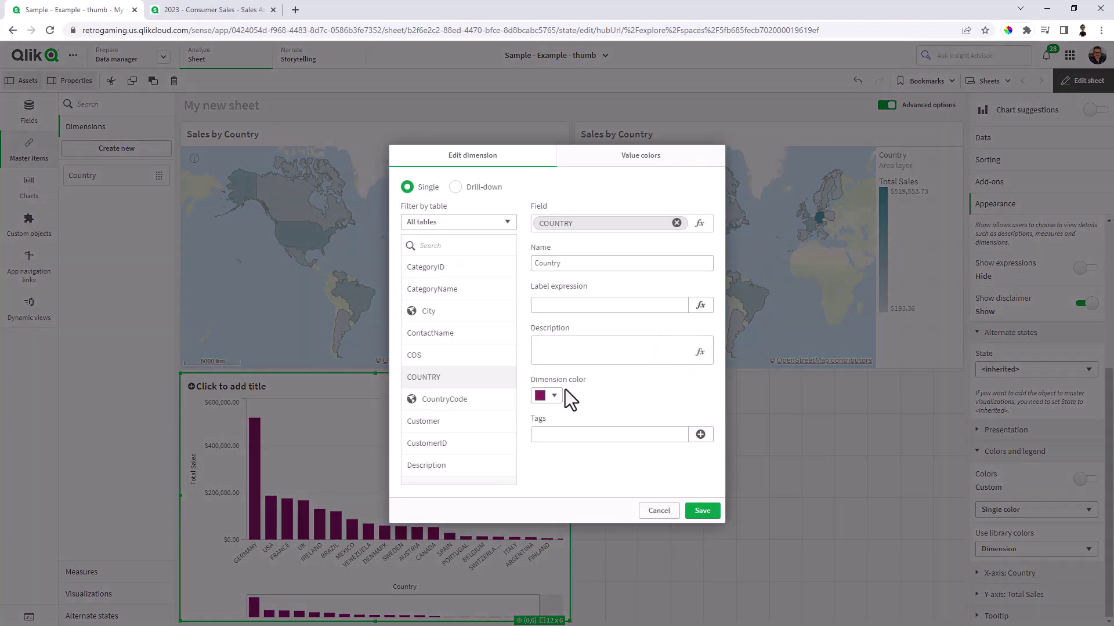
left_click(556, 396)
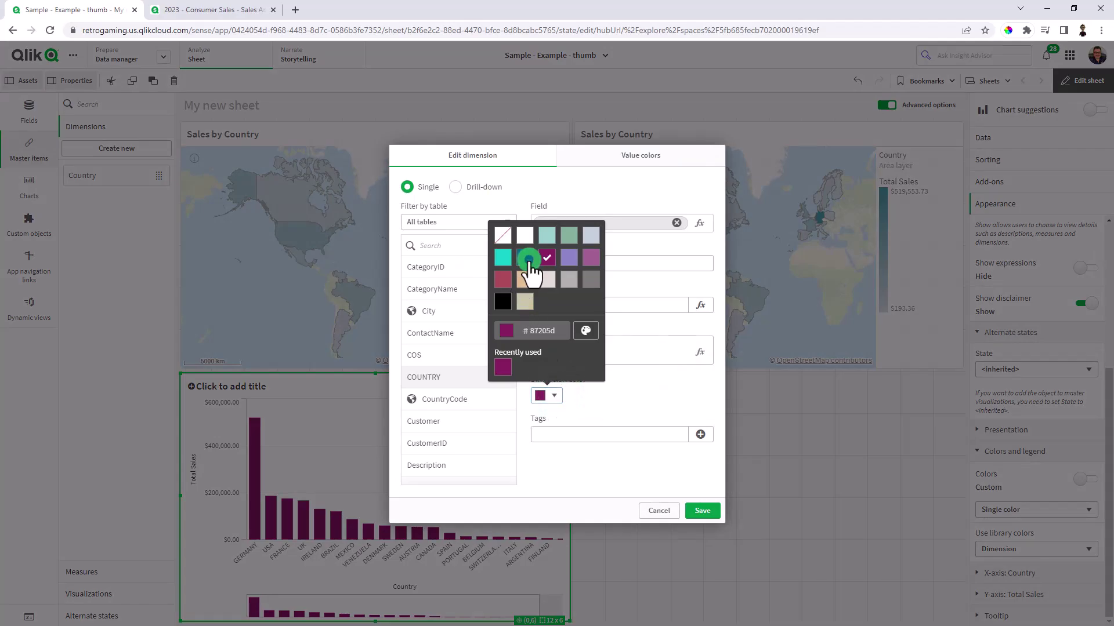
left_click(525, 257)
left_click(701, 512)
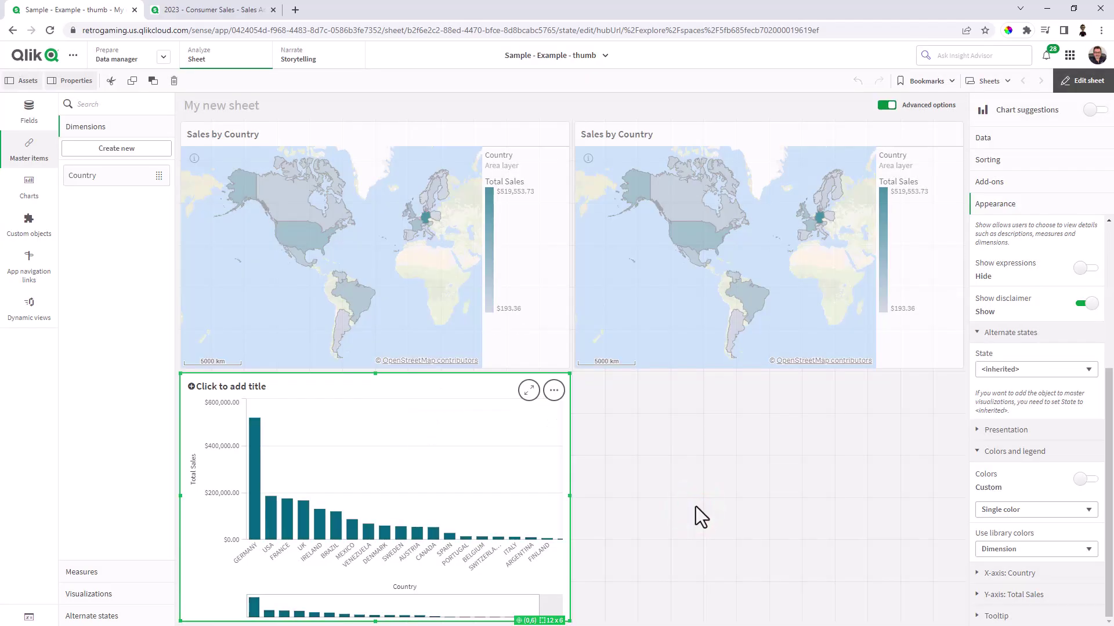
Step: Copy the bar chart and paste the copy into the empty area beside it
left_click(486, 443)
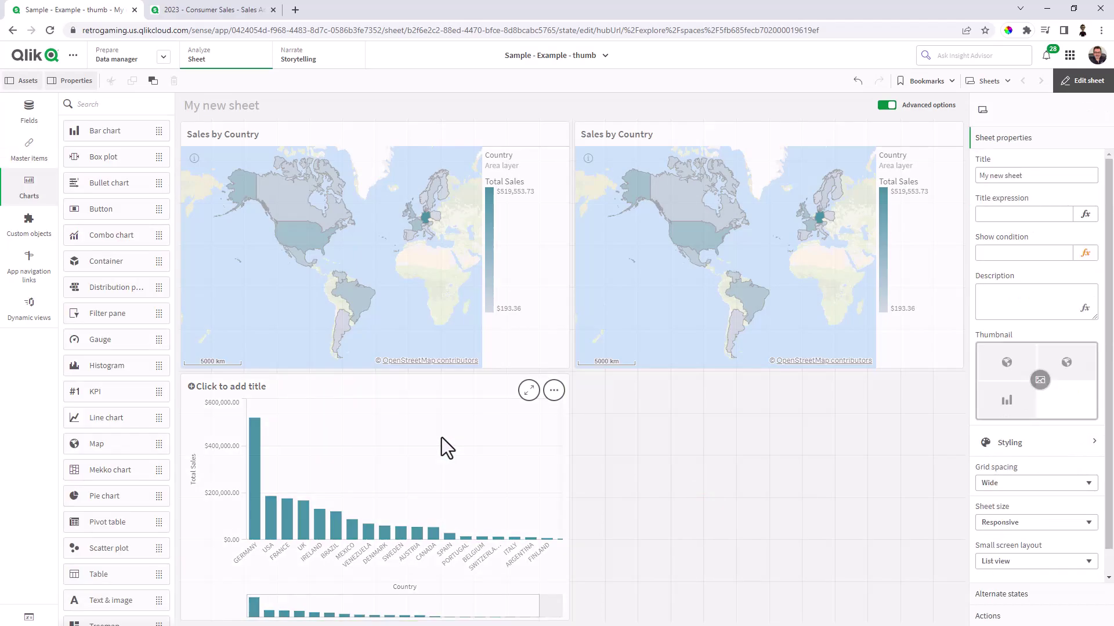
right_click(440, 438)
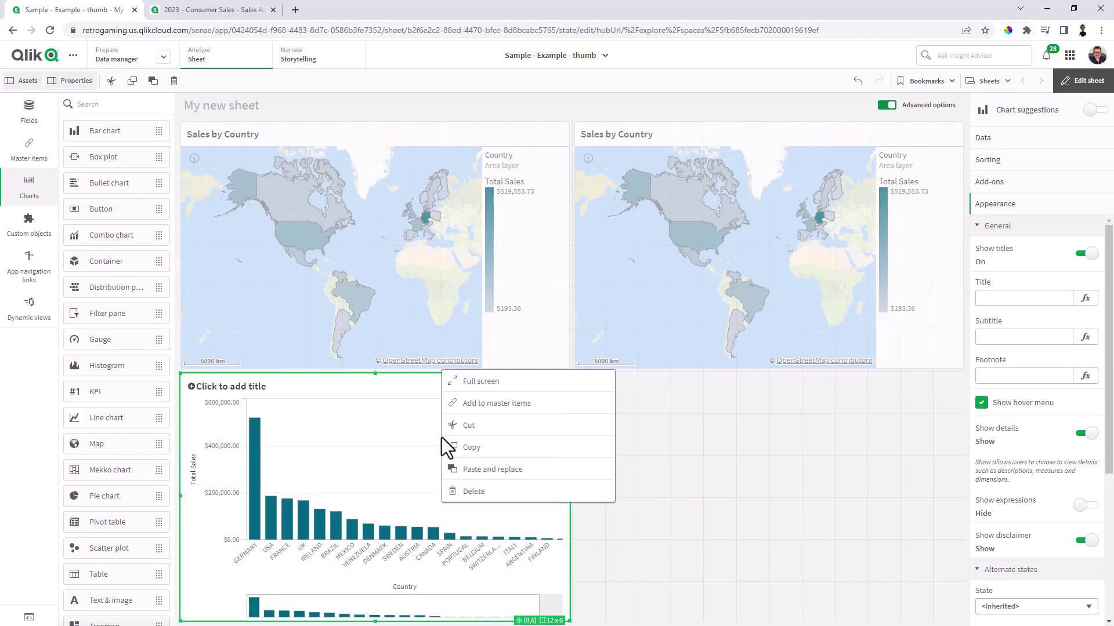
left_click(470, 447)
left_click(616, 468)
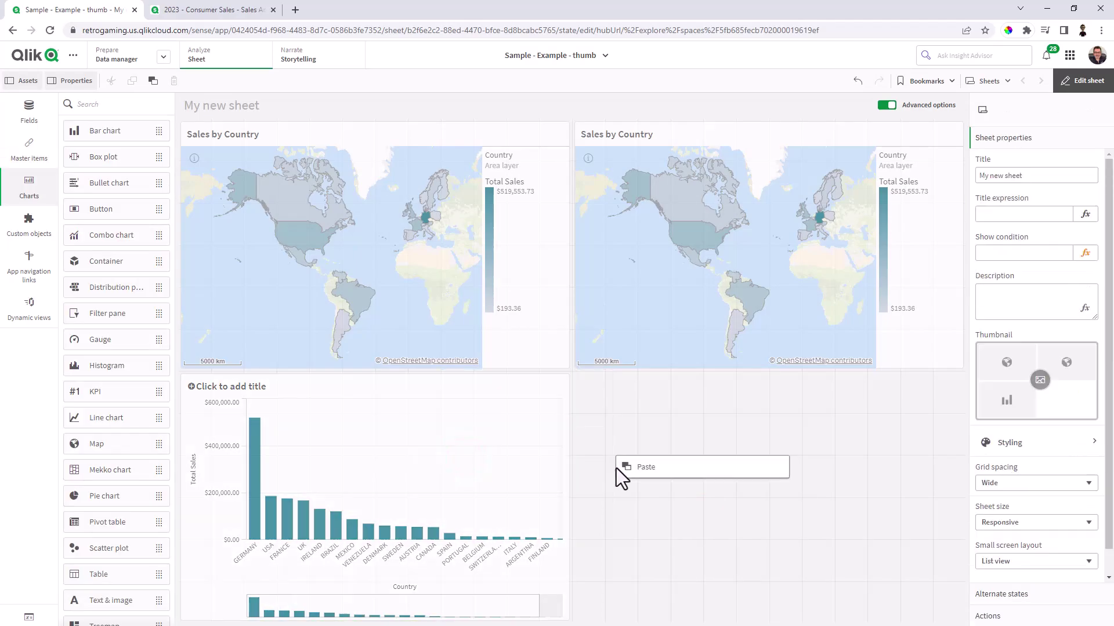
left_click(632, 469)
key("ctrl+v")
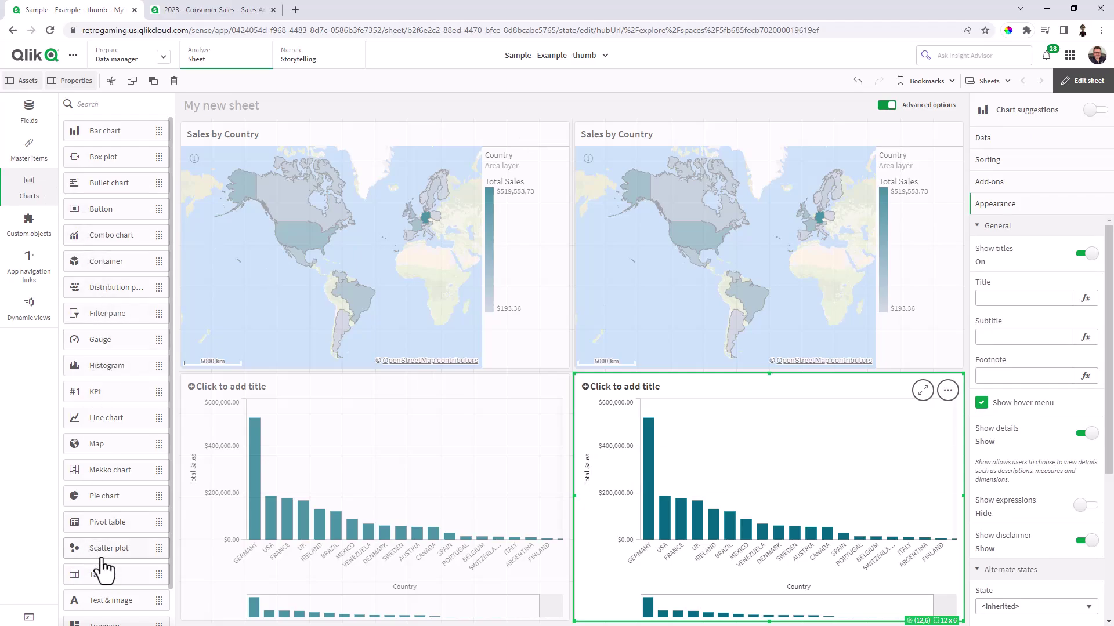
Step: Replace the pasted copy of the bar chart with a scatter plot and use Total Sales as its X-axis measure
left_click_drag(102, 551, 752, 483)
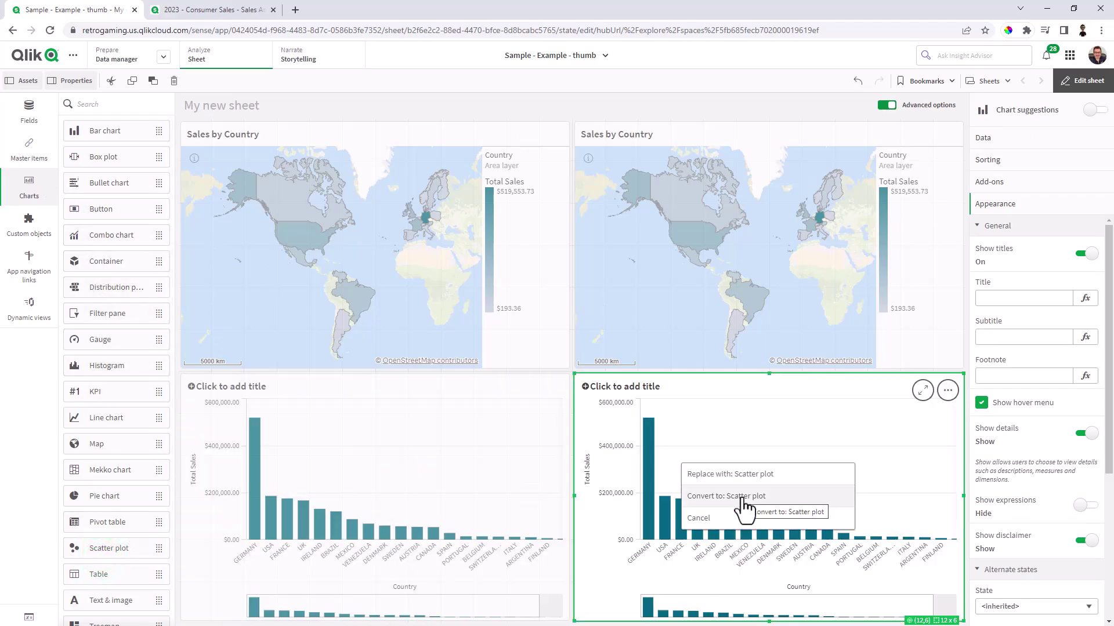
left_click(753, 482)
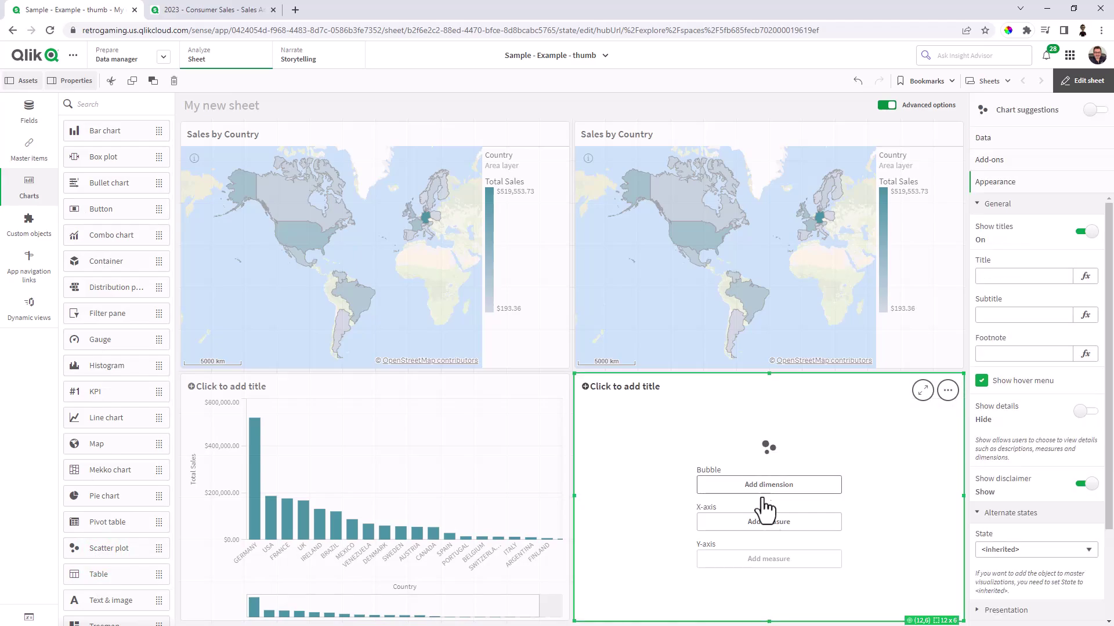
left_click(777, 529)
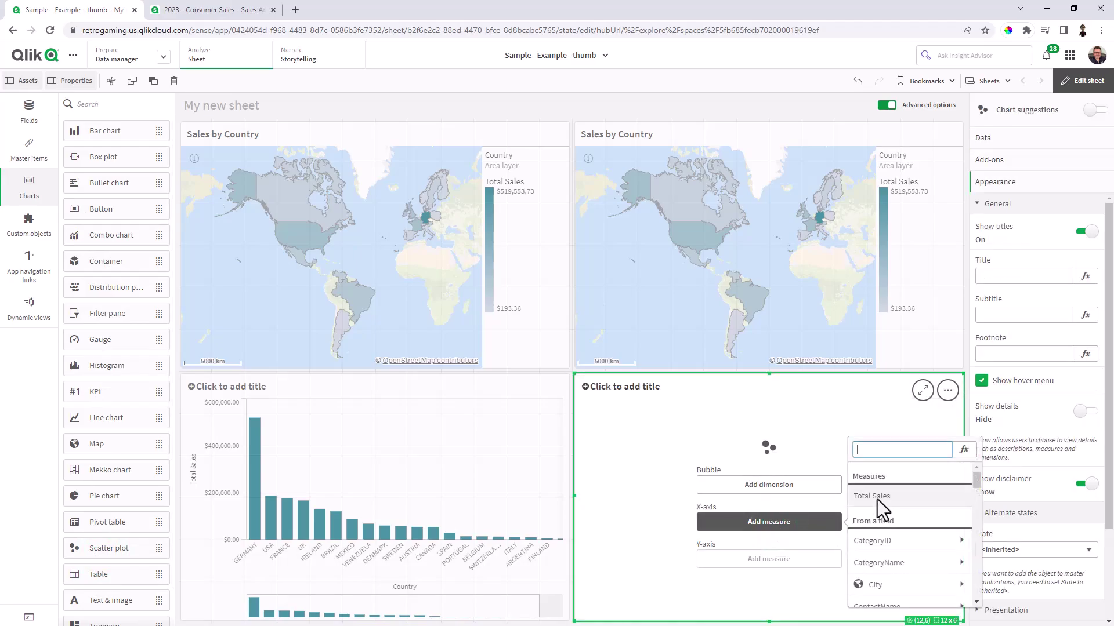
left_click(878, 499)
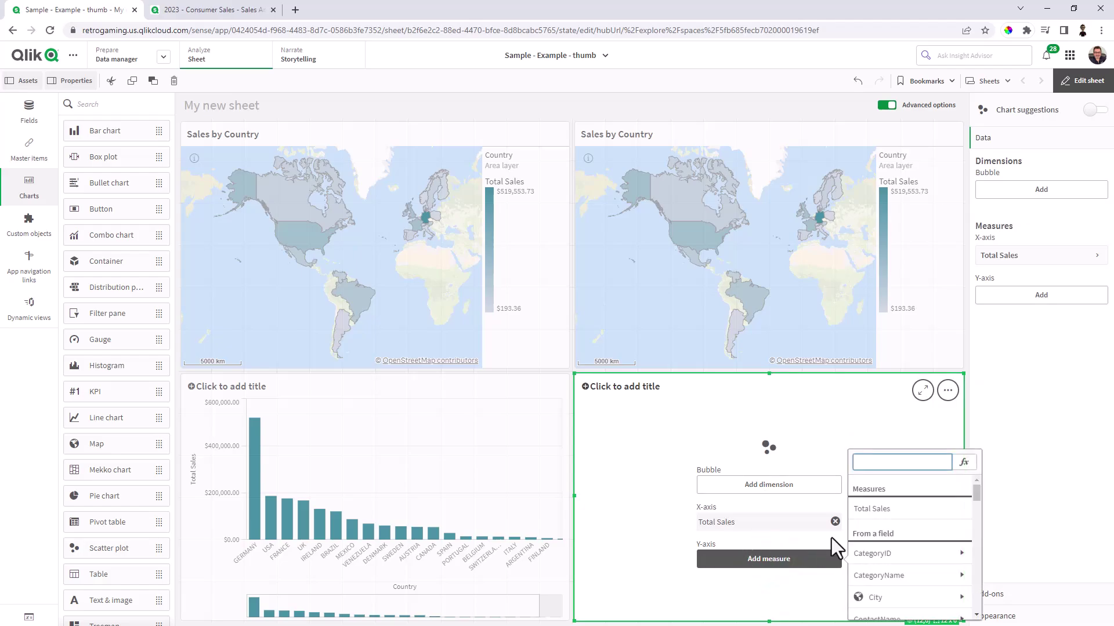
Step: Set the scatter plot's Y-axis measure to Avg(Margin) and its bubble dimension to Country
type("mar")
left_click(881, 512)
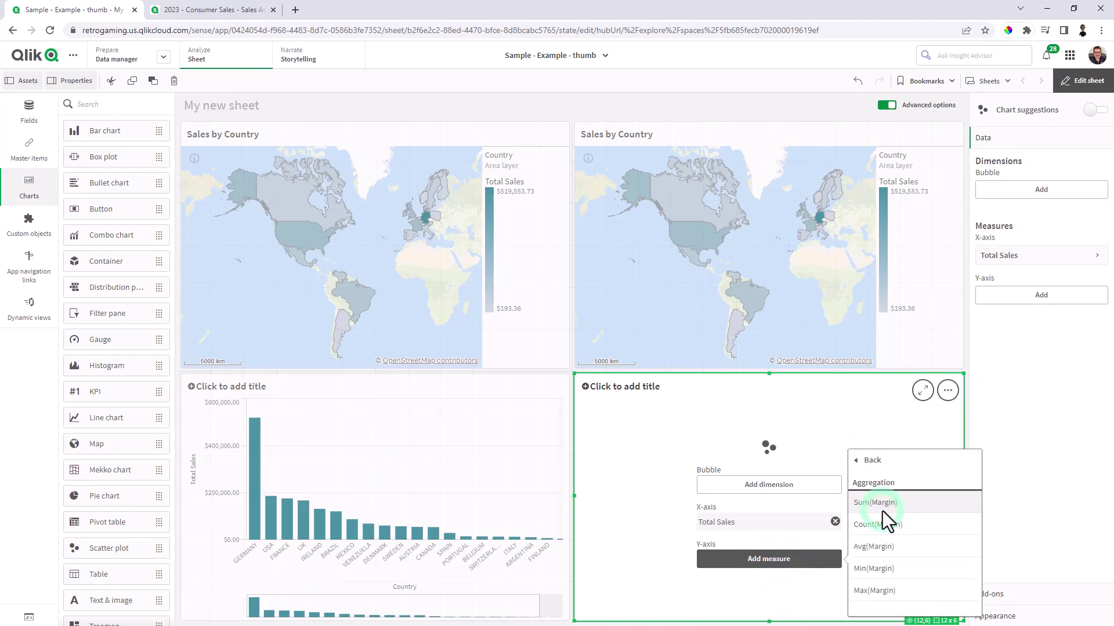
left_click(882, 549)
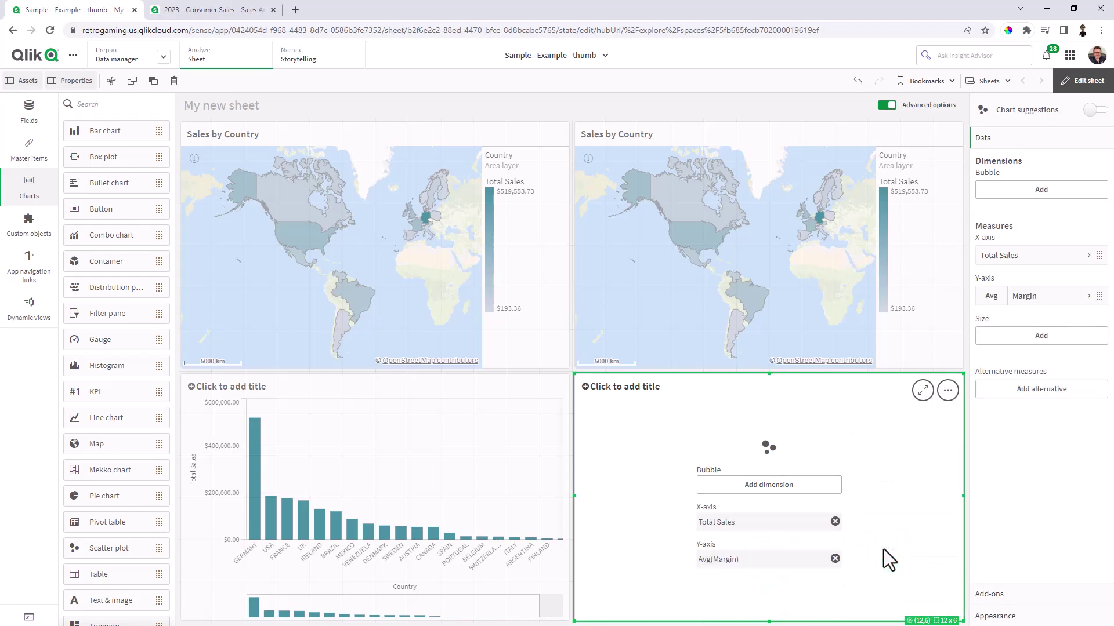
left_click(823, 487)
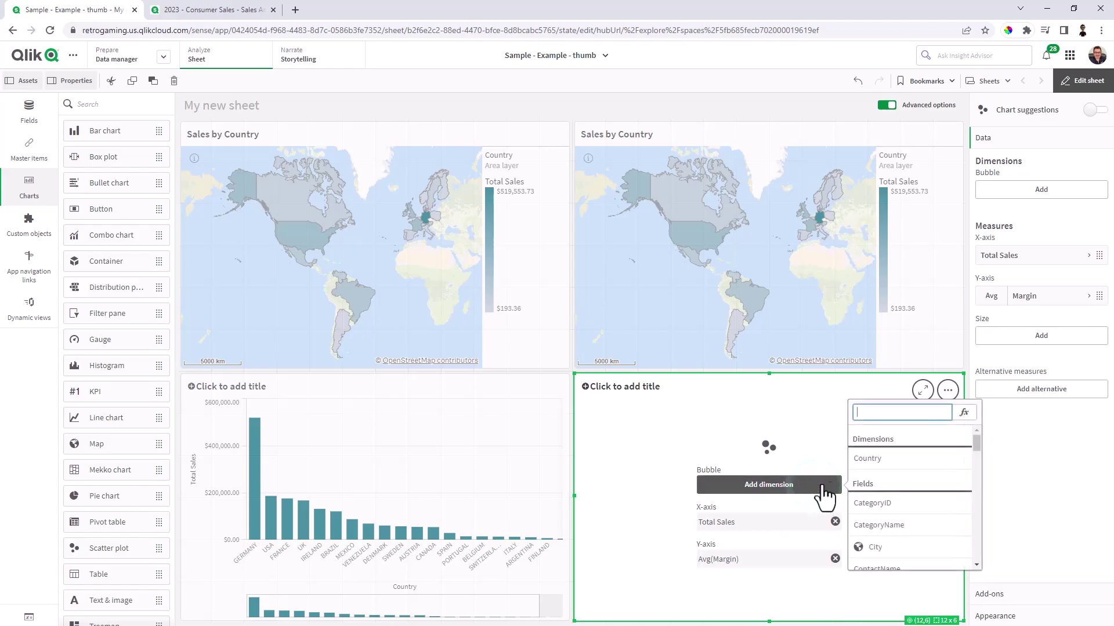
left_click(880, 462)
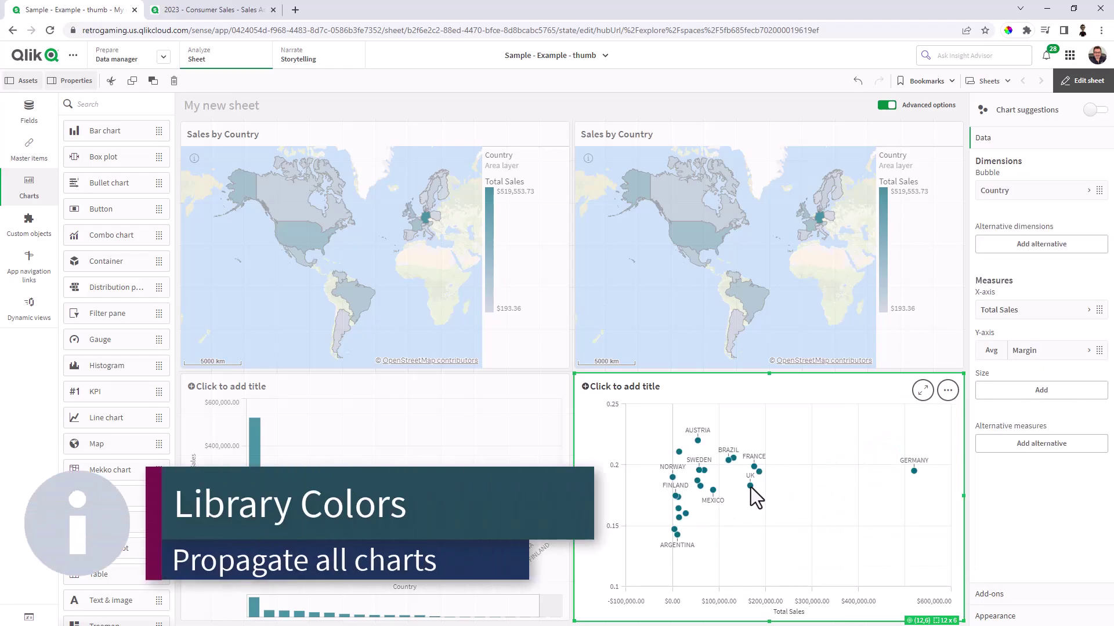
Step: Edit the Country master dimension, change its dimension color to purple #8a85c6 and save it
left_click(21, 152)
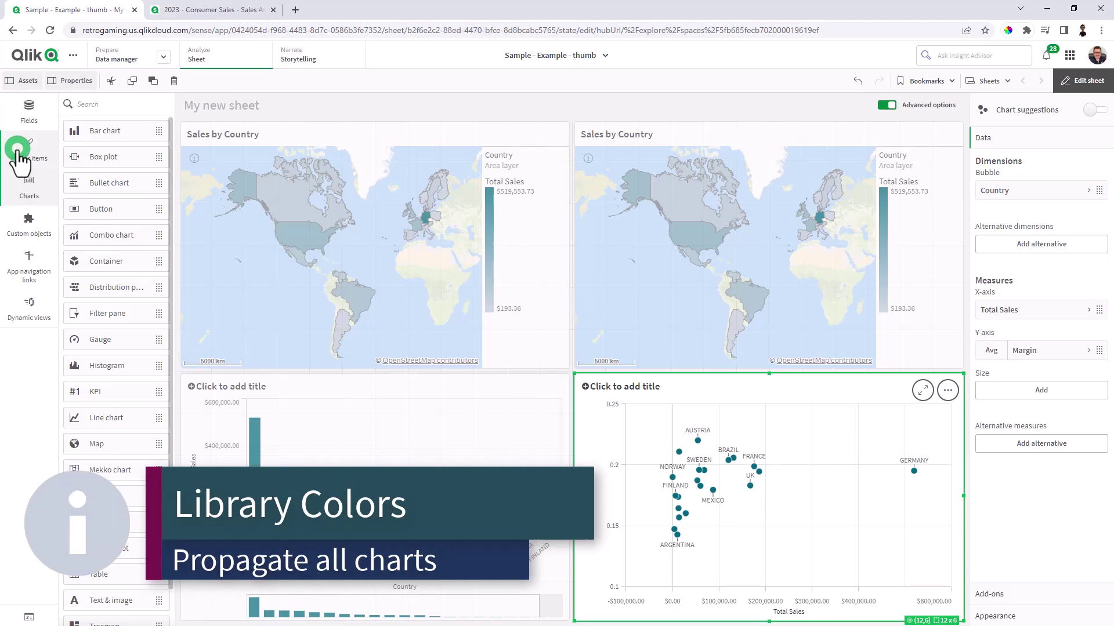
left_click(84, 175)
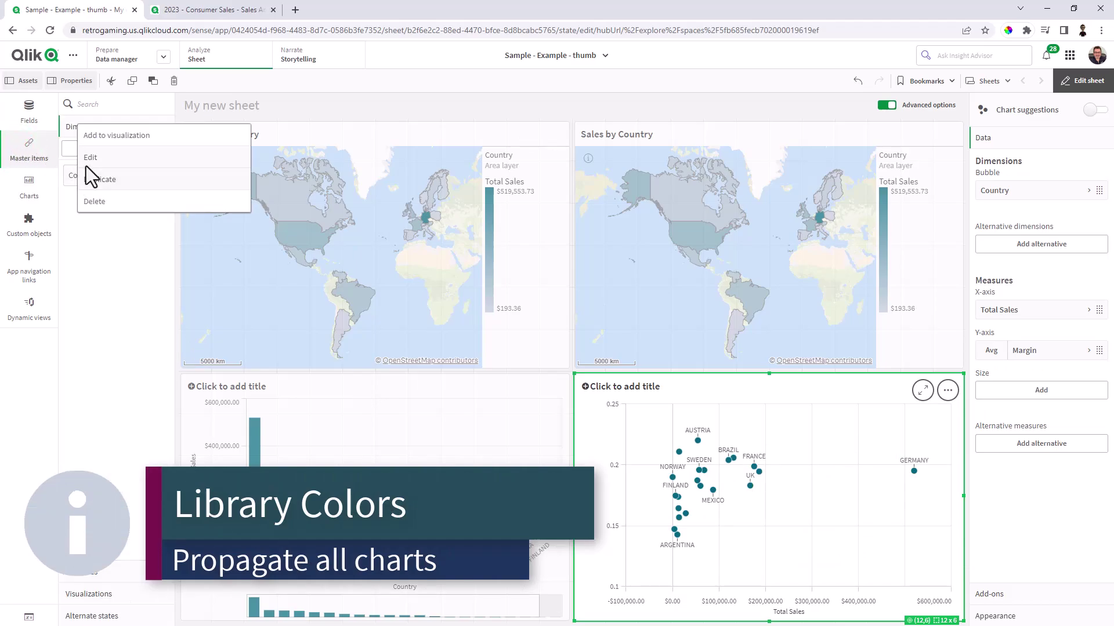
left_click(90, 163)
left_click(682, 365)
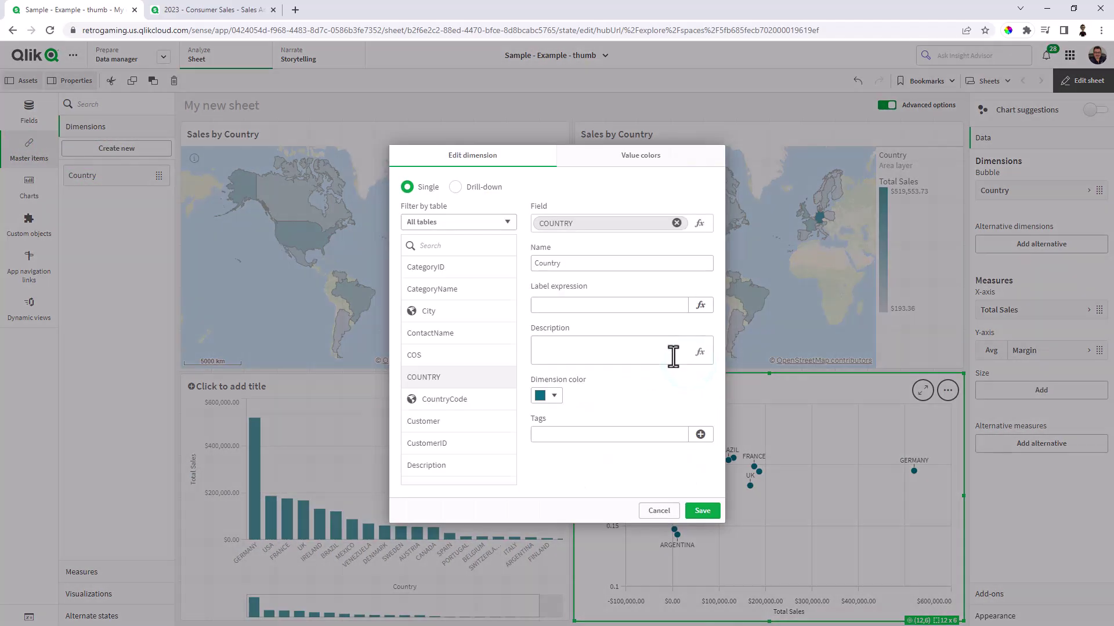
left_click(546, 396)
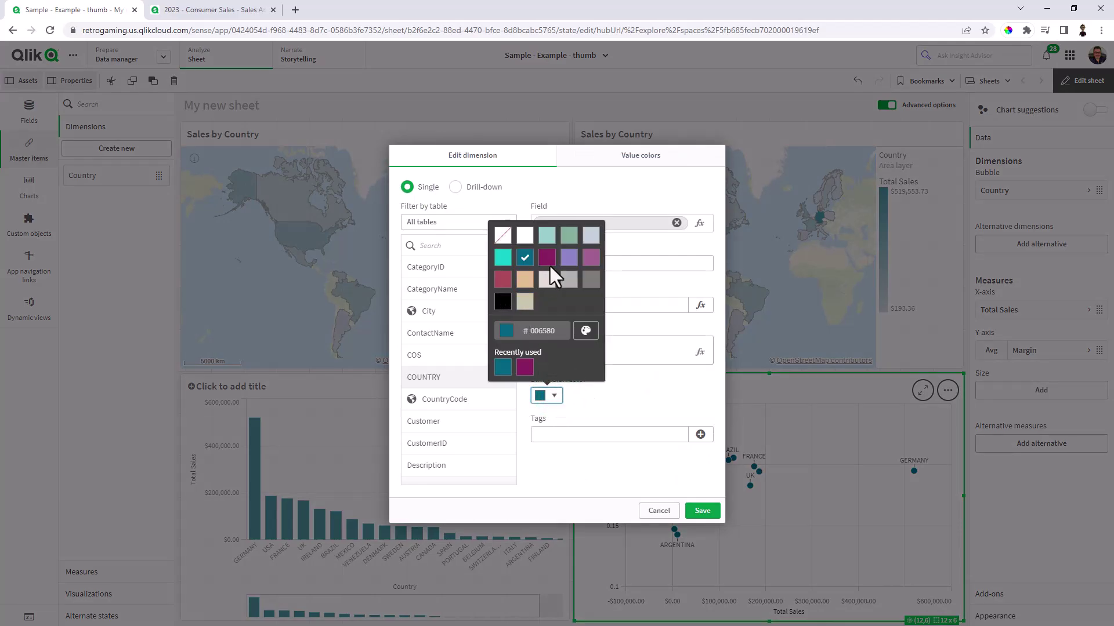
left_click(569, 260)
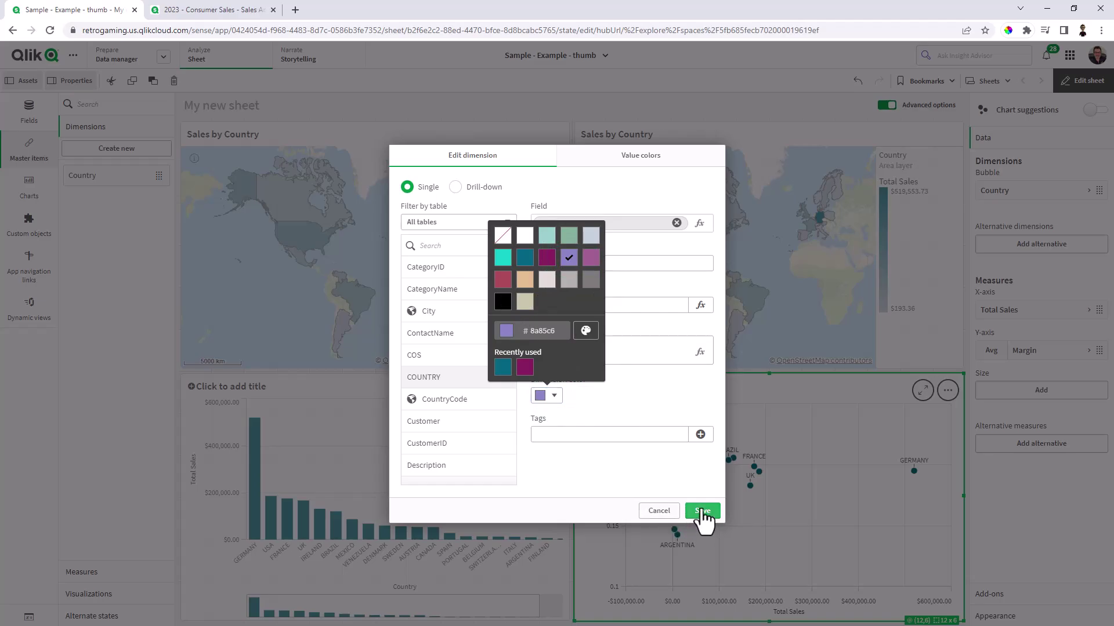
left_click(607, 398)
left_click(695, 509)
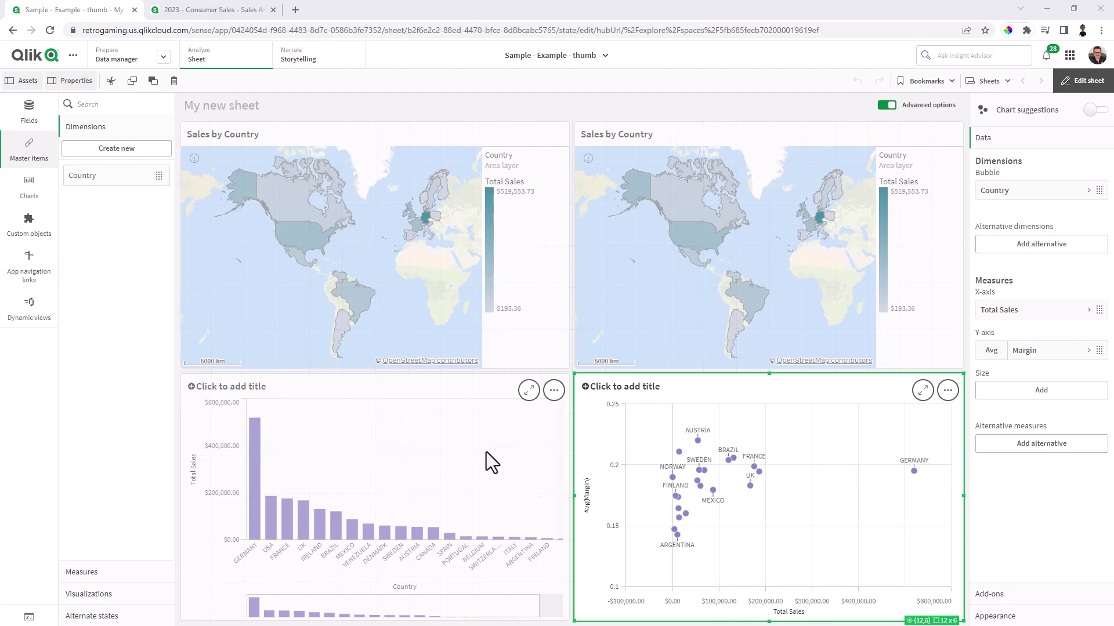
Step: Add the bar chart to the master items under the name Sales by Country Bar
left_click_drag(487, 452, 134, 386)
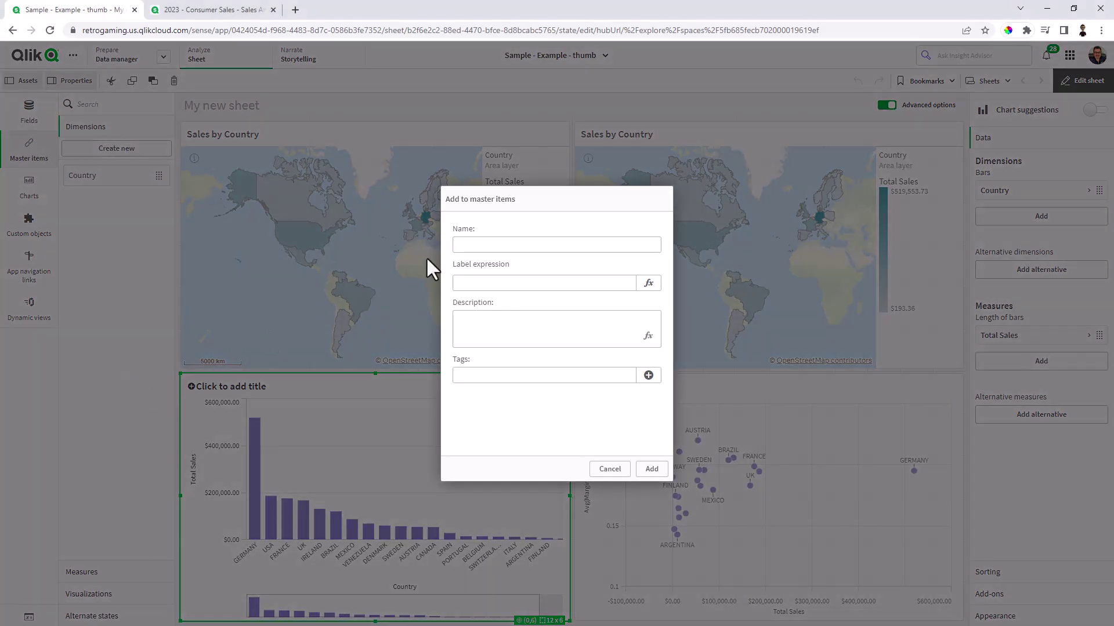
left_click(467, 245)
type("Sales")
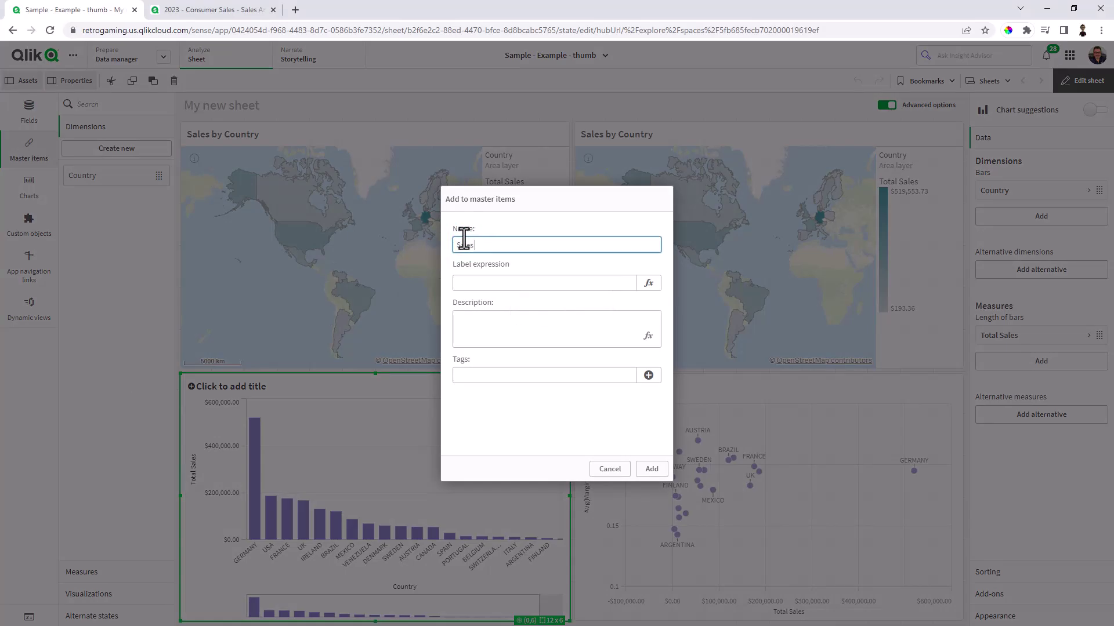
type(" by Country Bar")
left_click(652, 469)
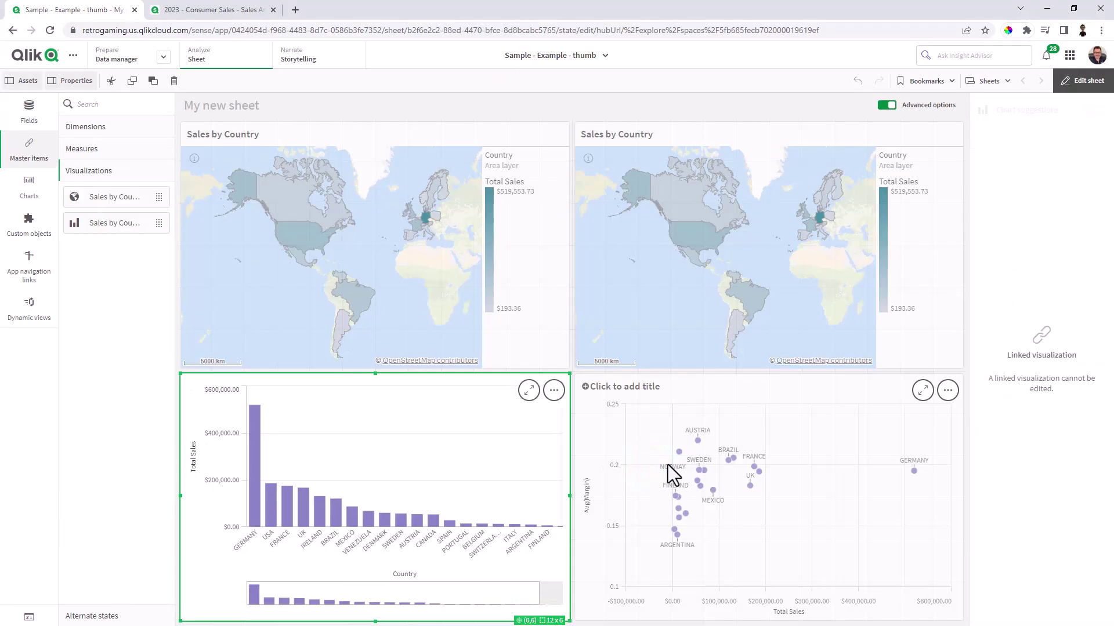
Step: Add the scatter plot to the master items under the name Sales Vs Margin by Country
left_click_drag(667, 464, 141, 386)
left_click(480, 245)
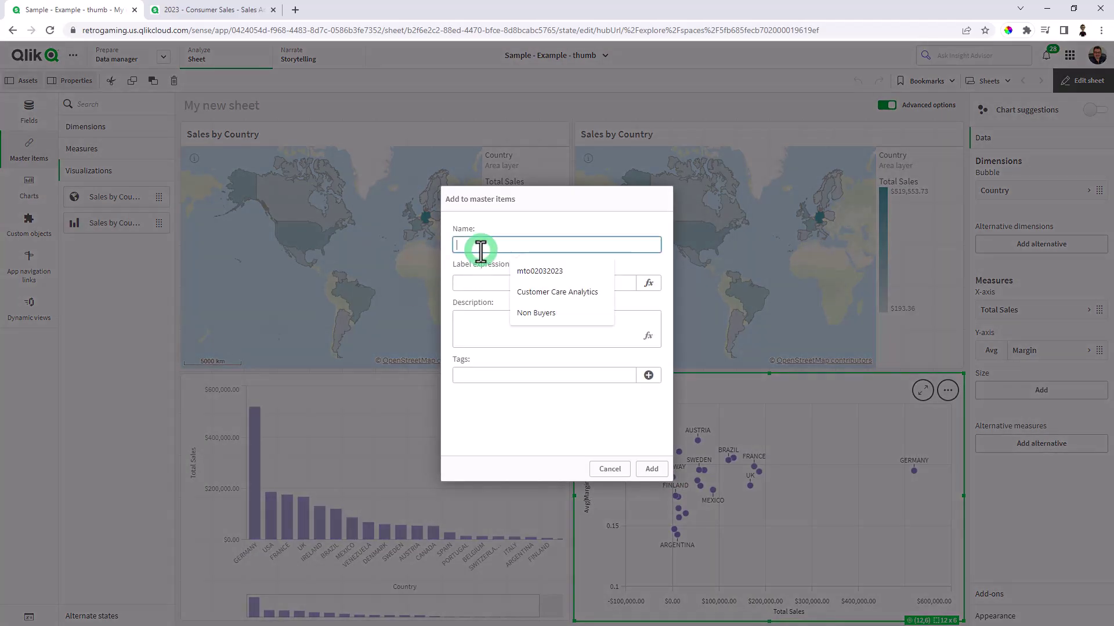
type("Sales")
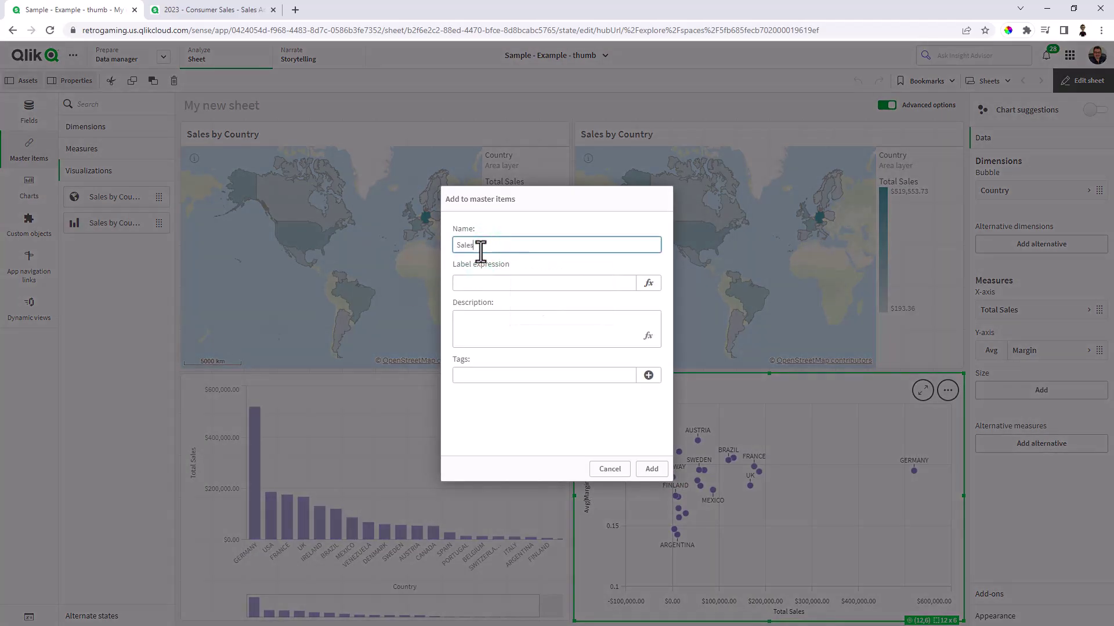
type(" vs Margin by Country")
left_click(651, 469)
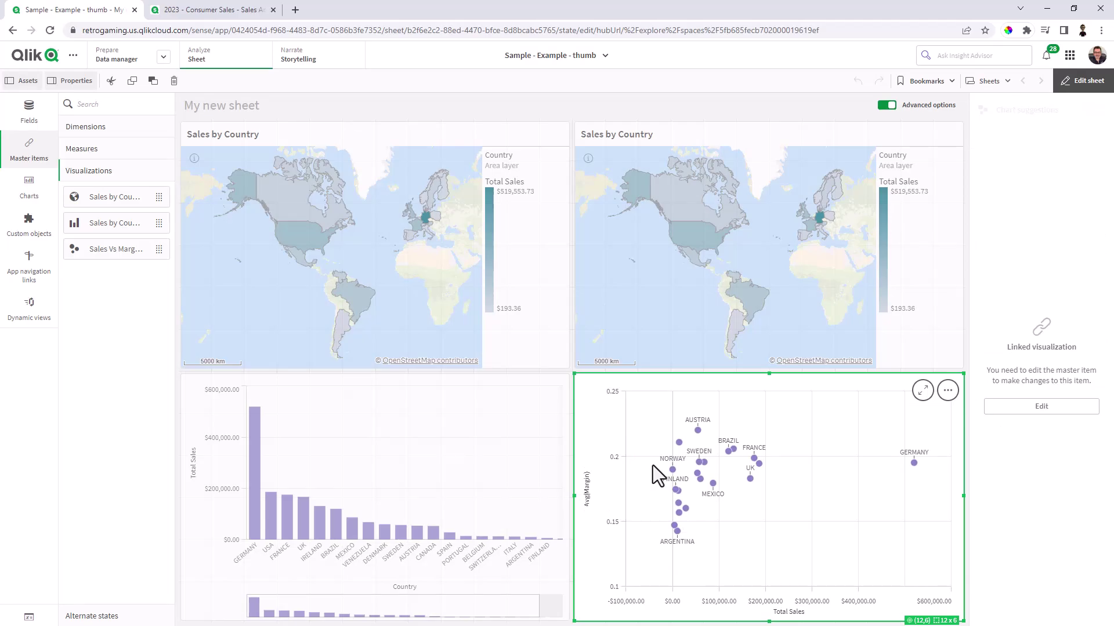
Step: Make the sheet My new sheet public
left_click(986, 80)
right_click(397, 340)
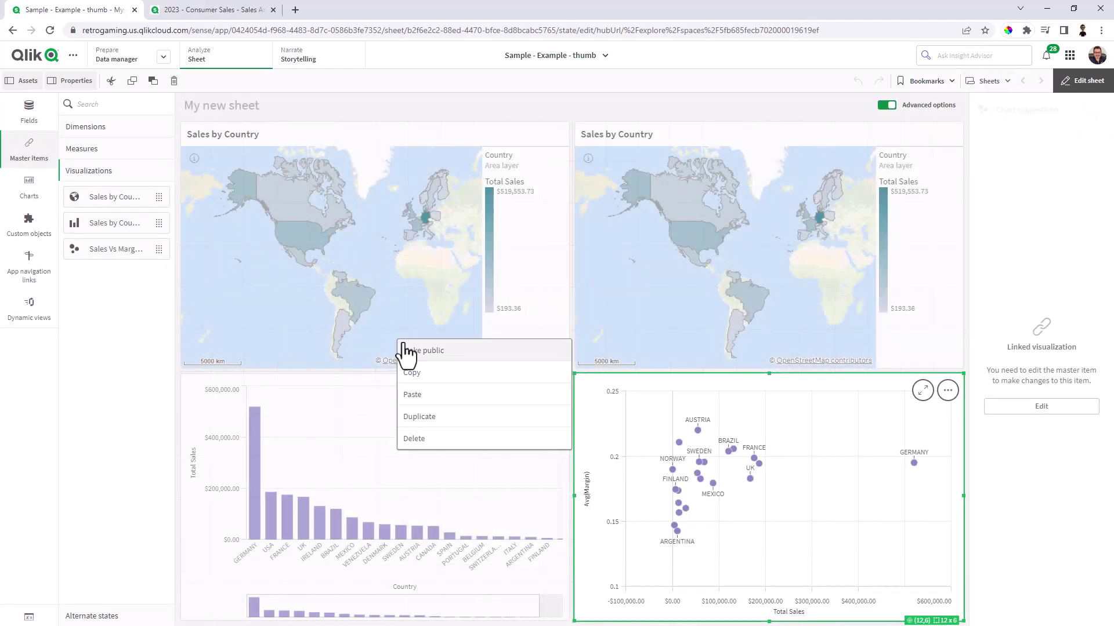
left_click(406, 350)
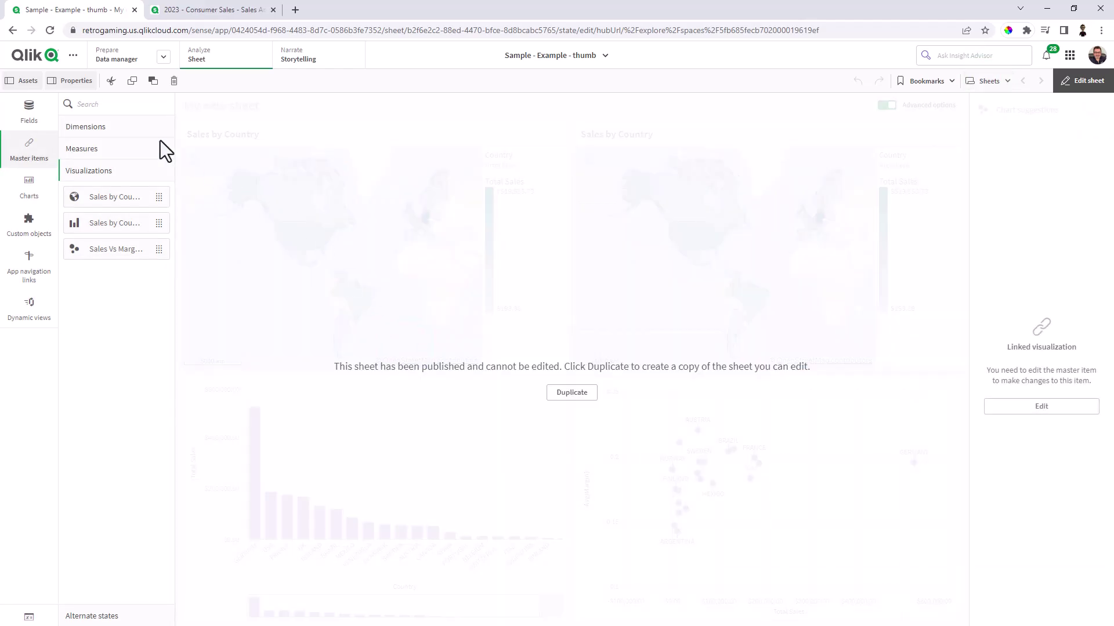
Step: Return to the catalog and publish the Sample - Example - thumb app to the Sales - Managed space
left_click(59, 61)
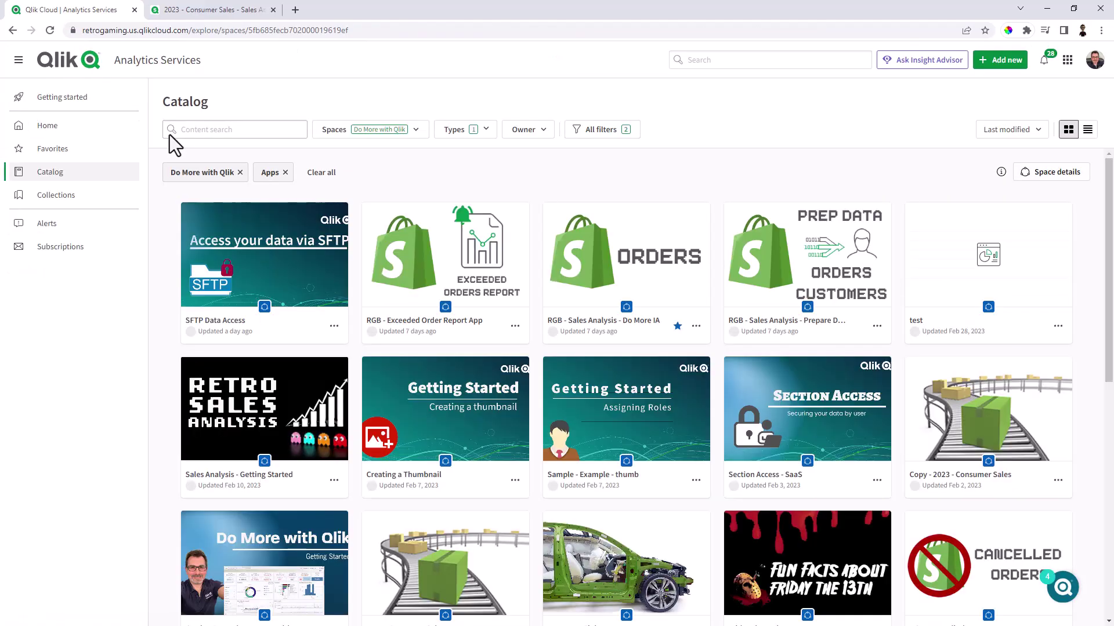
mouse_move(628, 440)
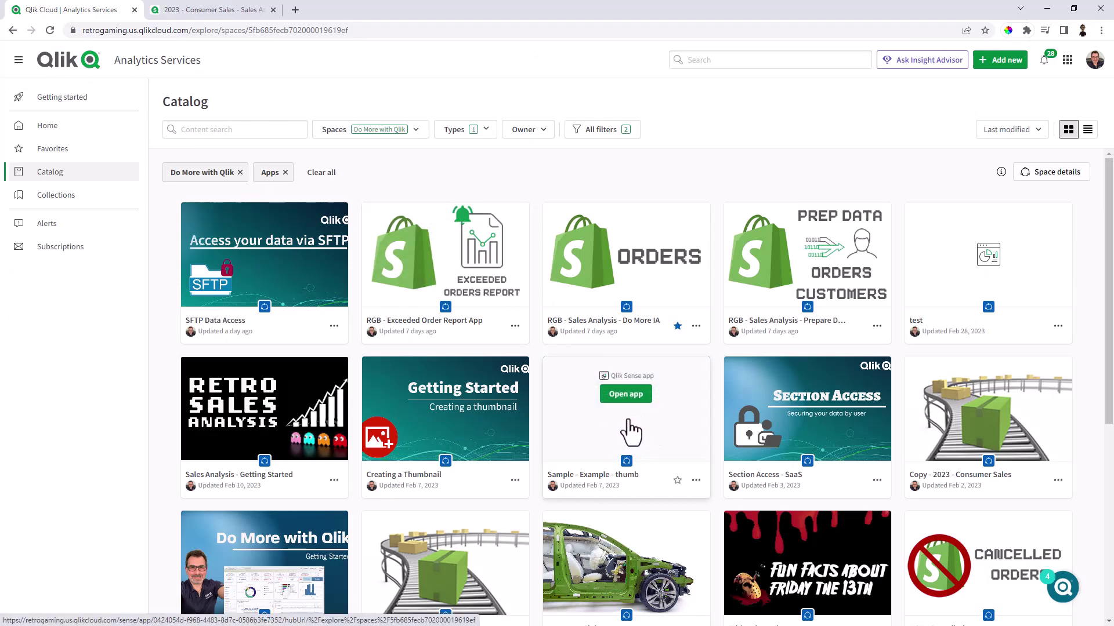
scroll(716, 371, "down", 3)
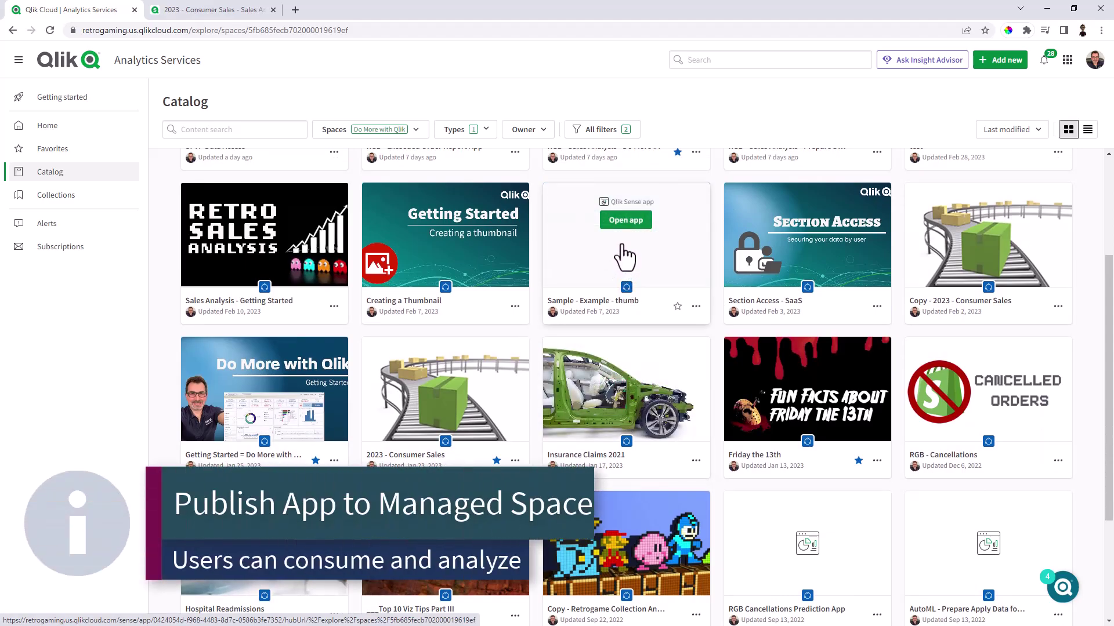
left_click(695, 306)
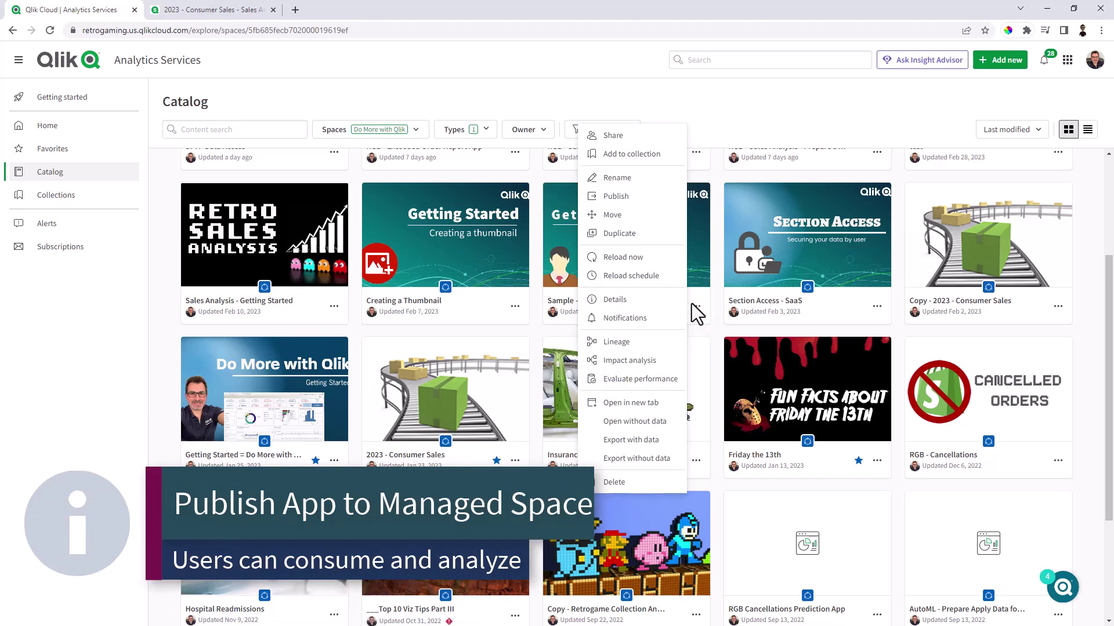
left_click(633, 199)
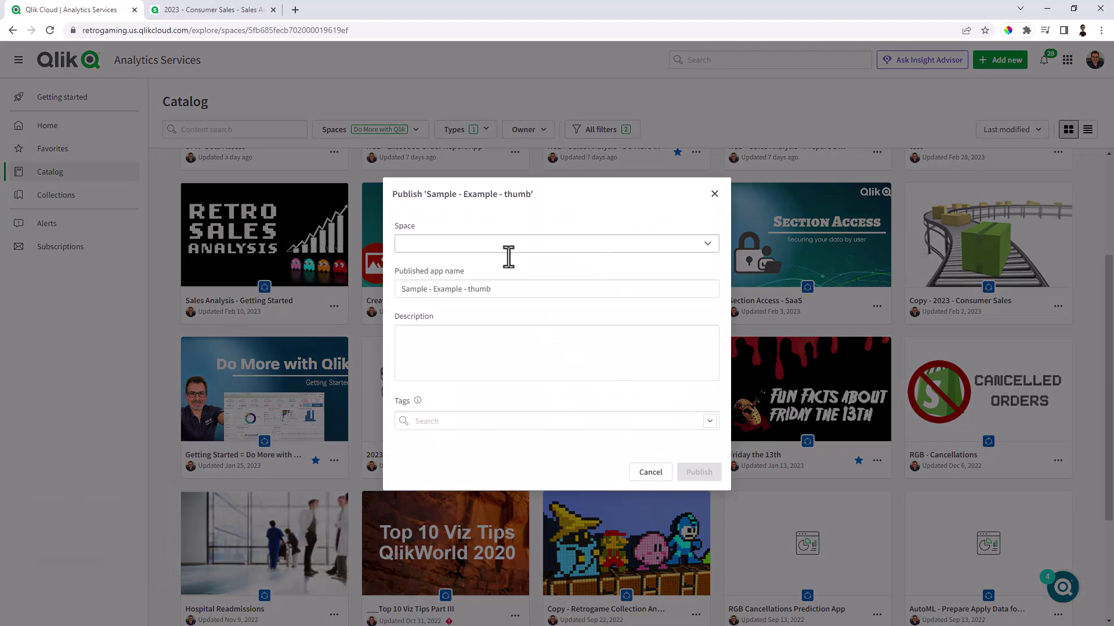
left_click(517, 246)
left_click(709, 249)
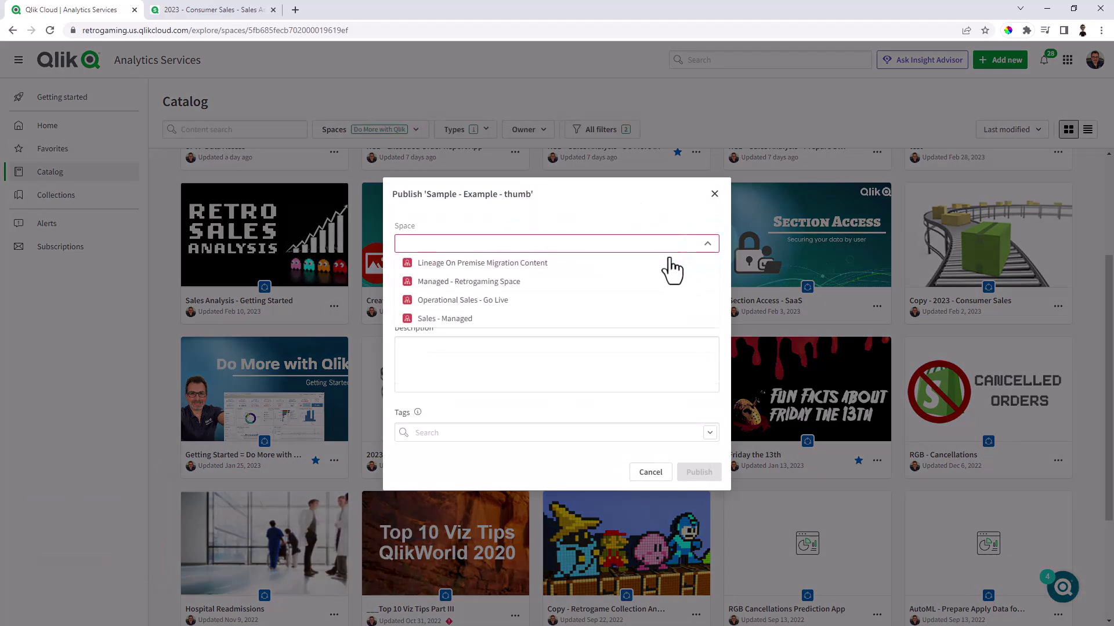
left_click(468, 320)
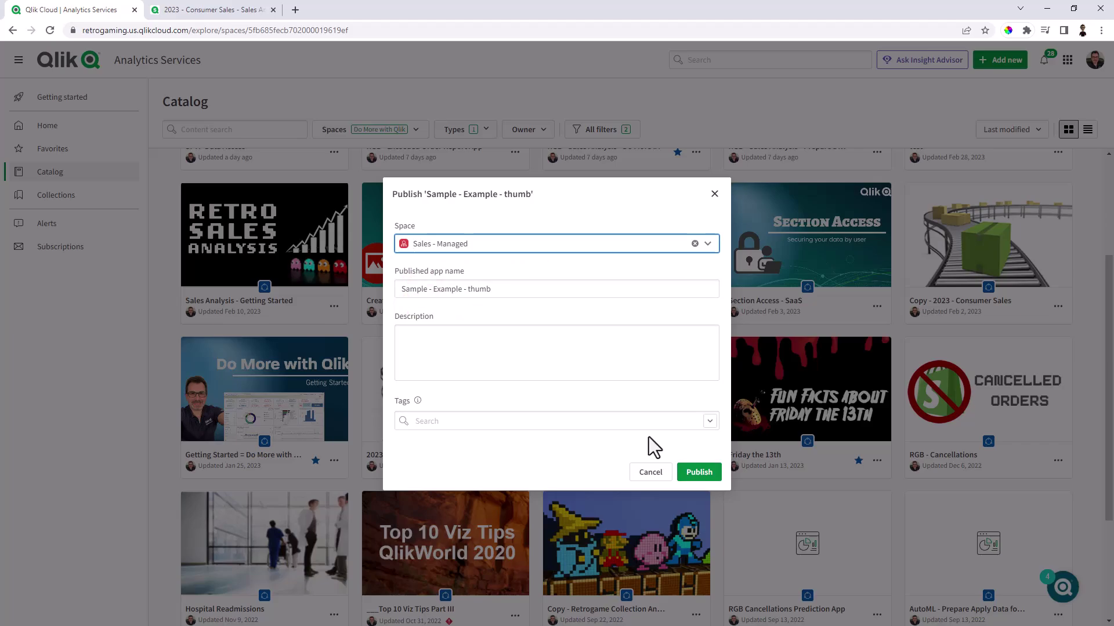
left_click(699, 473)
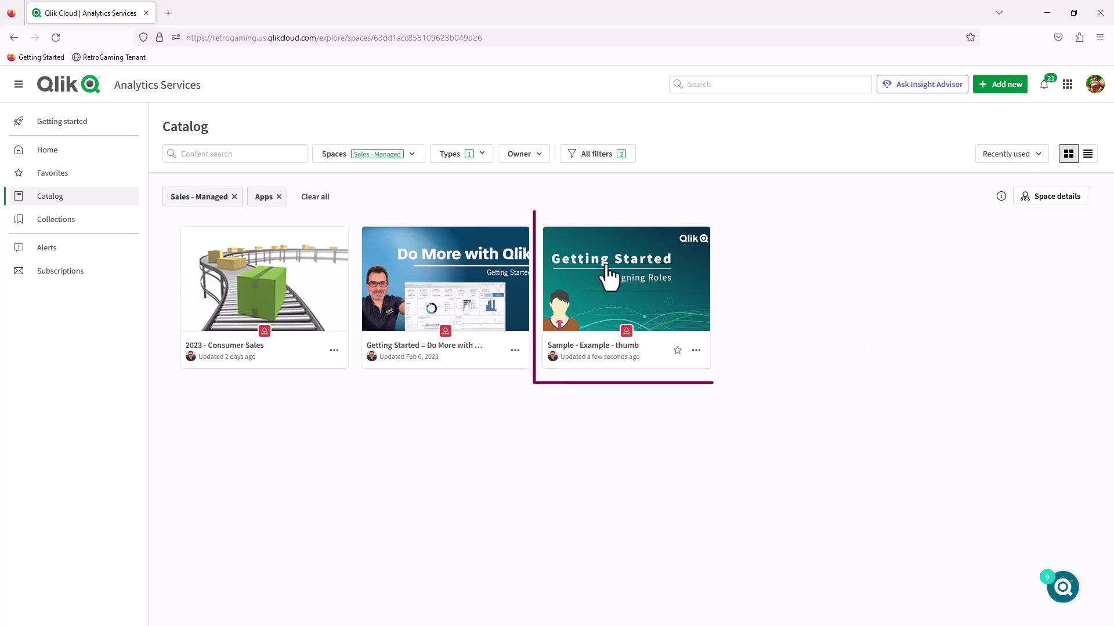
Step: Open the published Sample - Example - thumb app from the Sales - Managed space and display its public sheet My new sheet
mouse_move(606, 282)
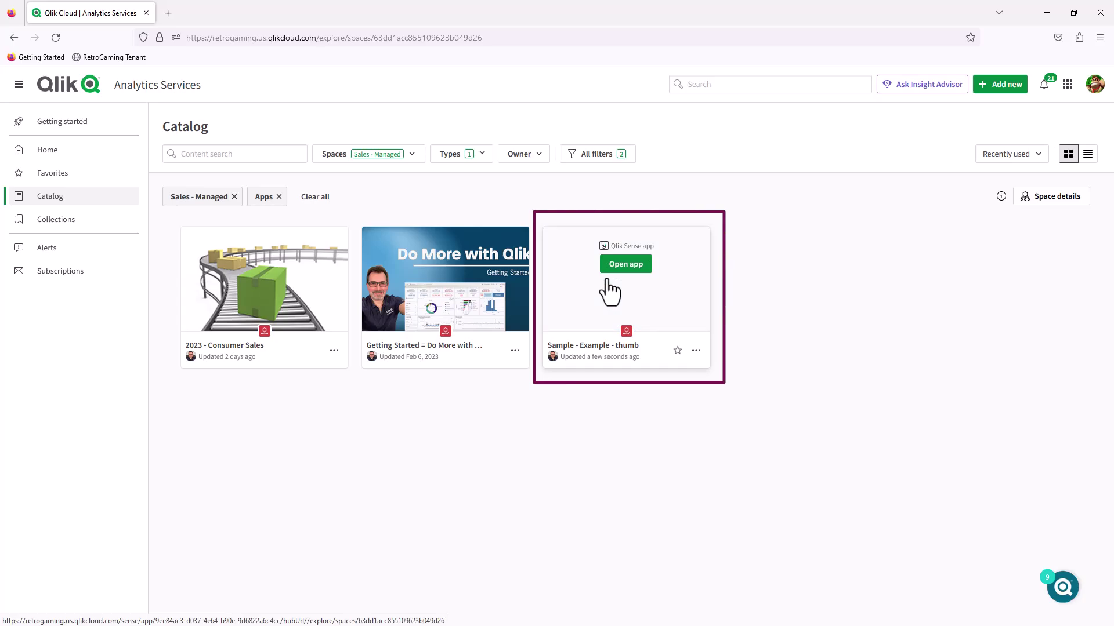
left_click(621, 266)
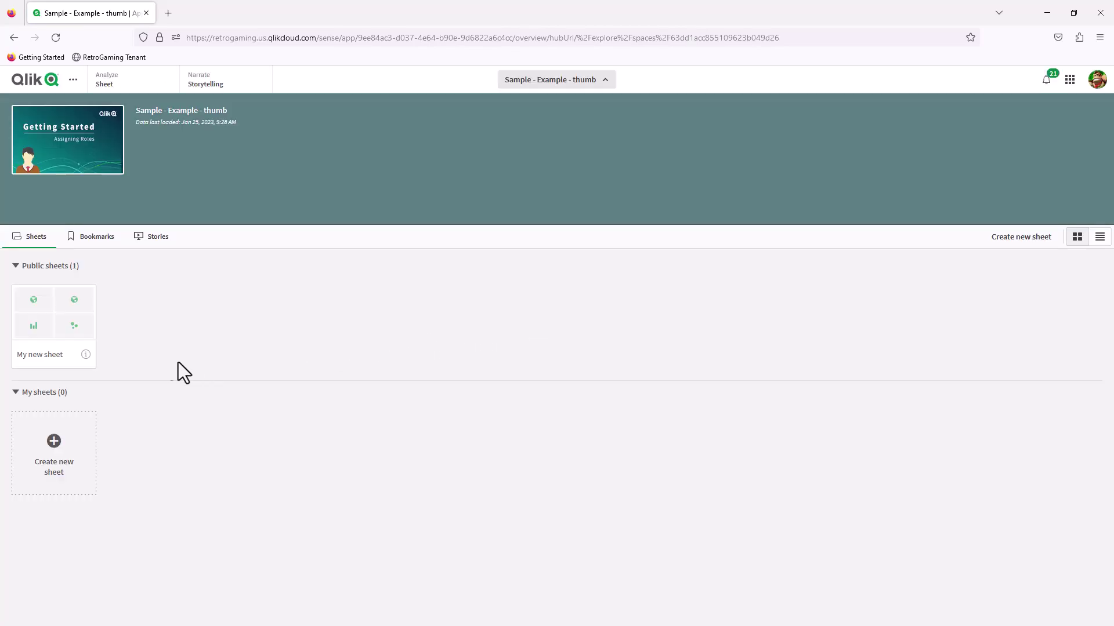
left_click(74, 323)
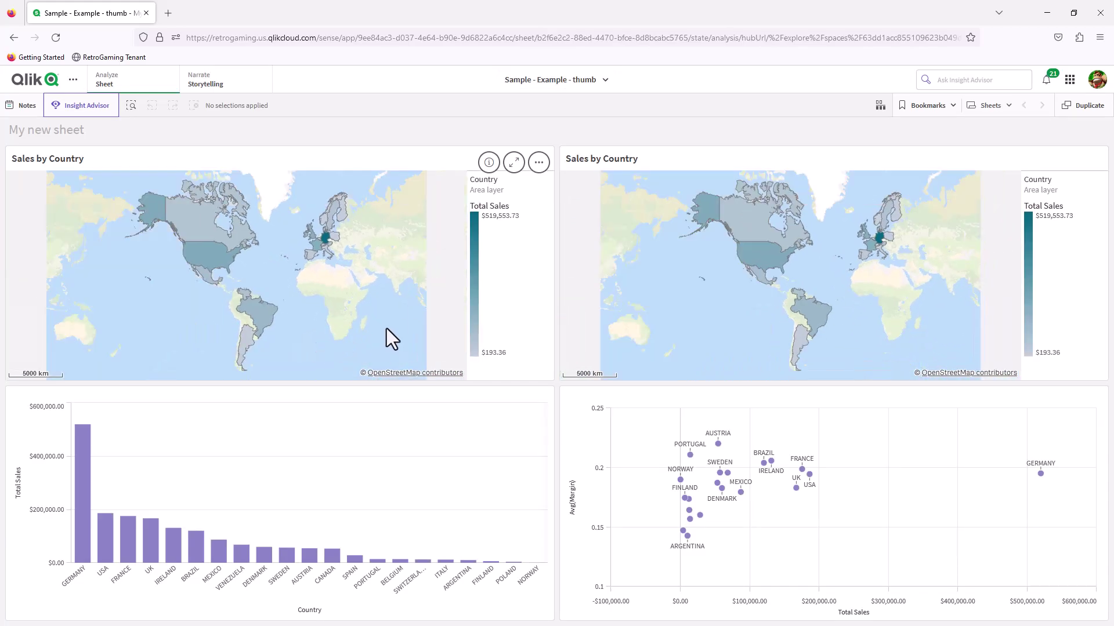
Step: Create a new sheet in the published app and open it for editing with advanced options enabled
mouse_move(793, 237)
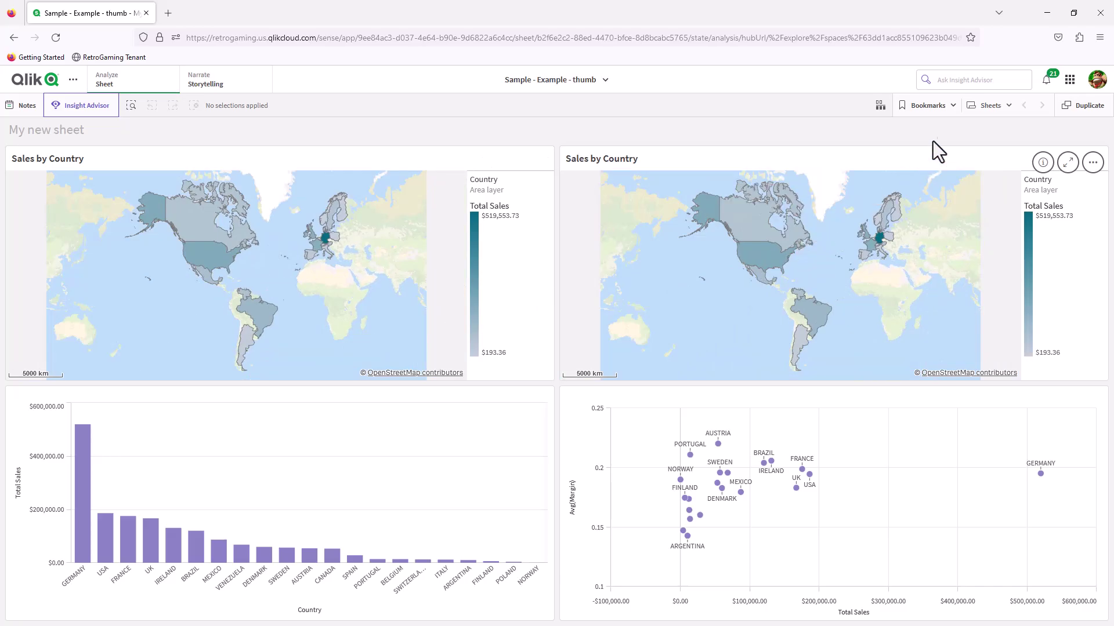
left_click(979, 109)
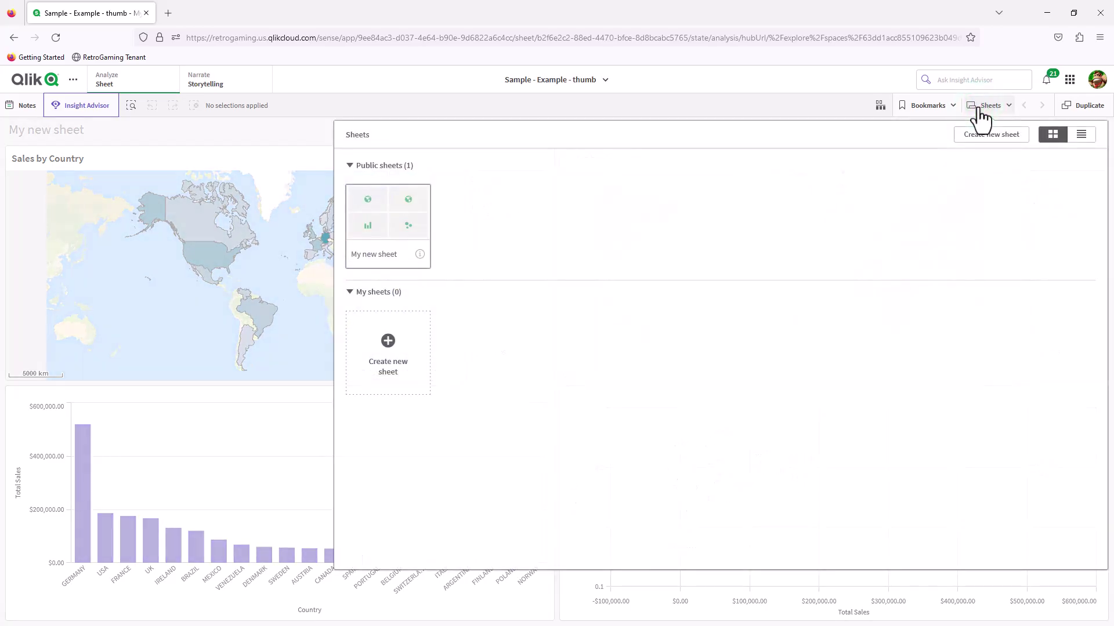
left_click(388, 362)
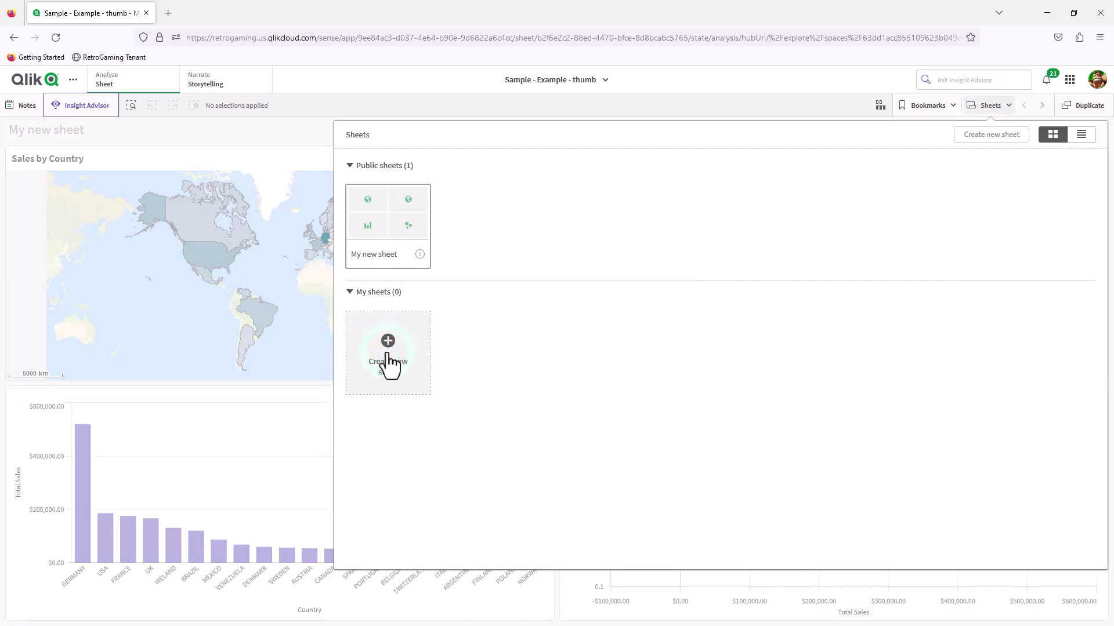
left_click(387, 363)
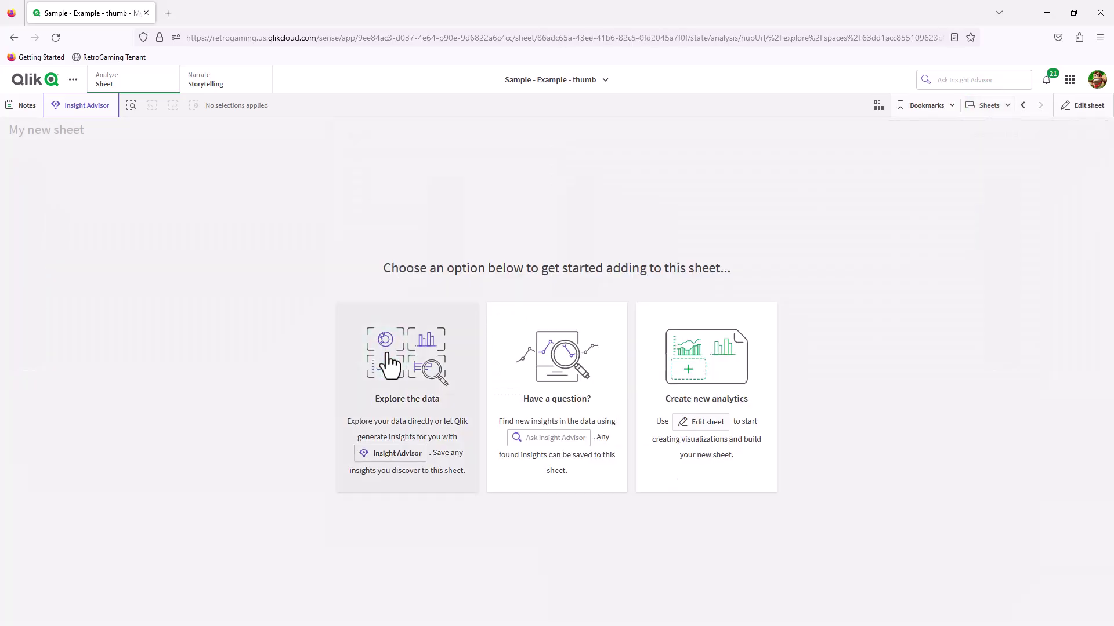
left_click(1088, 109)
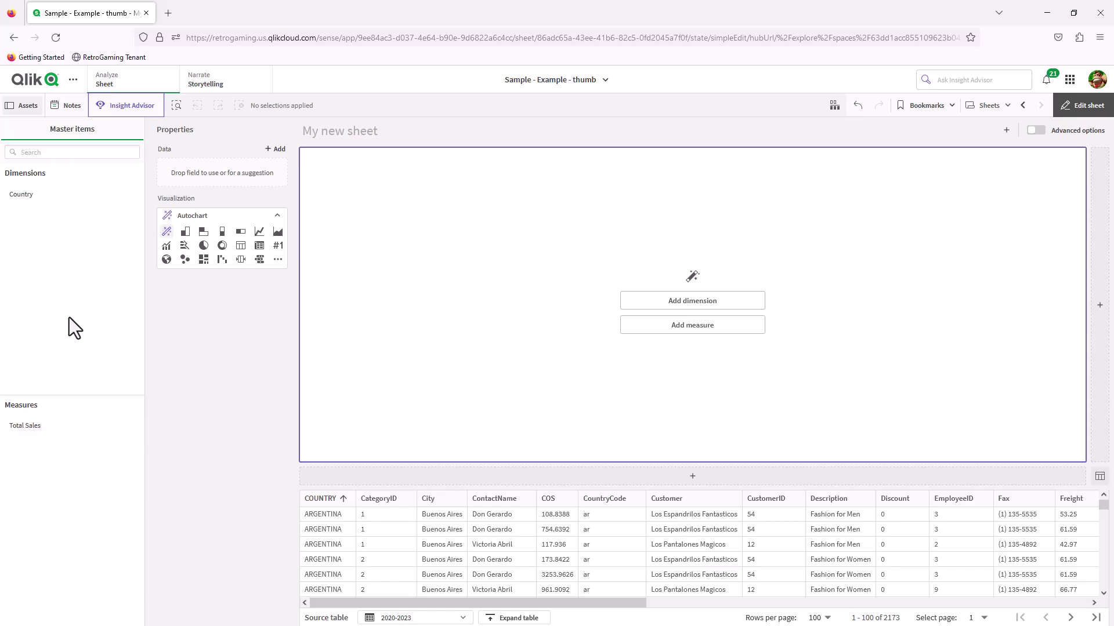
left_click(1035, 131)
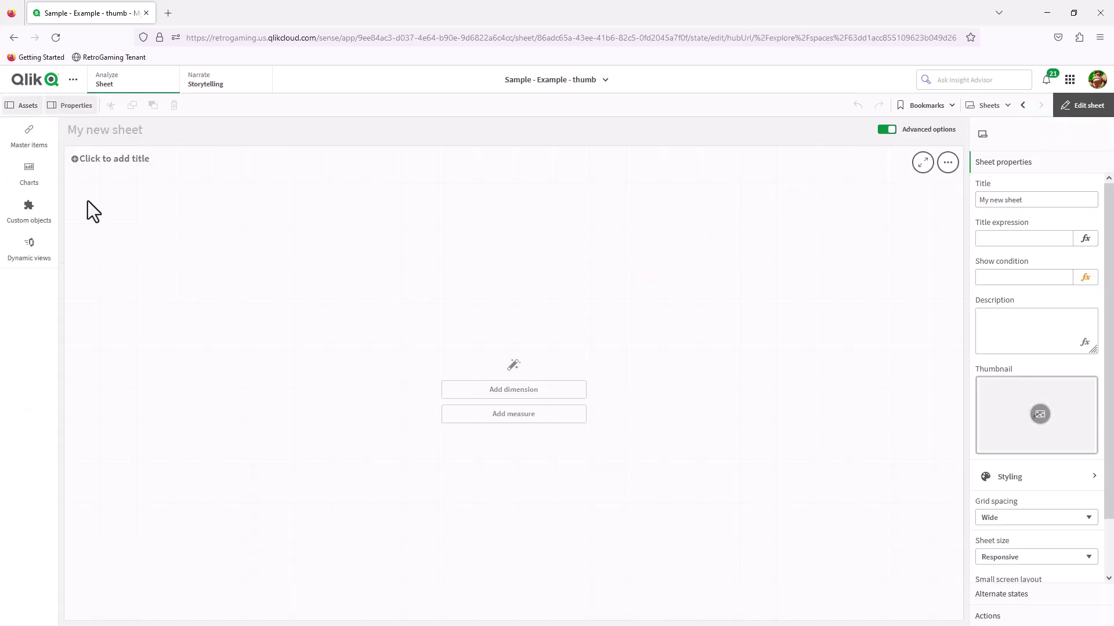
Step: Build a chart on the empty sheet from the master measure Total Sales and the master dimension Country
left_click(29, 136)
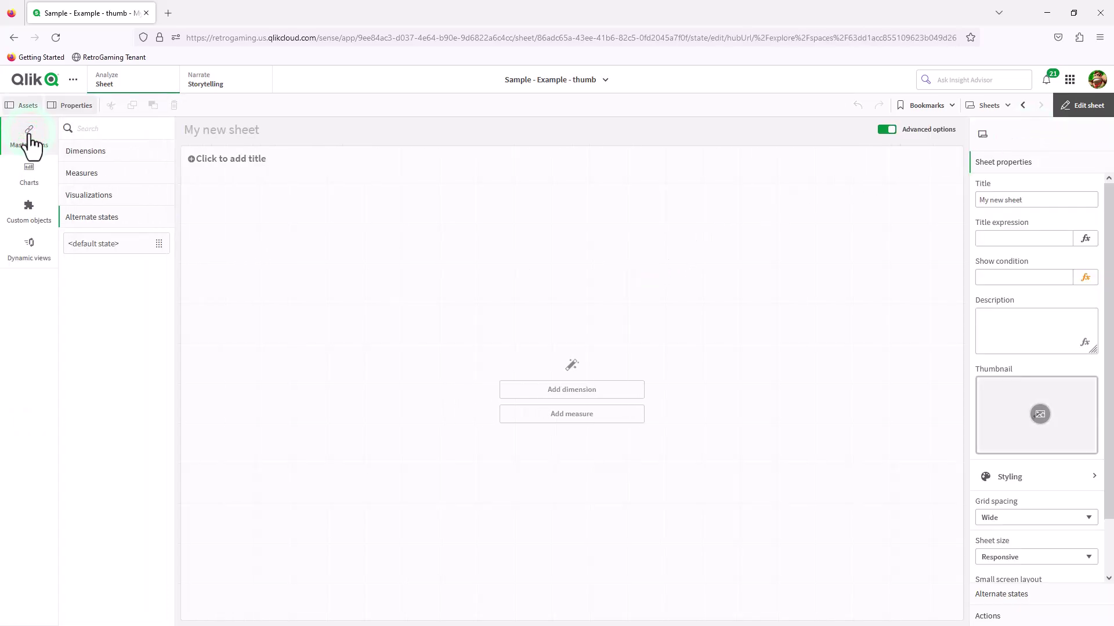
left_click(72, 174)
left_click_drag(88, 199, 589, 382)
left_click(113, 152)
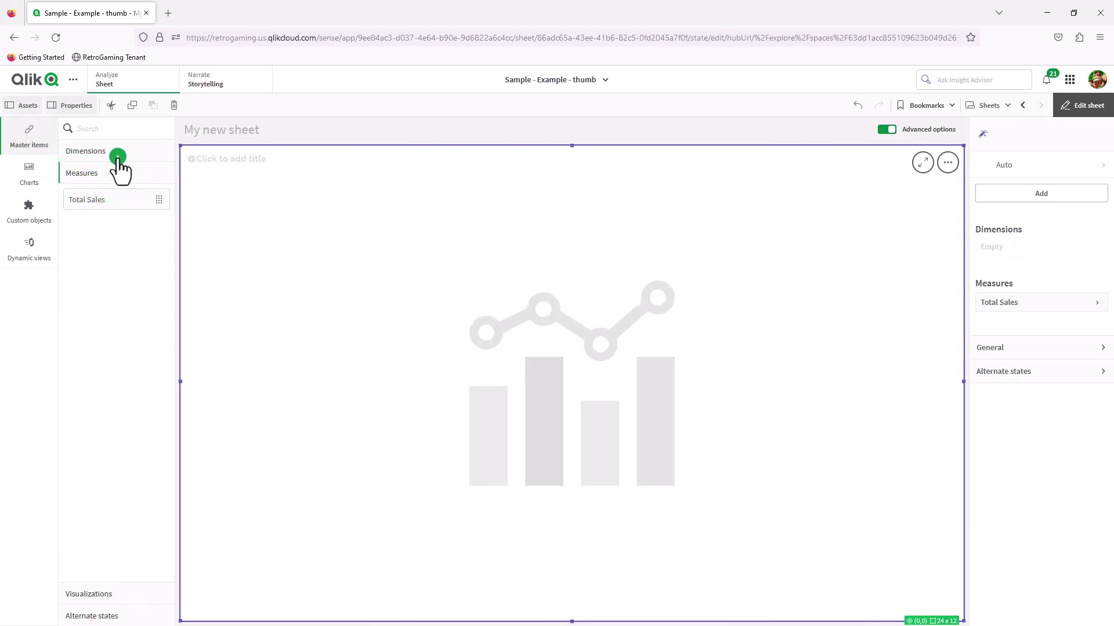
left_click_drag(102, 181, 556, 388)
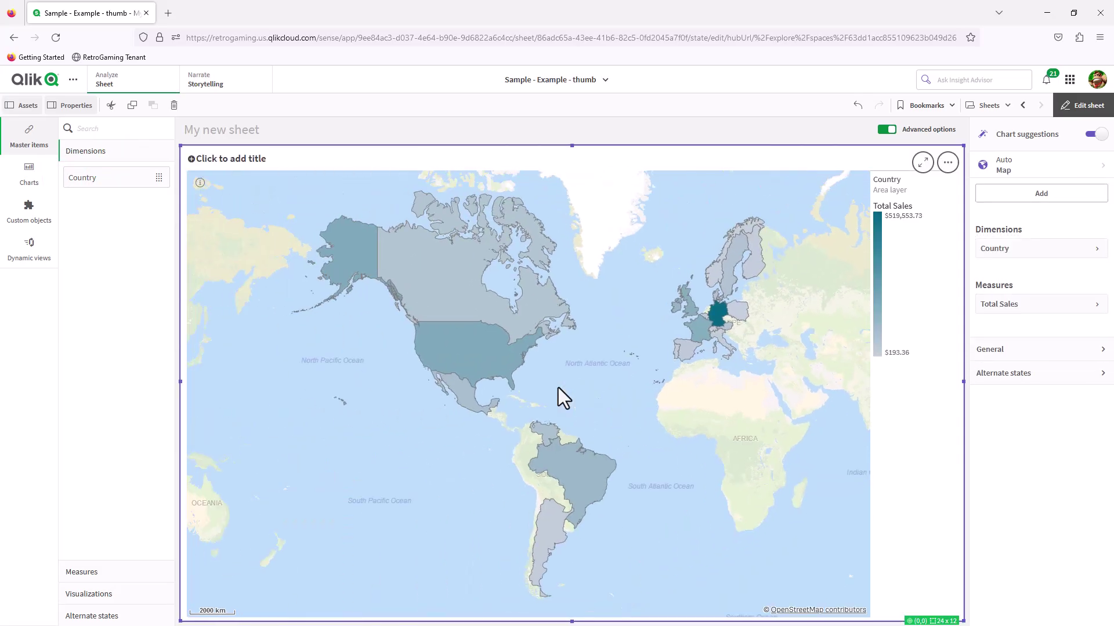
Step: Convert the map to a bar chart and shrink it to roughly the upper-left quarter of the sheet
left_click(29, 177)
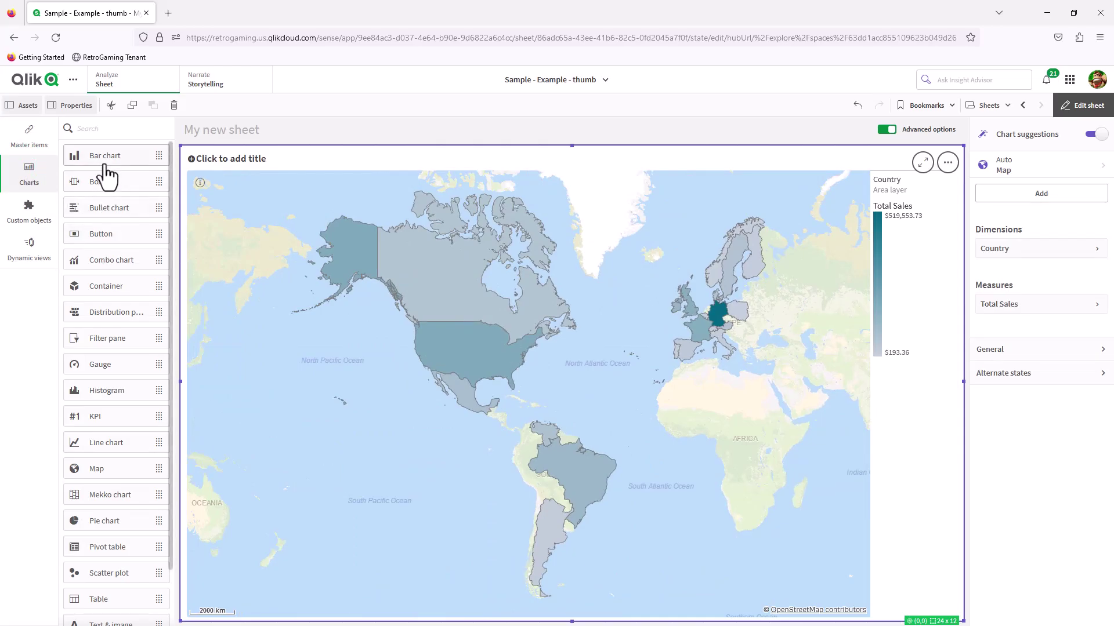
left_click_drag(105, 157, 519, 372)
left_click(525, 378)
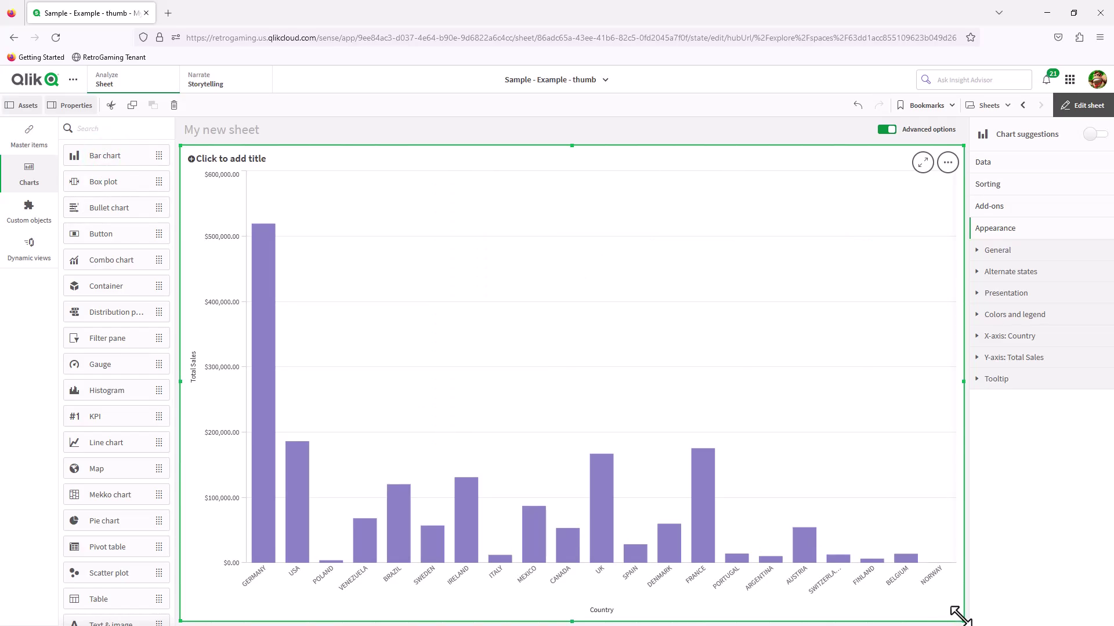
left_click_drag(947, 605, 486, 371)
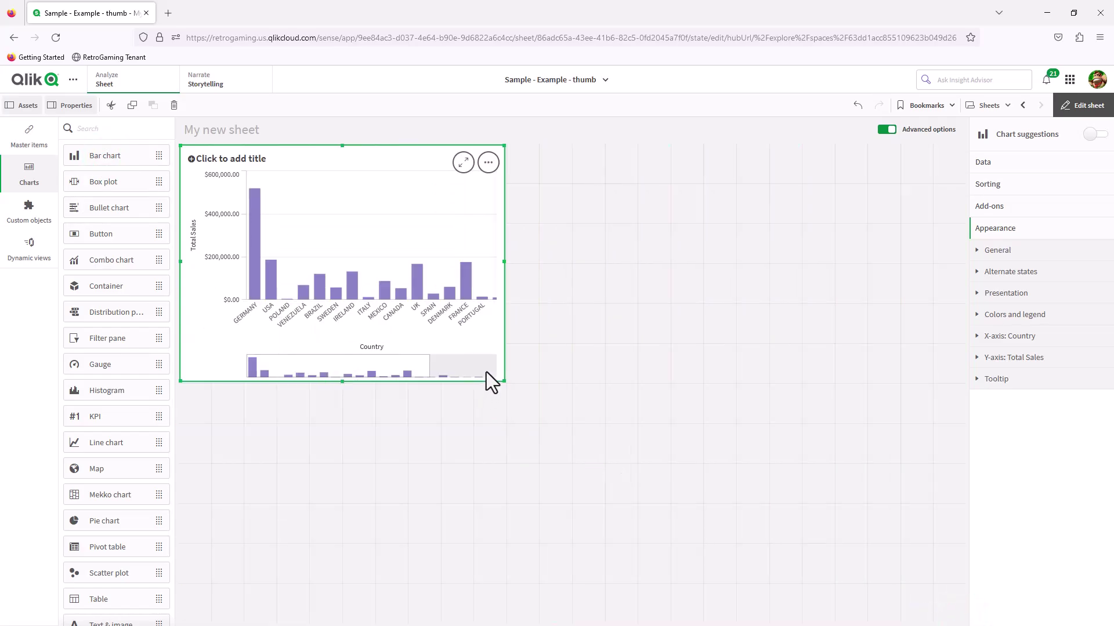
Step: Place the master visualizations around the bar chart: Sales Vs Margin scatter plot below it, Sales by Country bar chart lower right, and Sales by Country map upper right
left_click(29, 135)
left_click(97, 598)
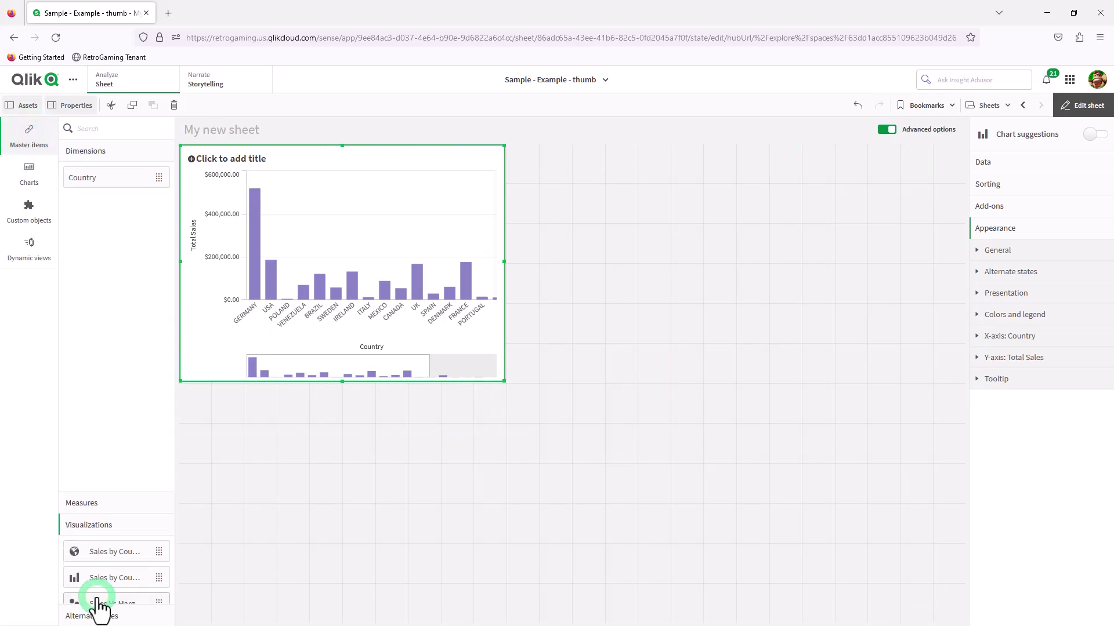
left_click_drag(109, 278, 267, 473)
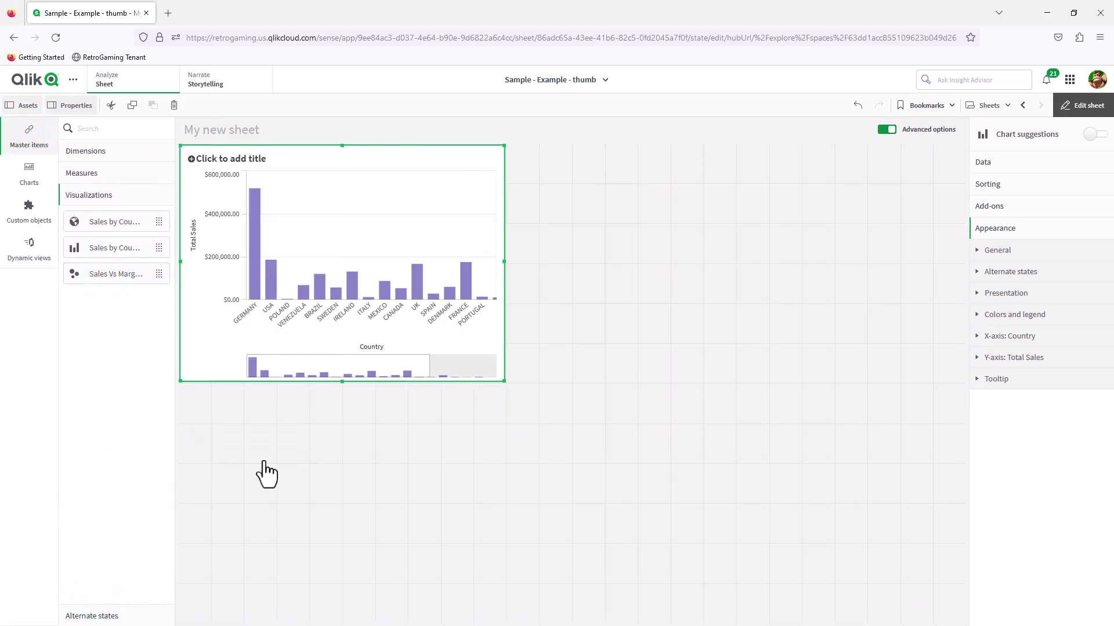
left_click_drag(121, 244, 725, 467)
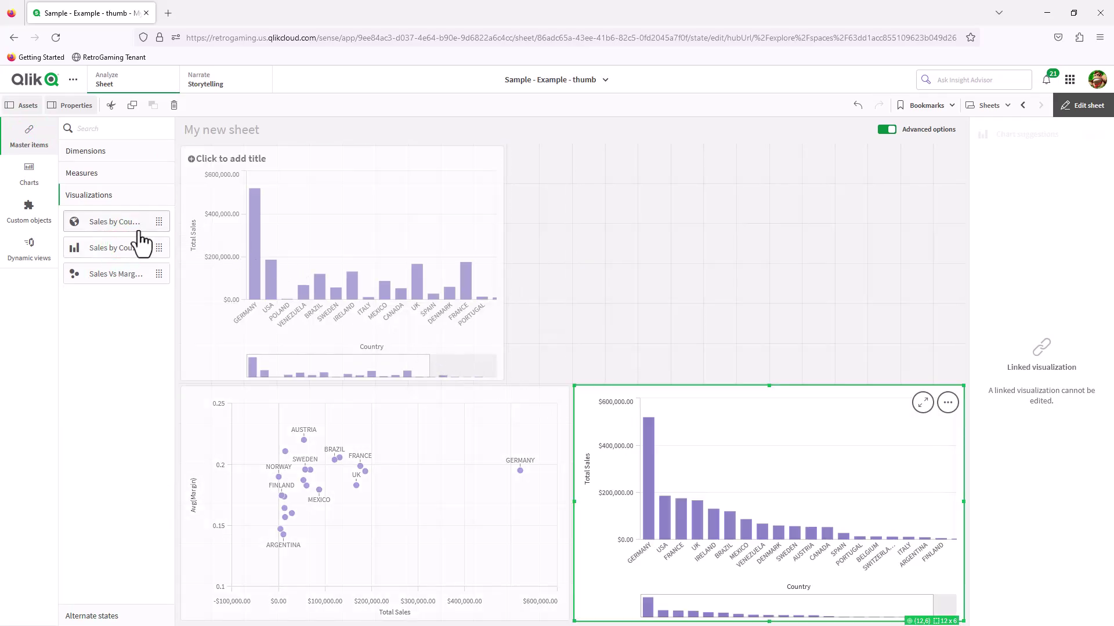
left_click_drag(140, 231, 733, 250)
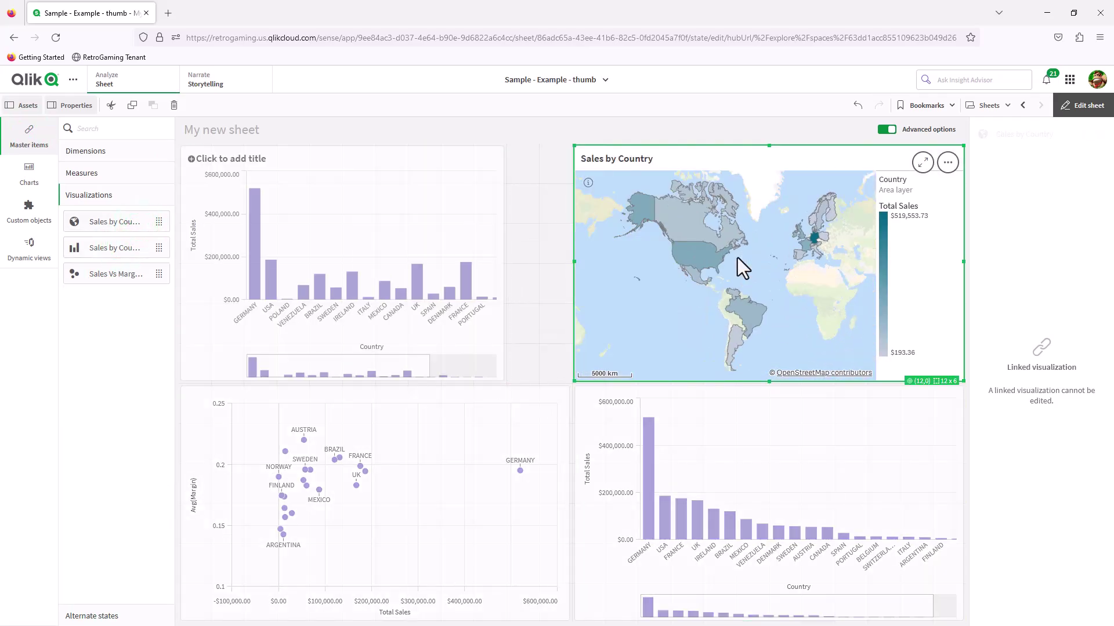
Step: Unlink the Sales by Country map from its master visualization
left_click(948, 162)
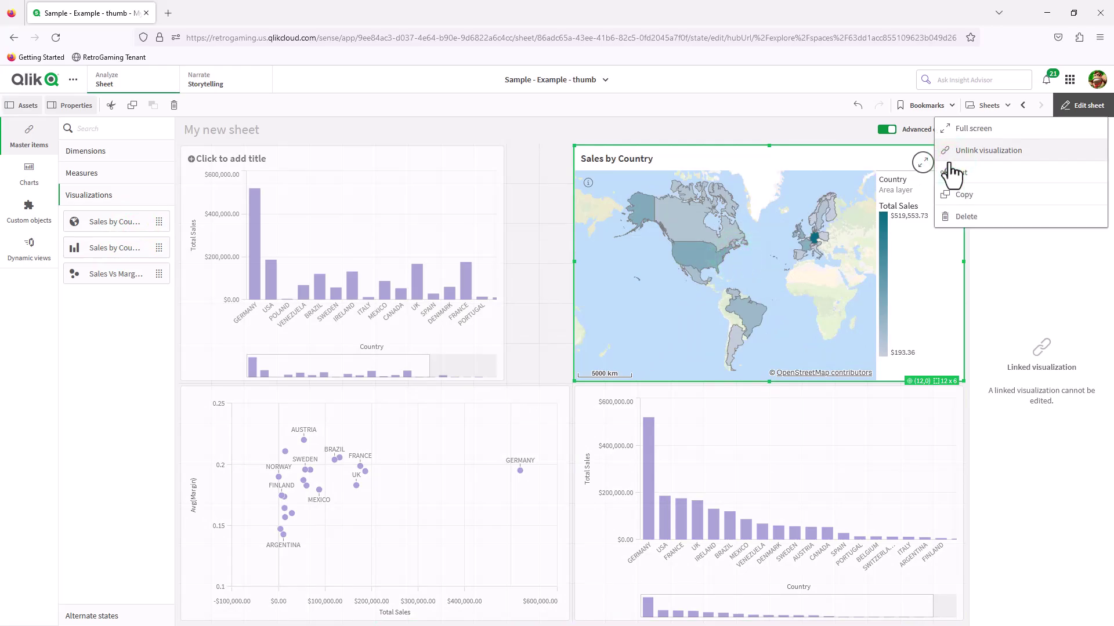
left_click(961, 156)
left_click(682, 371)
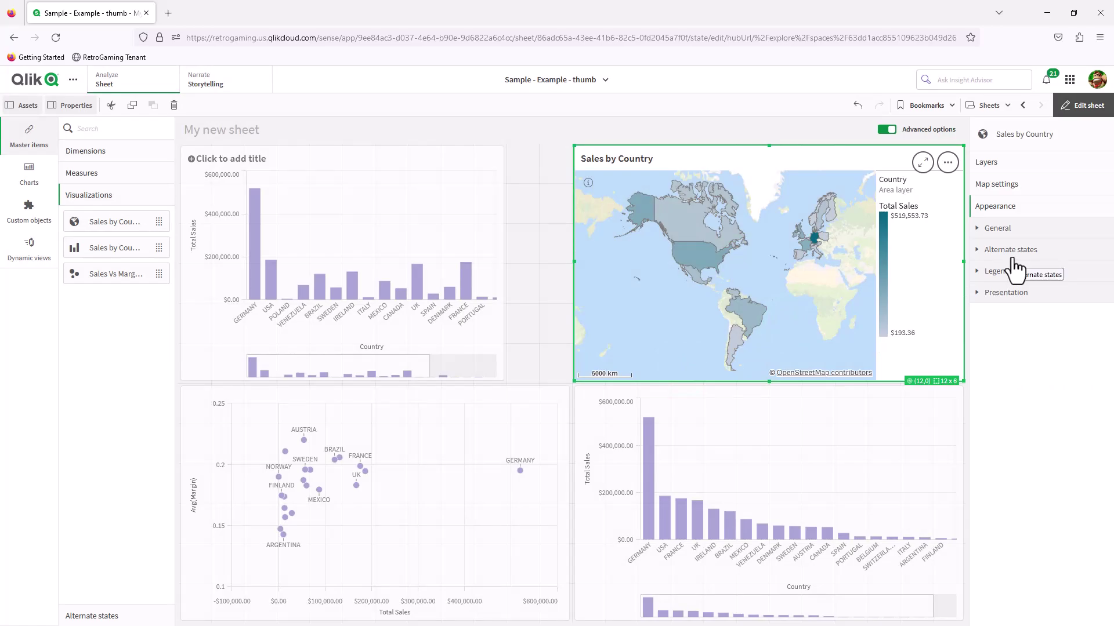
Step: Publish the private sheet My new sheet and display the app's sheet overview
left_click(991, 107)
right_click(394, 375)
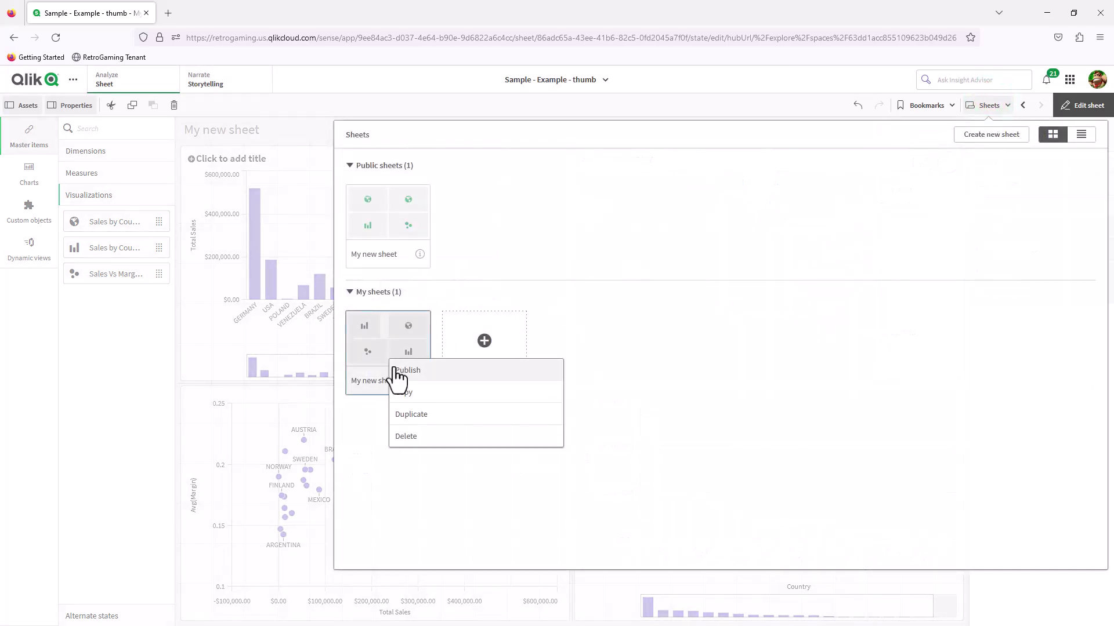
left_click(398, 371)
left_click(679, 388)
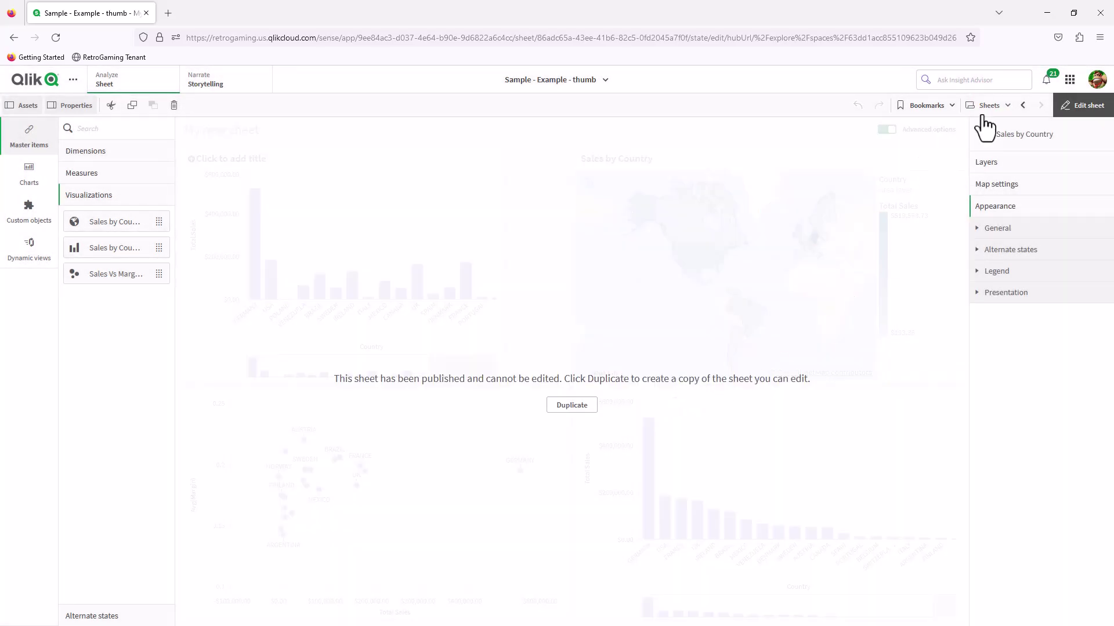
left_click(986, 109)
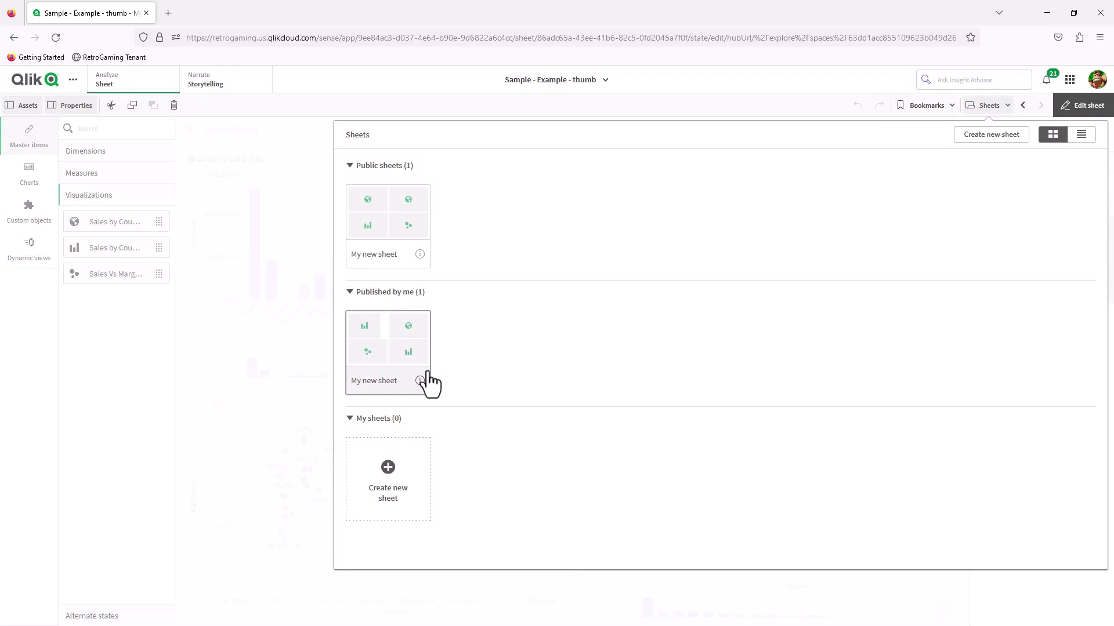